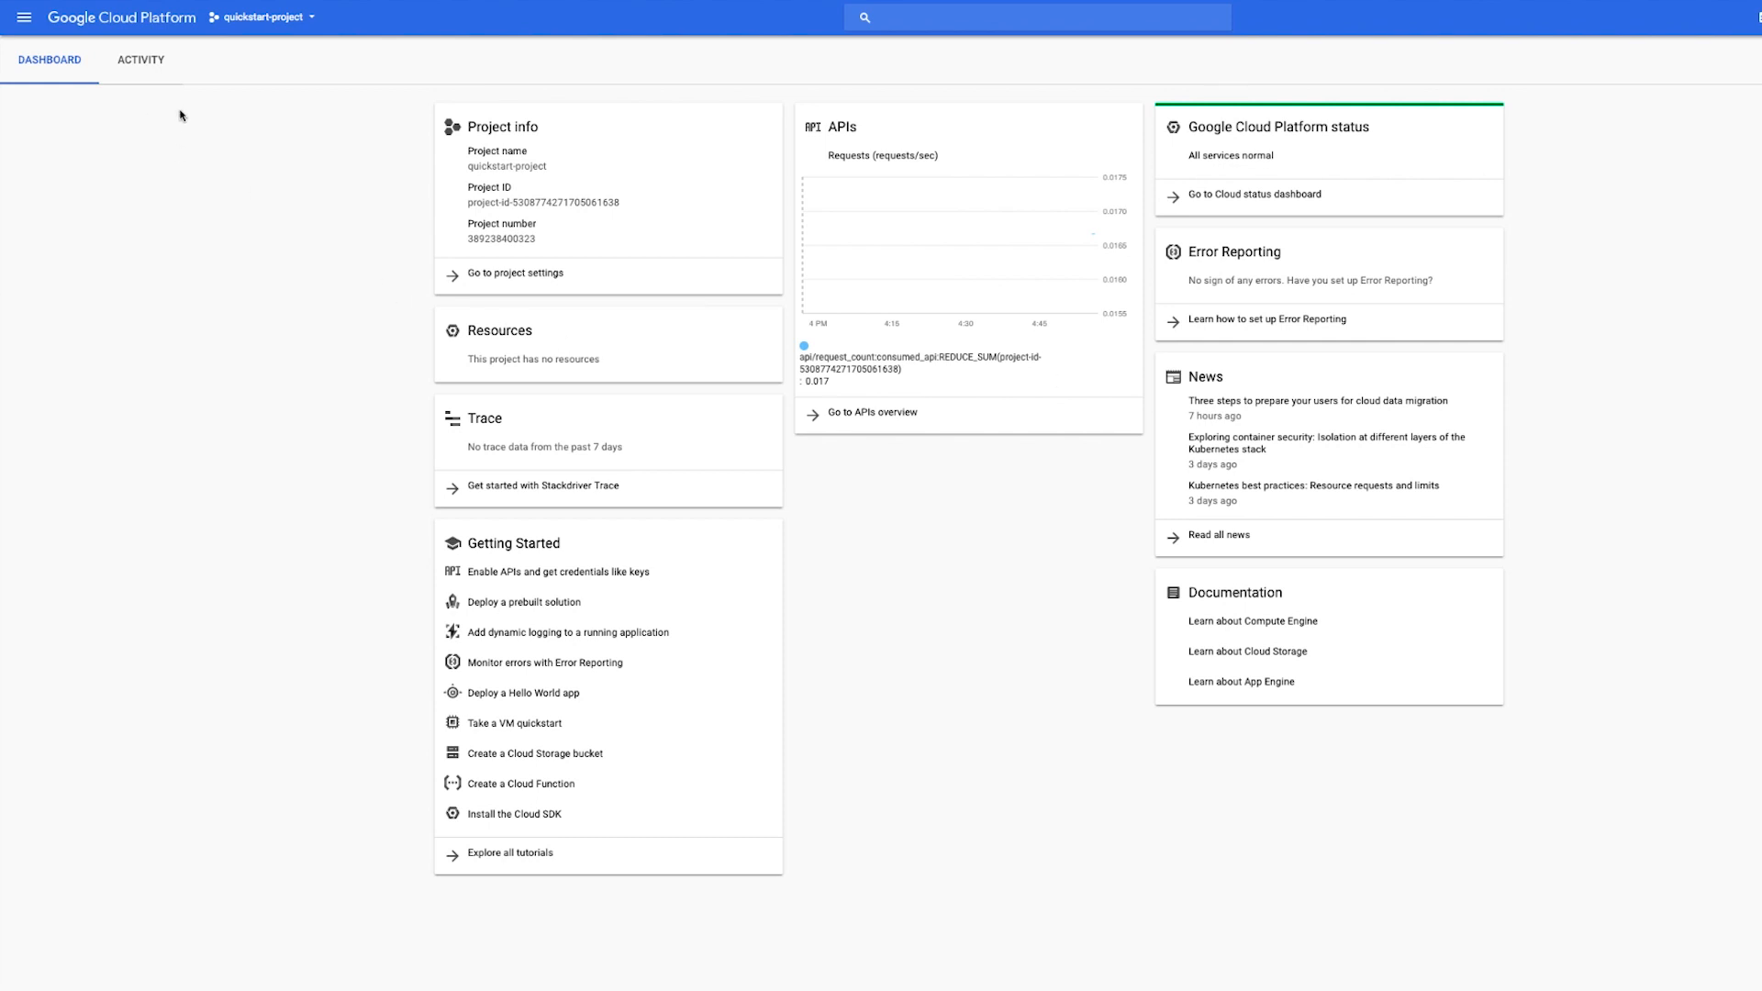
# - Start the Cloud Identity sign-up from the Identity page under IAM & admin
pyautogui.click(24, 16)
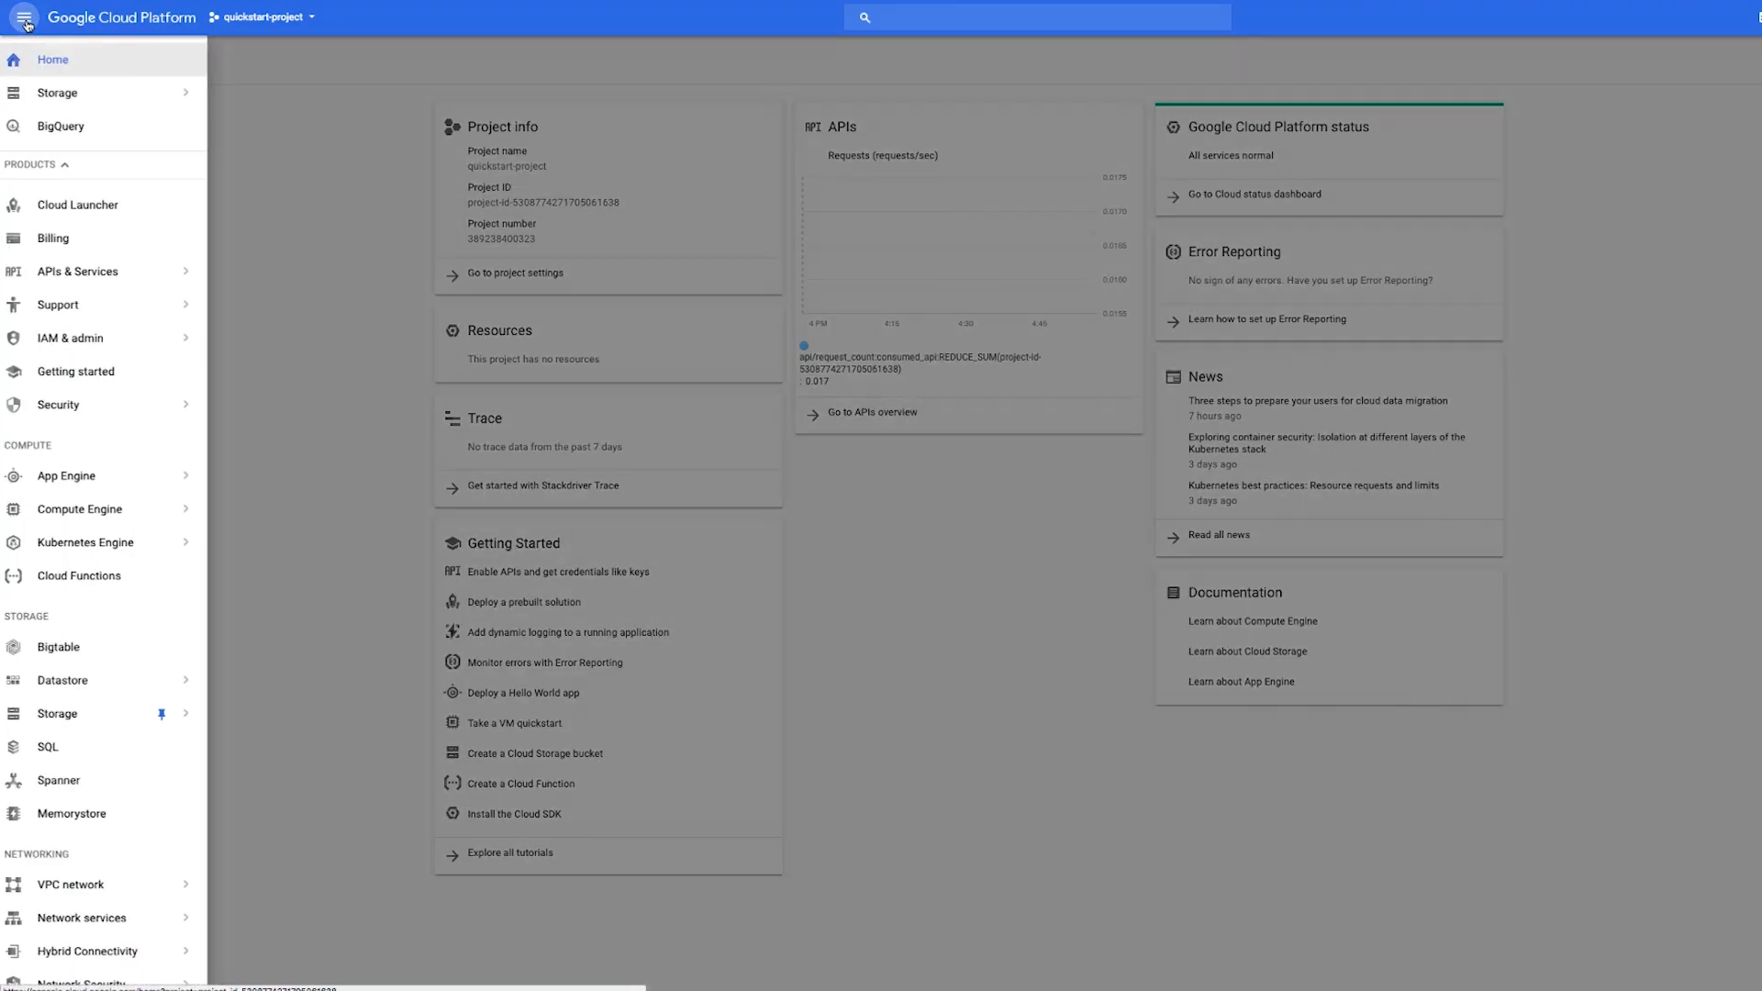
pyautogui.moveTo(109, 343)
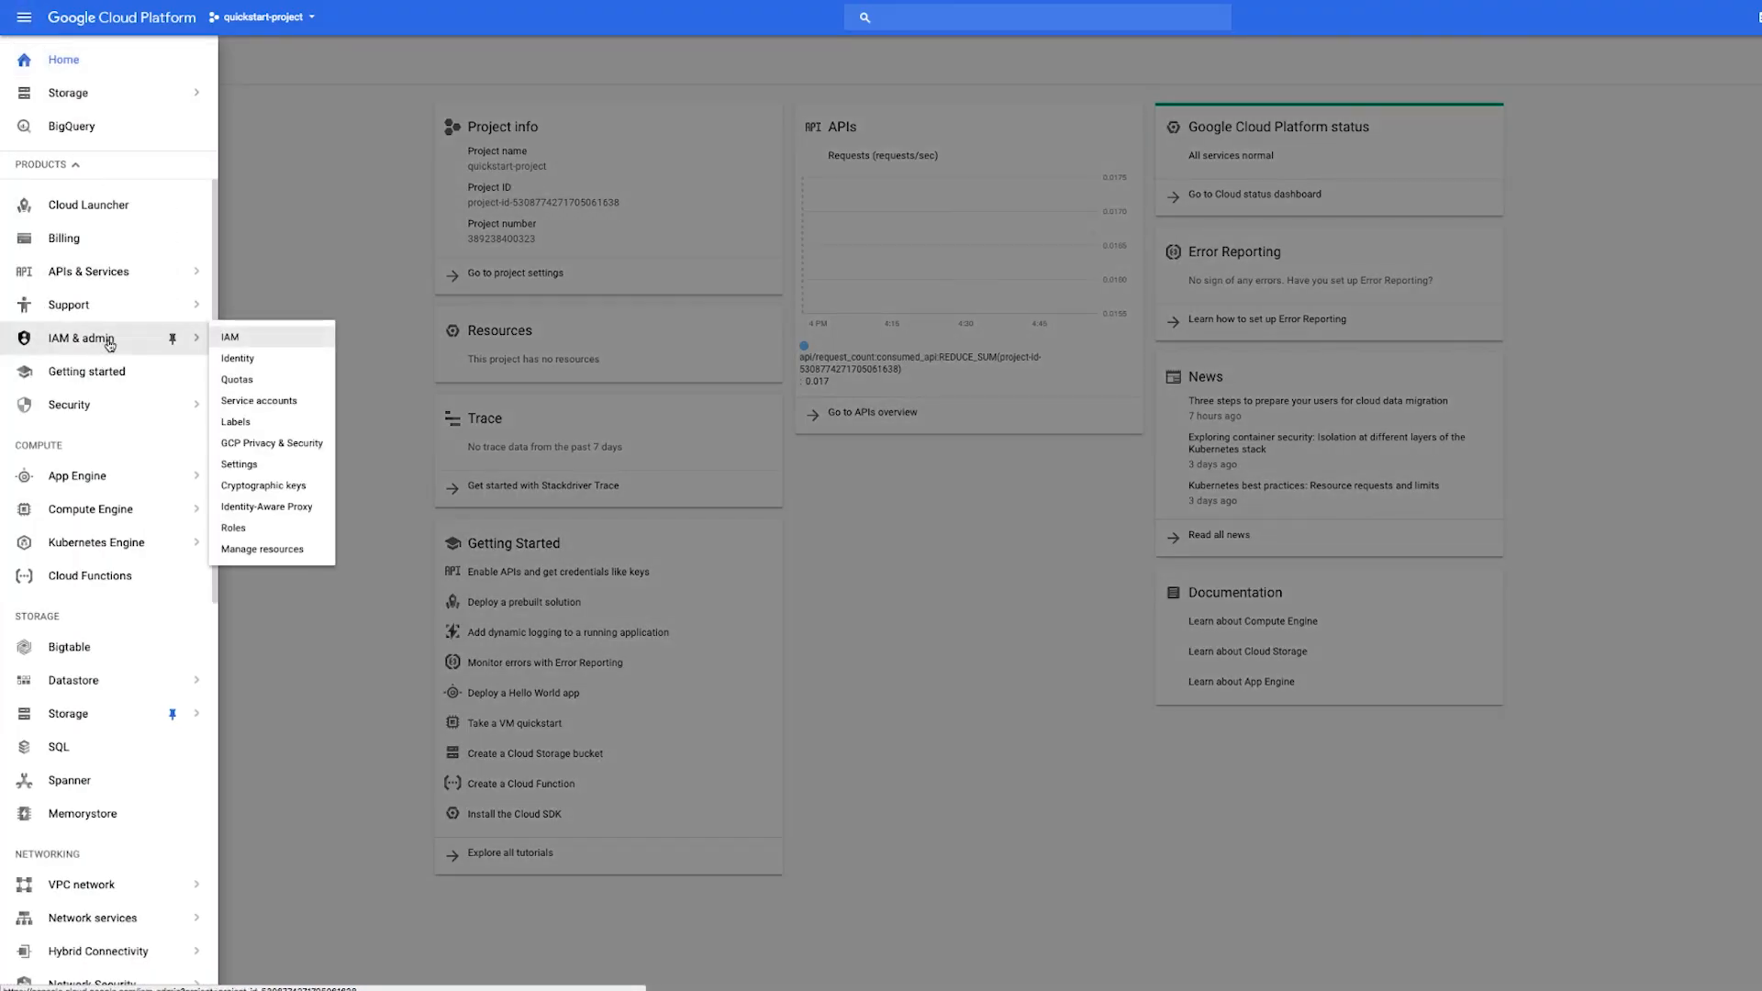
pyautogui.click(248, 367)
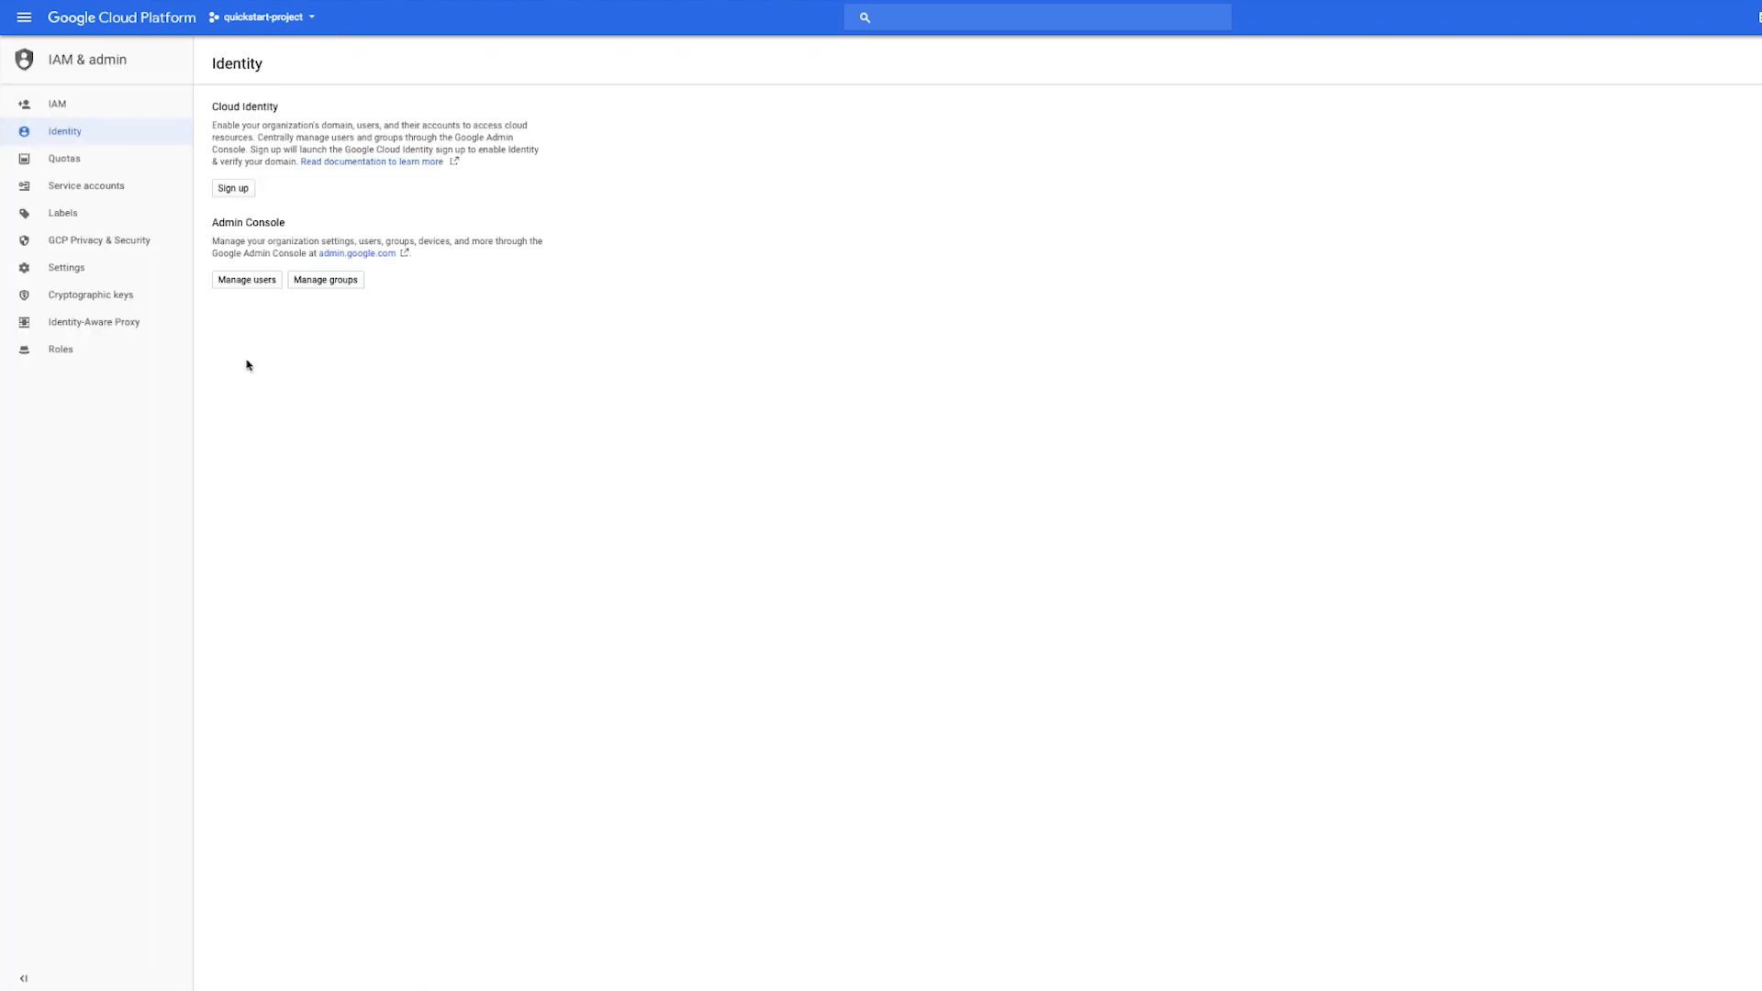
pyautogui.click(243, 189)
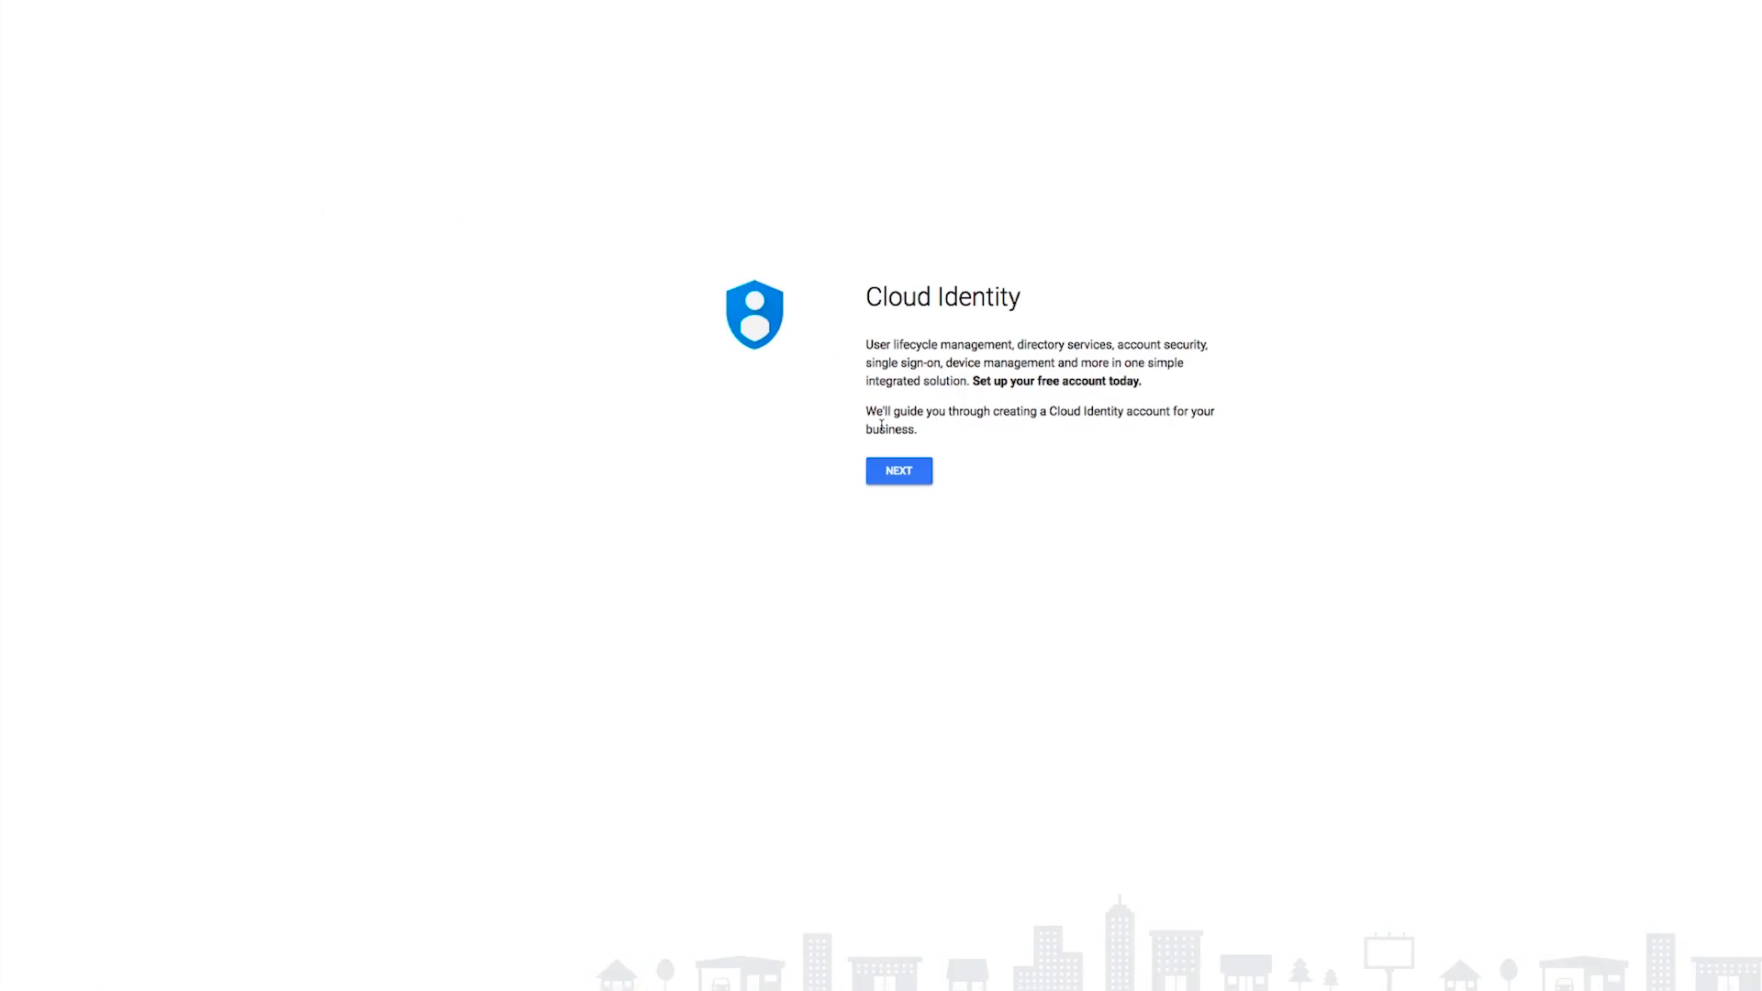
pyautogui.click(908, 484)
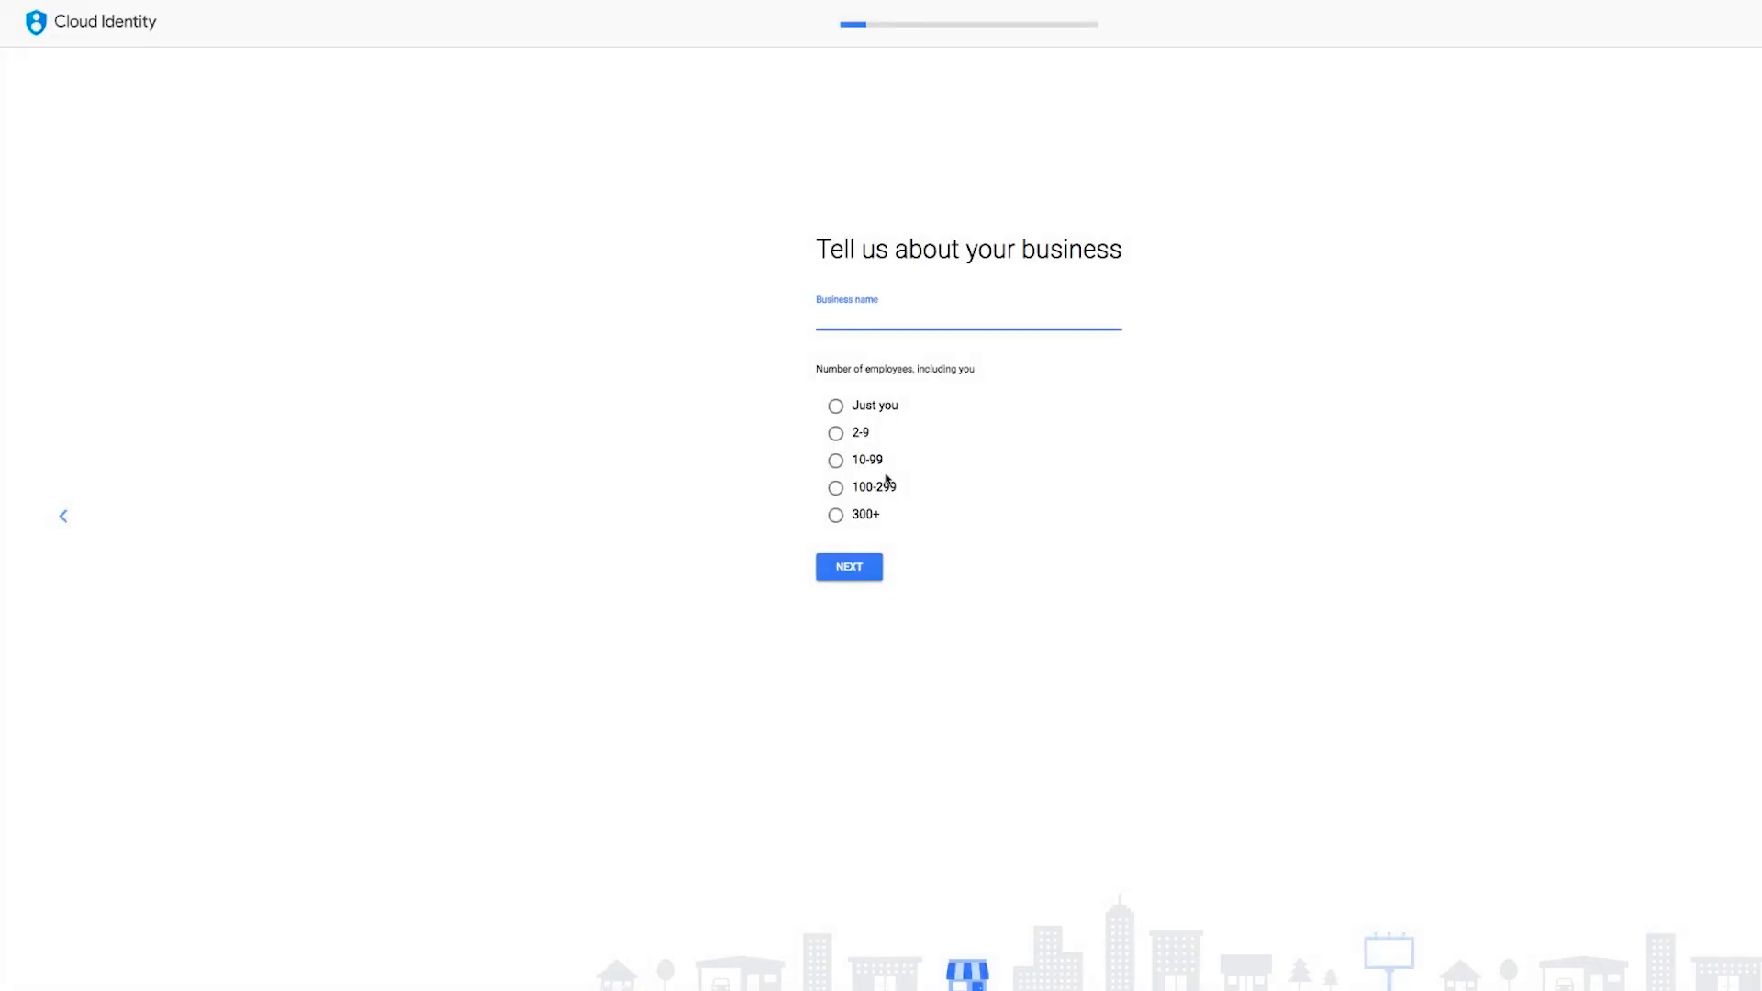
# - Enter the business name and select 2-9 as the number of employees
pyautogui.write('G cloud Test')
pyautogui.click(836, 433)
pyautogui.click(853, 568)
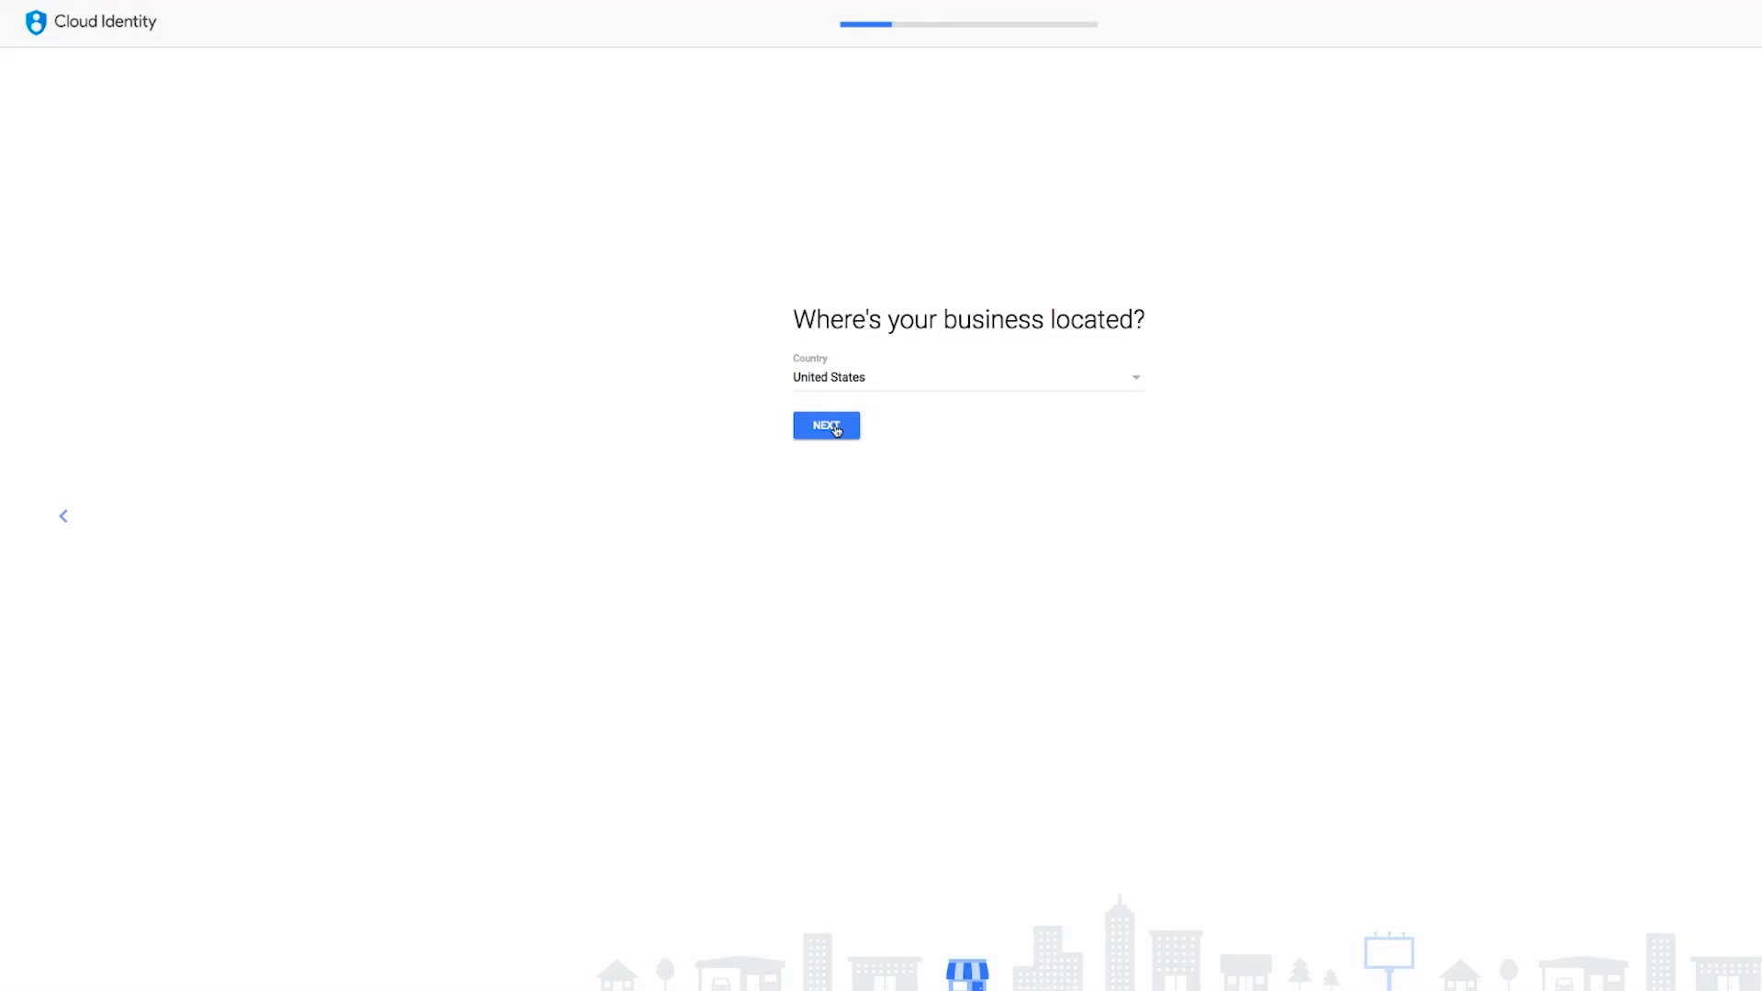
# - Keep United States as the business country and enter your current email address
pyautogui.click(837, 431)
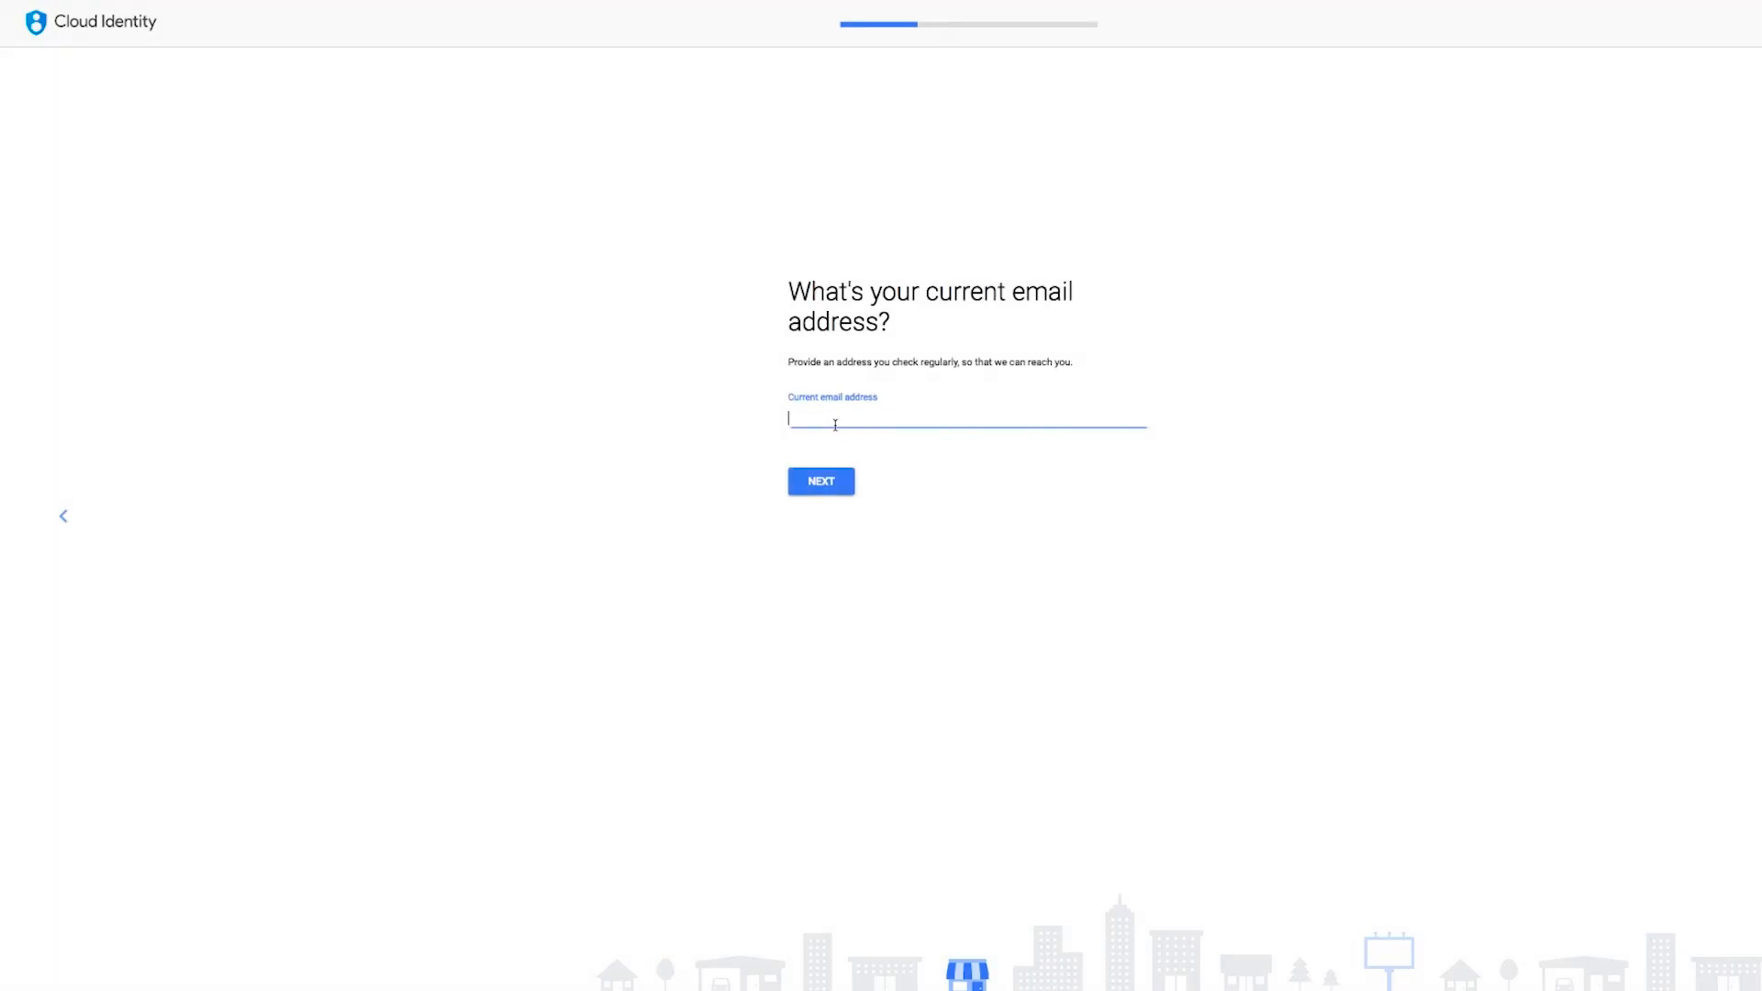
pyautogui.write('...')
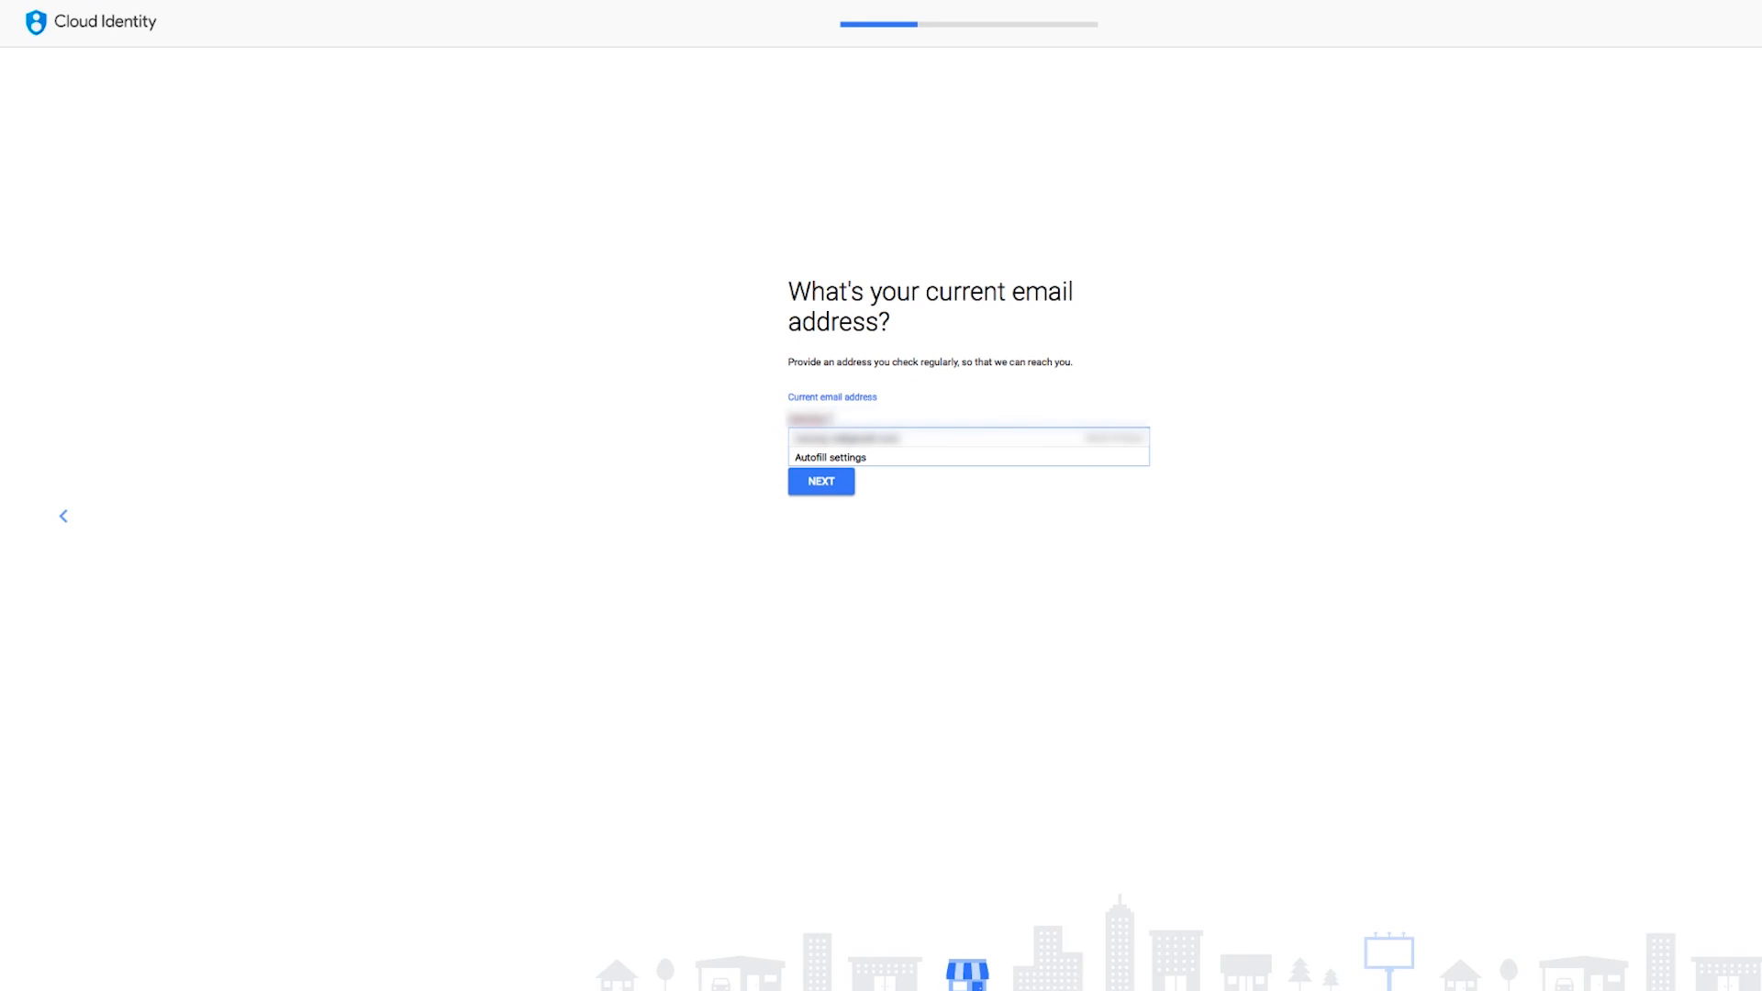
pyautogui.write('ail.com')
pyautogui.click(632, 454)
pyautogui.click(827, 487)
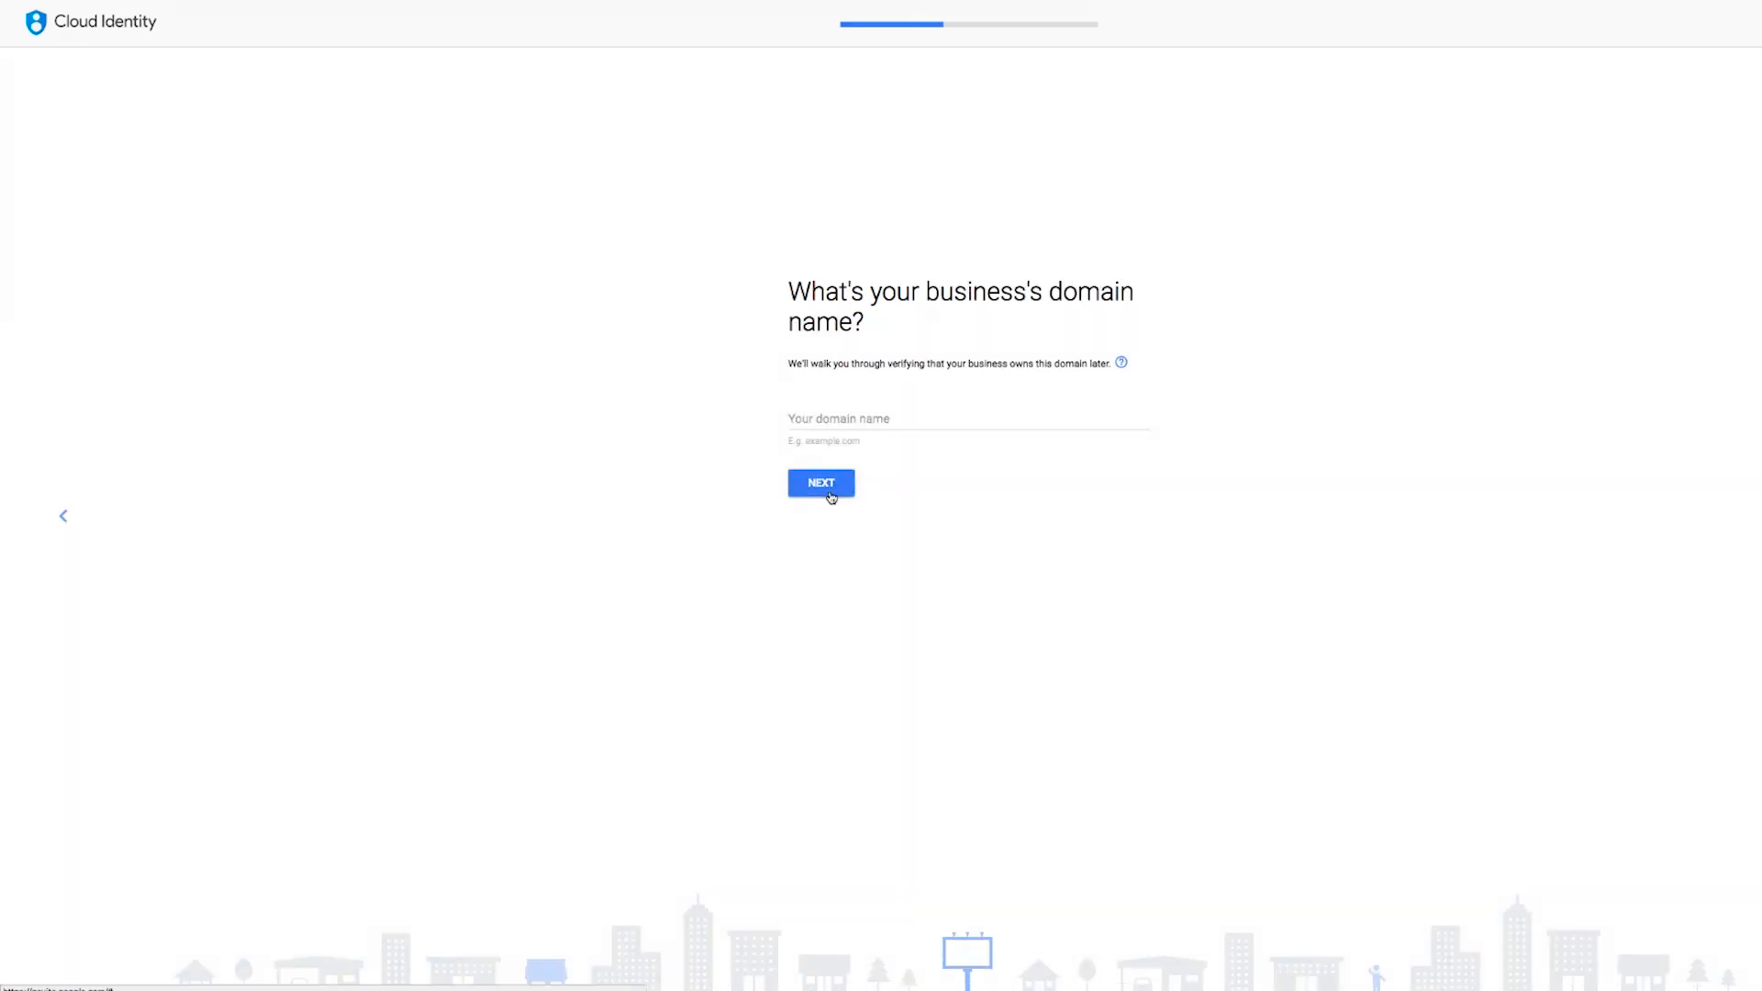
# - Set the business domain name to gcloudtest.com
pyautogui.click(819, 418)
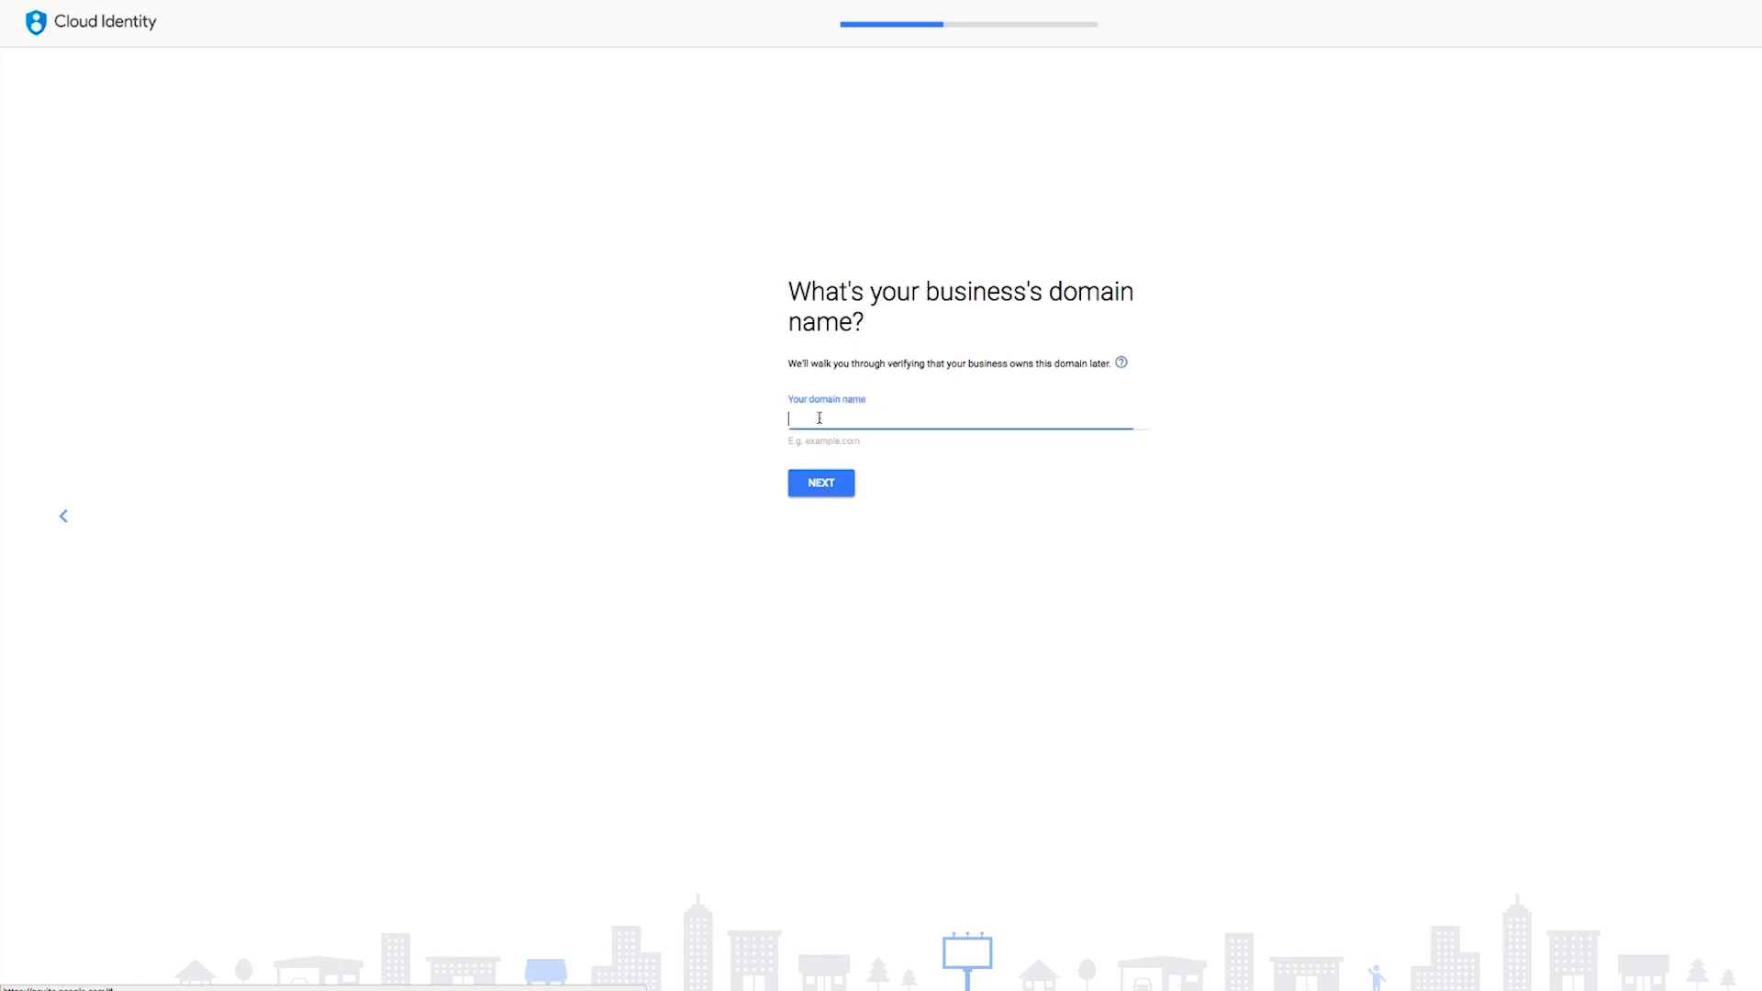
pyautogui.write('gcloudtest.com')
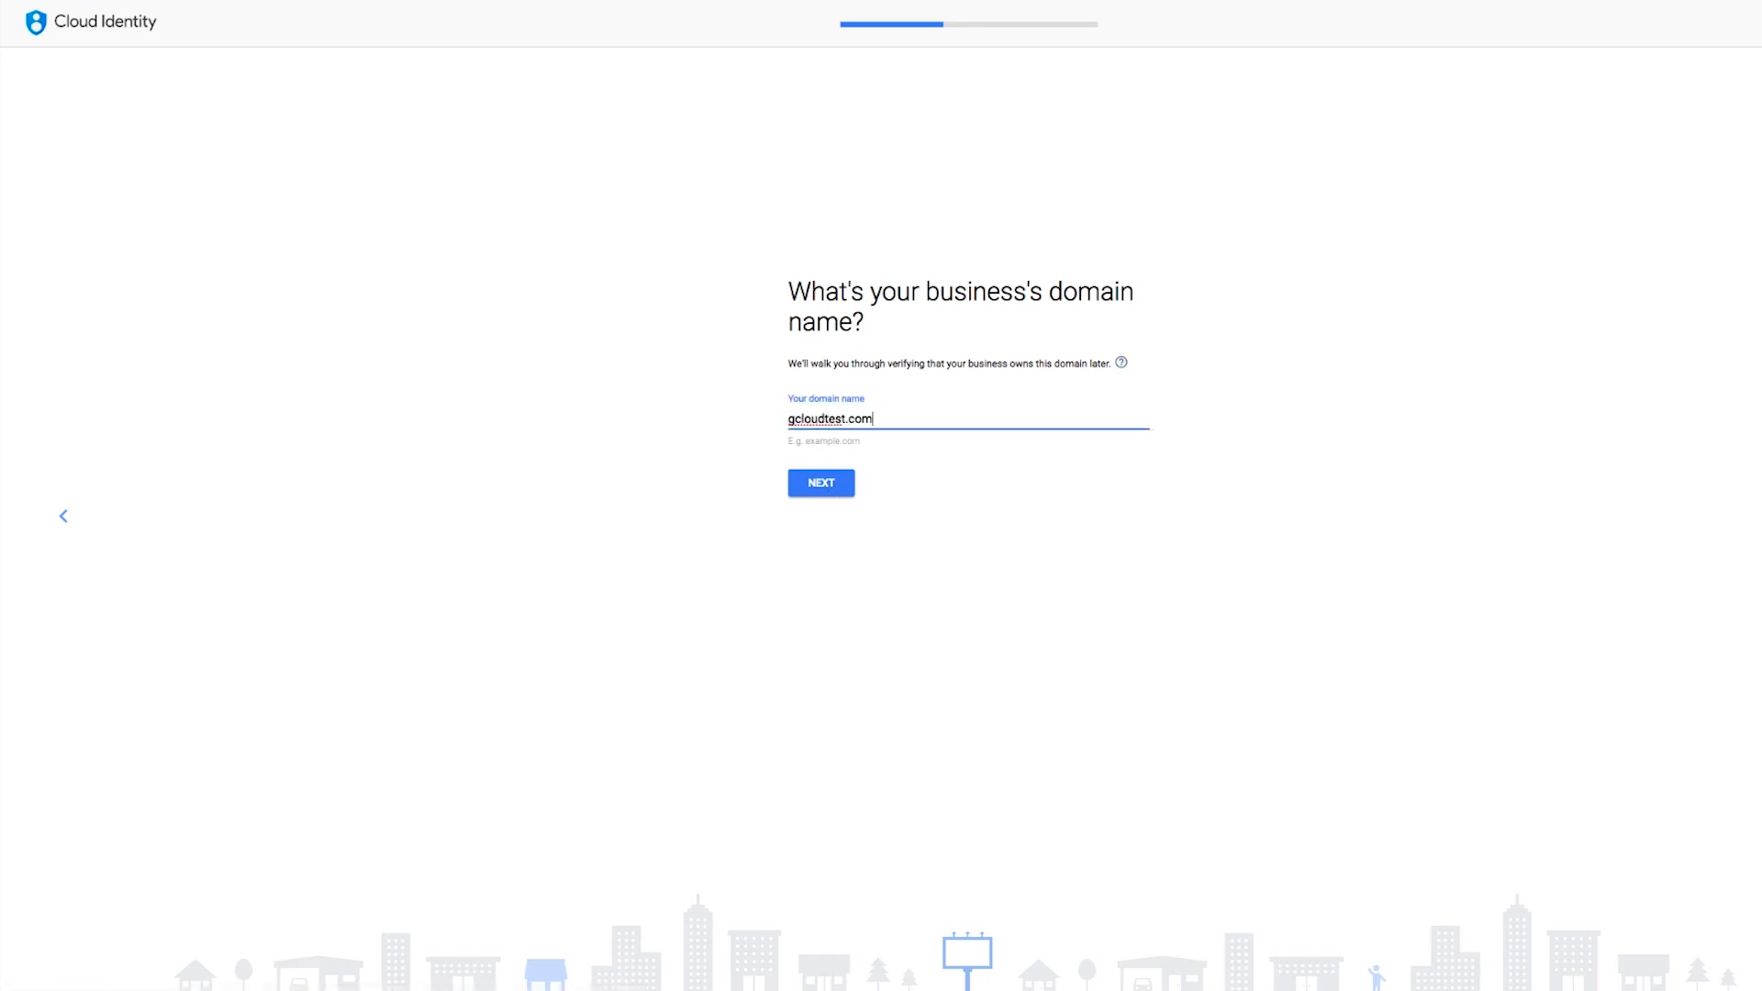
pyautogui.click(825, 492)
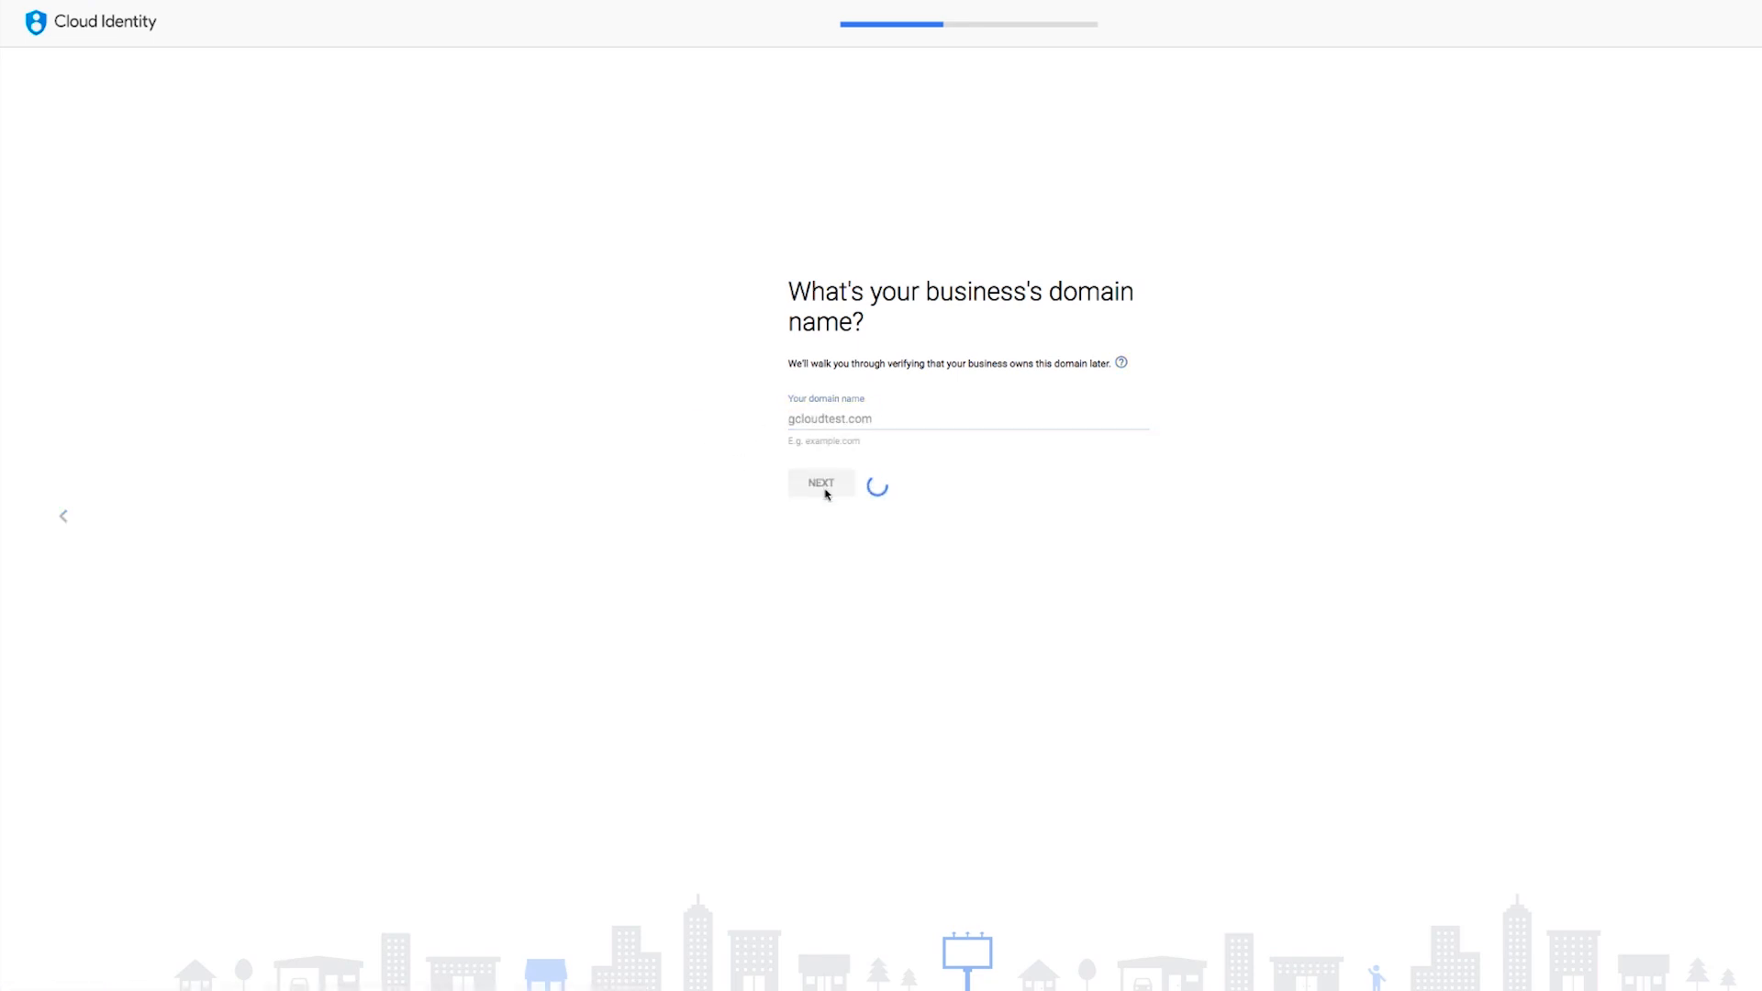
pyautogui.click(823, 477)
# - Enter the administrator's first and last name
pyautogui.click(807, 386)
pyautogui.write('Stephanie')
pyautogui.press('Tab')
pyautogui.write('Wong')
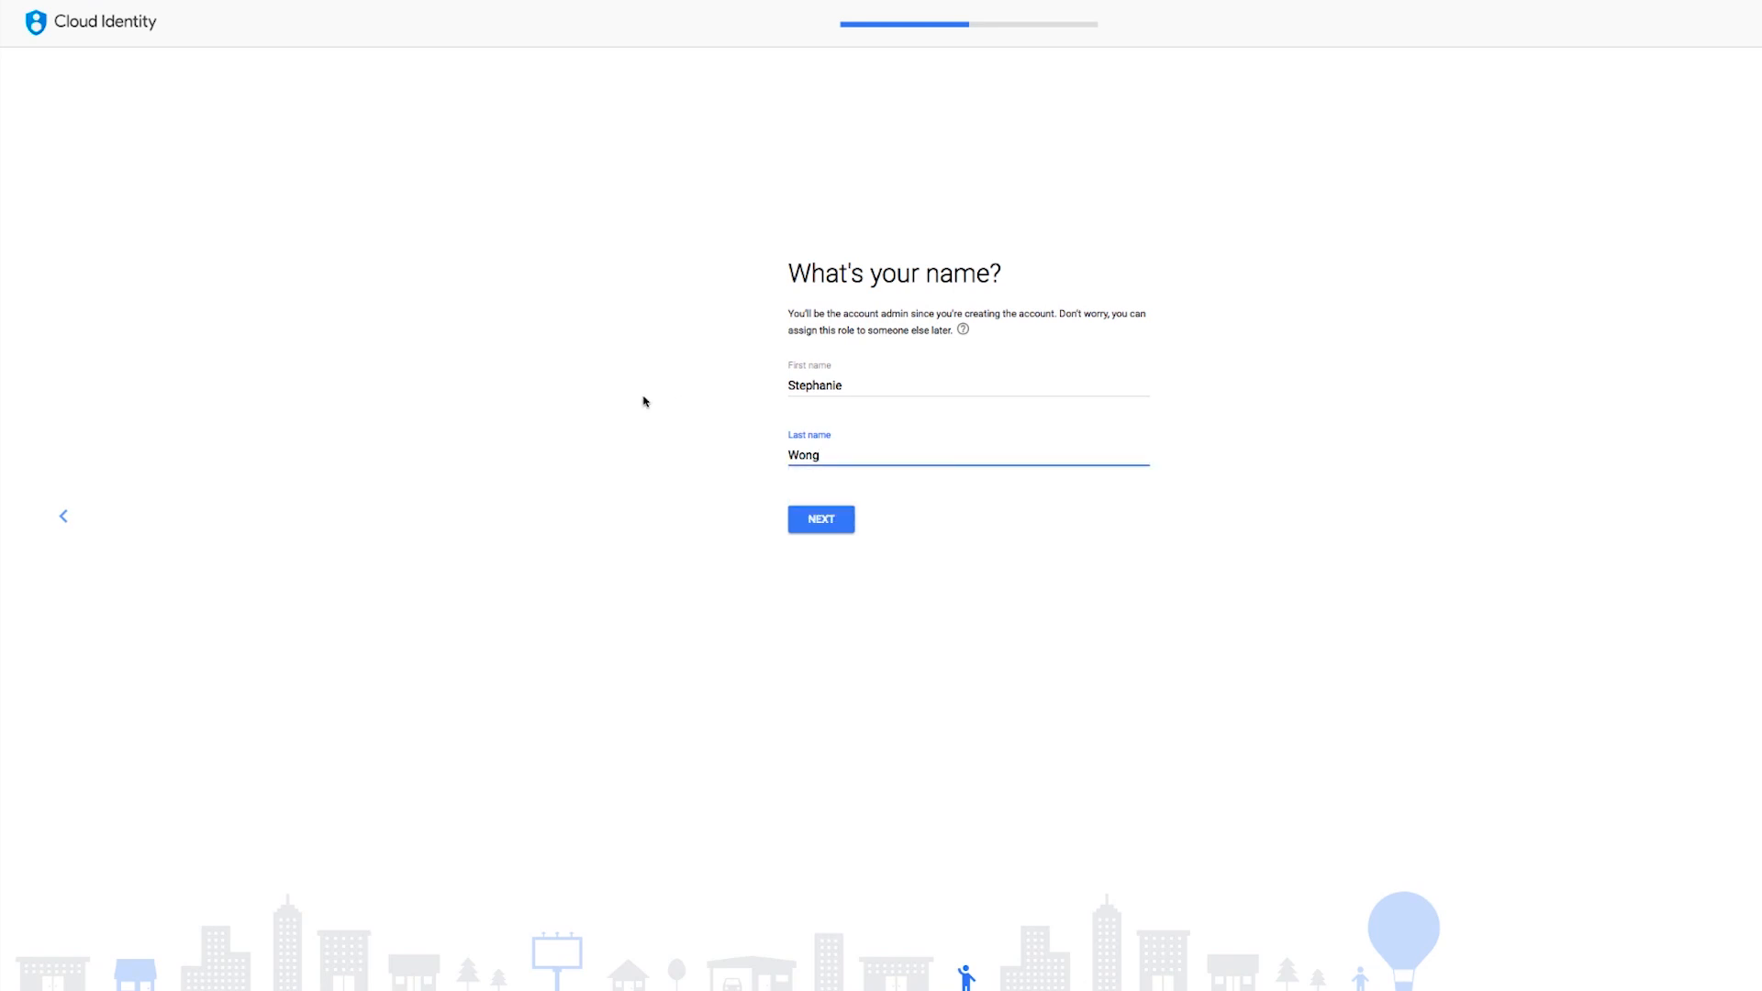
pyautogui.click(839, 525)
# - Choose the admin username and enter the account password for signing in
pyautogui.click(810, 390)
pyautogui.write('swongra')
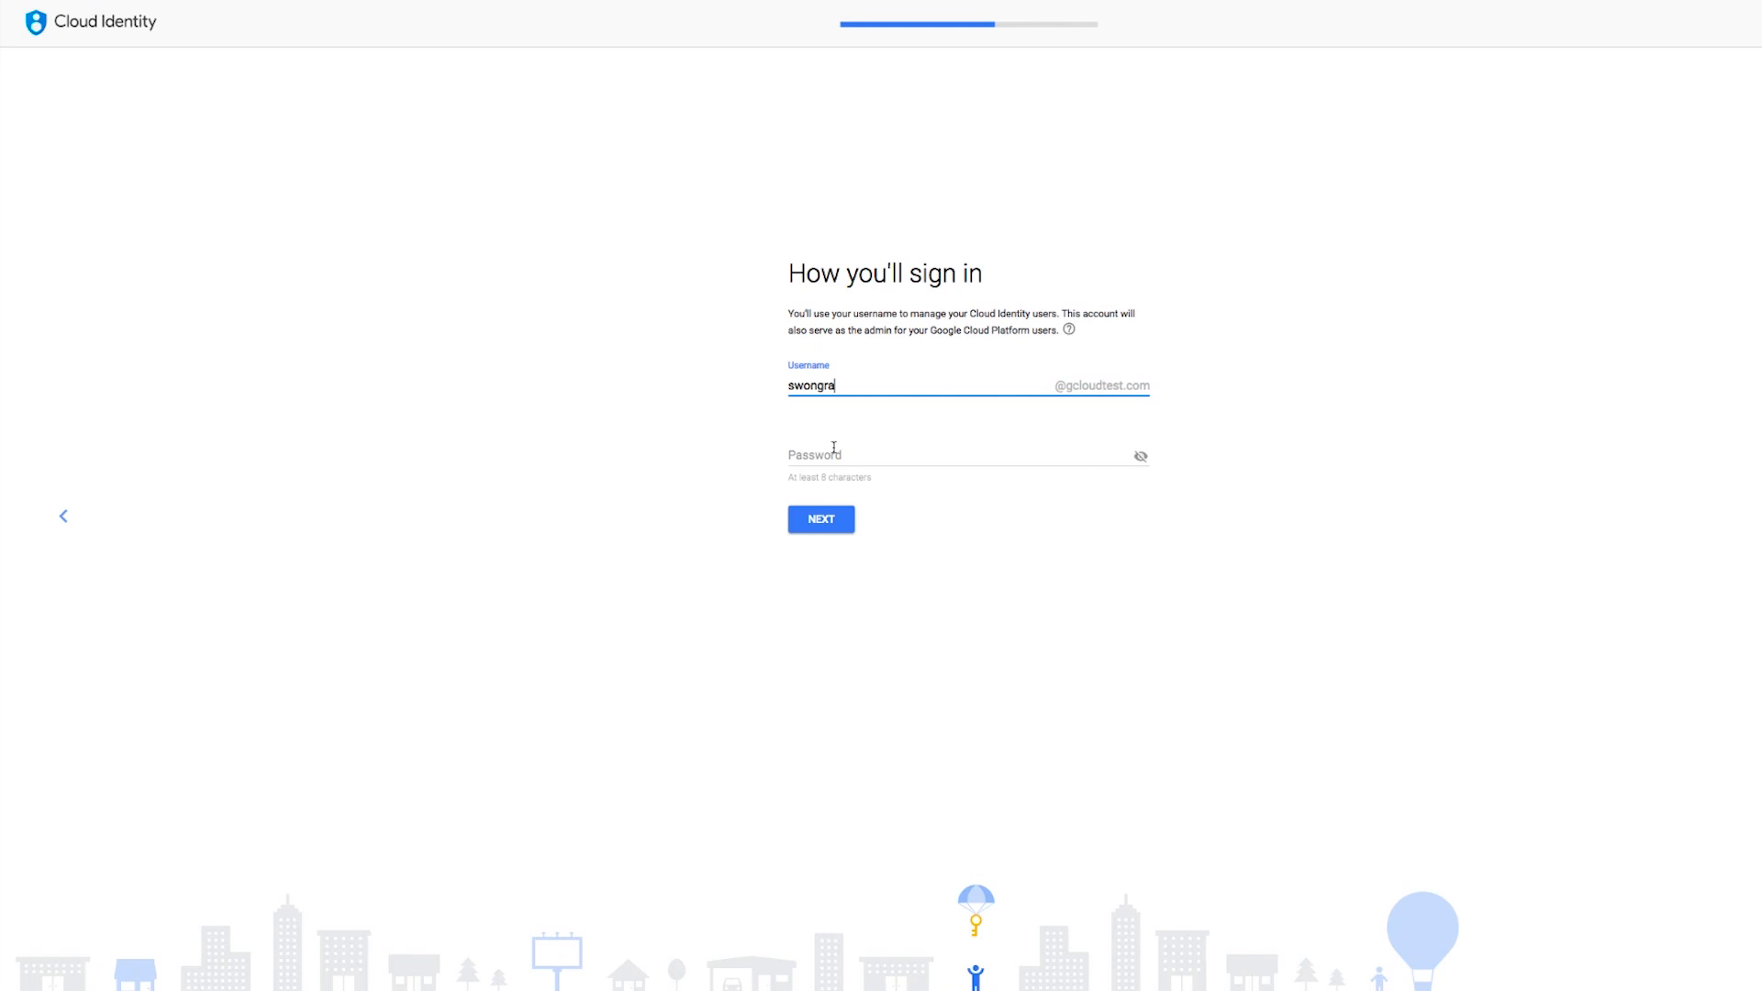
pyautogui.click(832, 450)
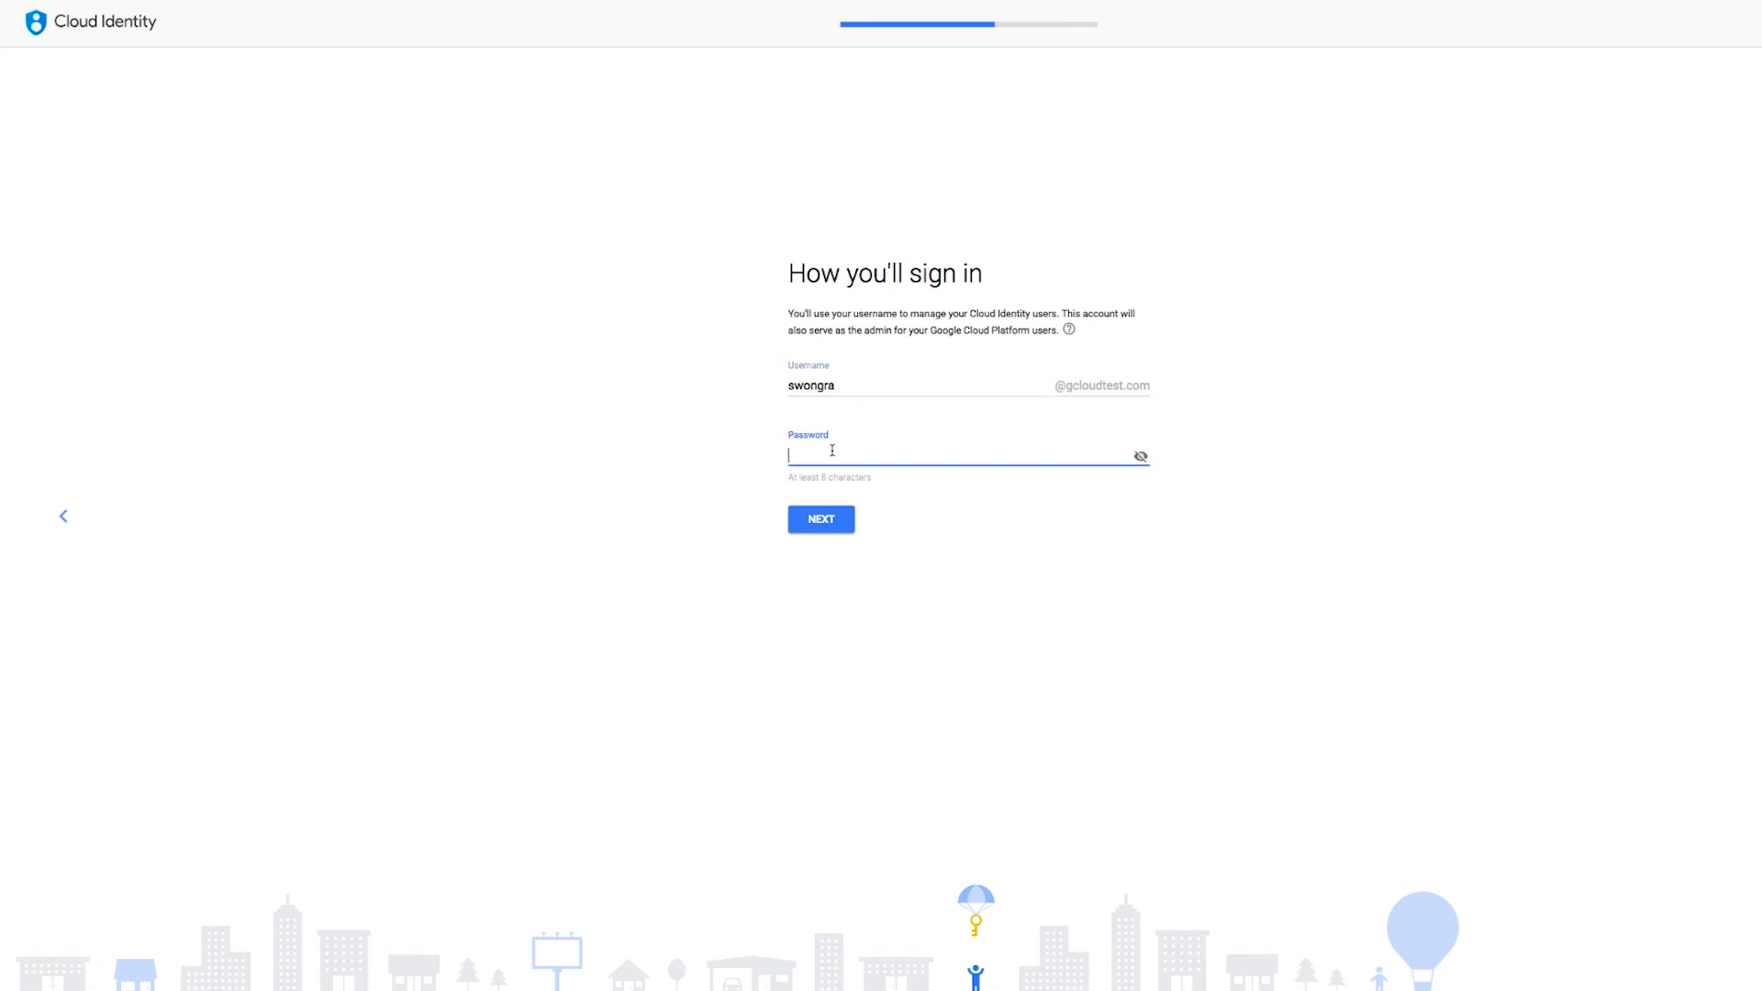
pyautogui.click(823, 522)
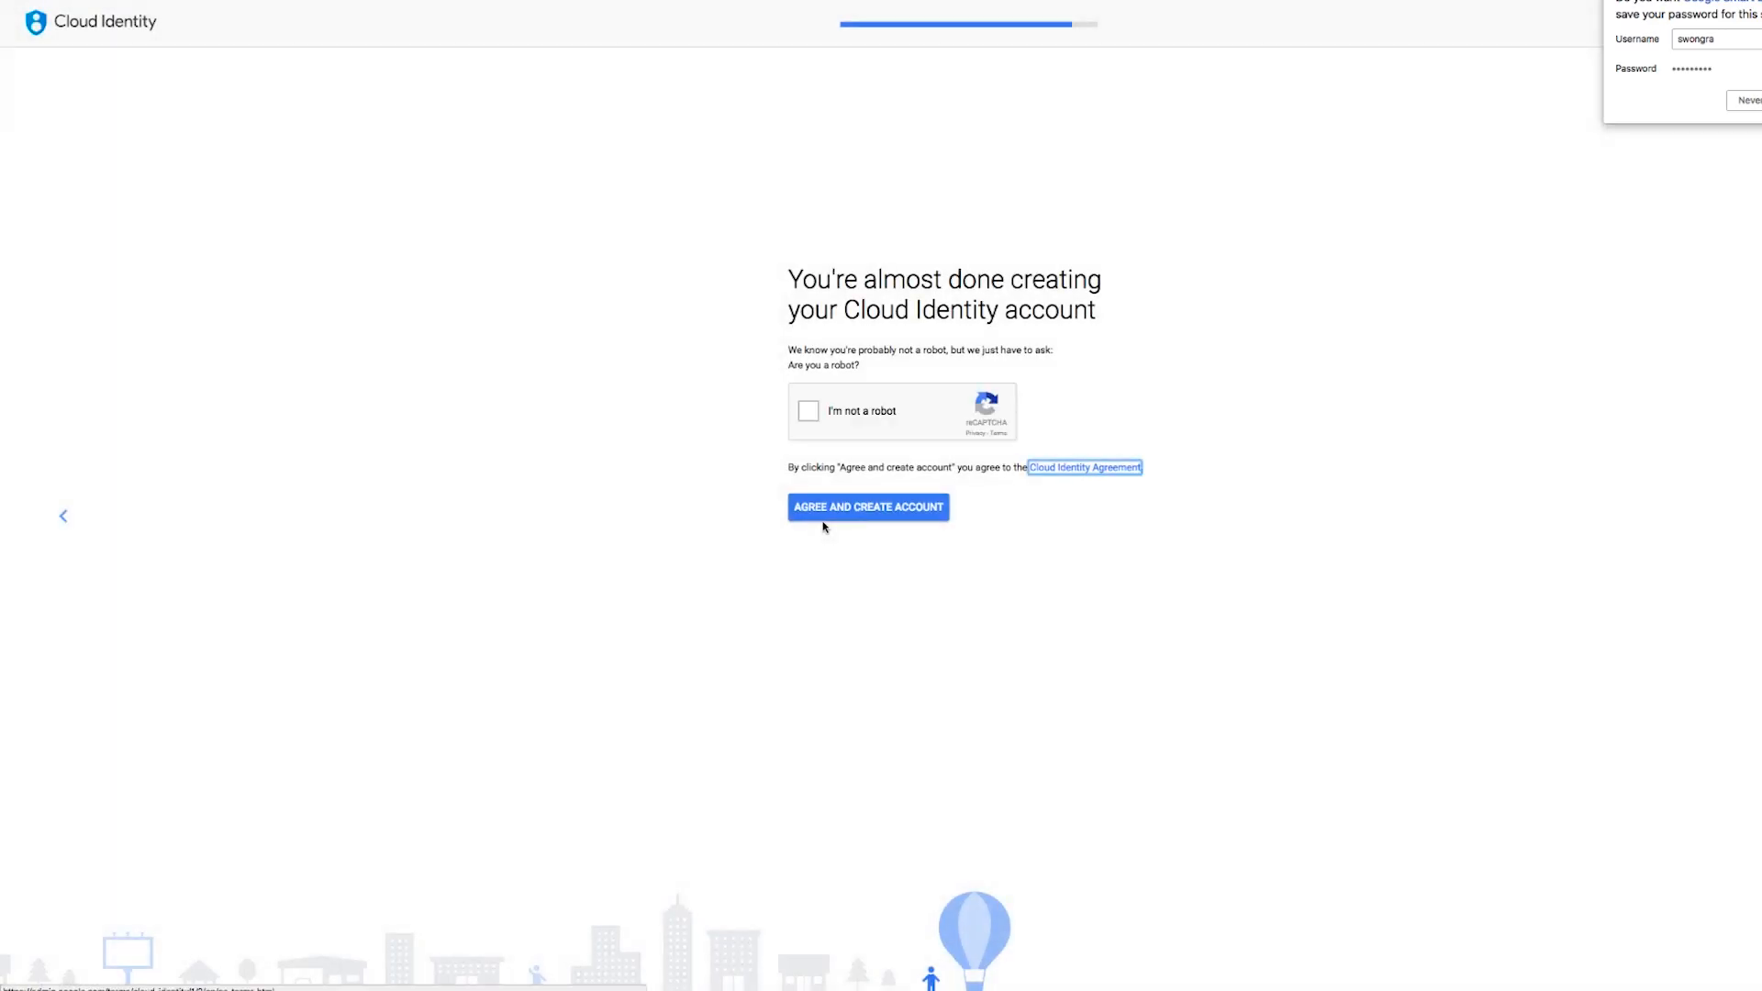
# - Pass the robot check and agree to create the Cloud Identity account
pyautogui.click(810, 418)
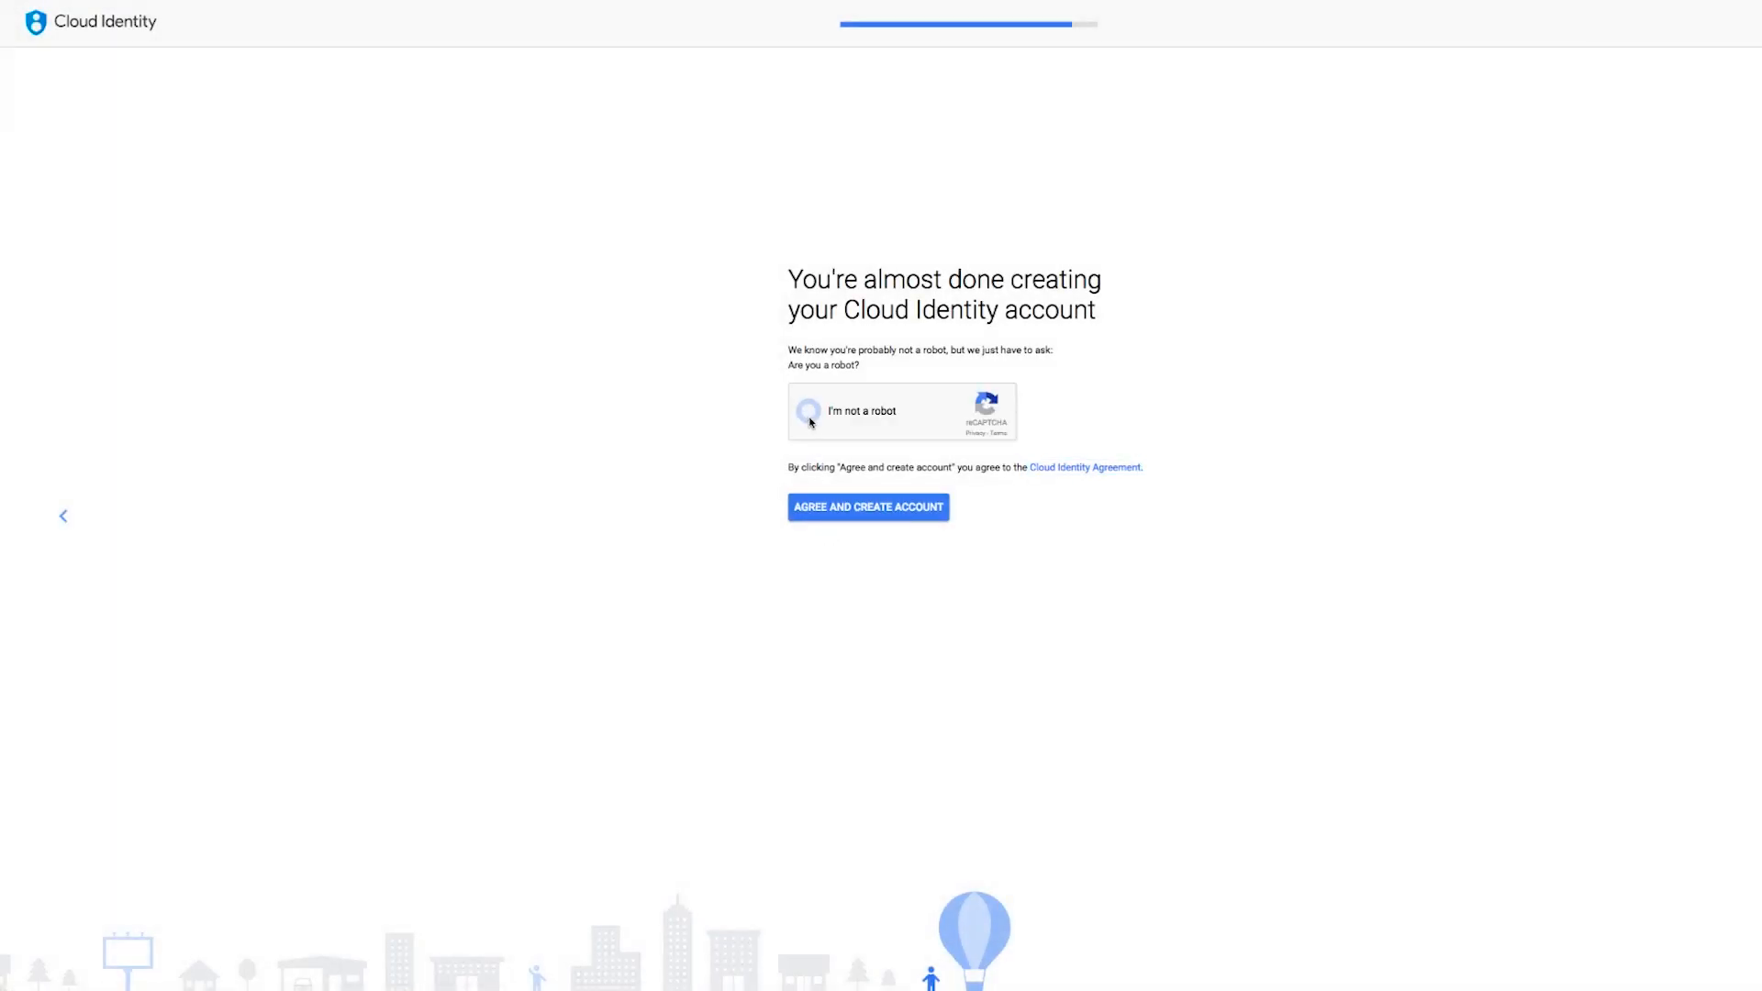
pyautogui.click(861, 508)
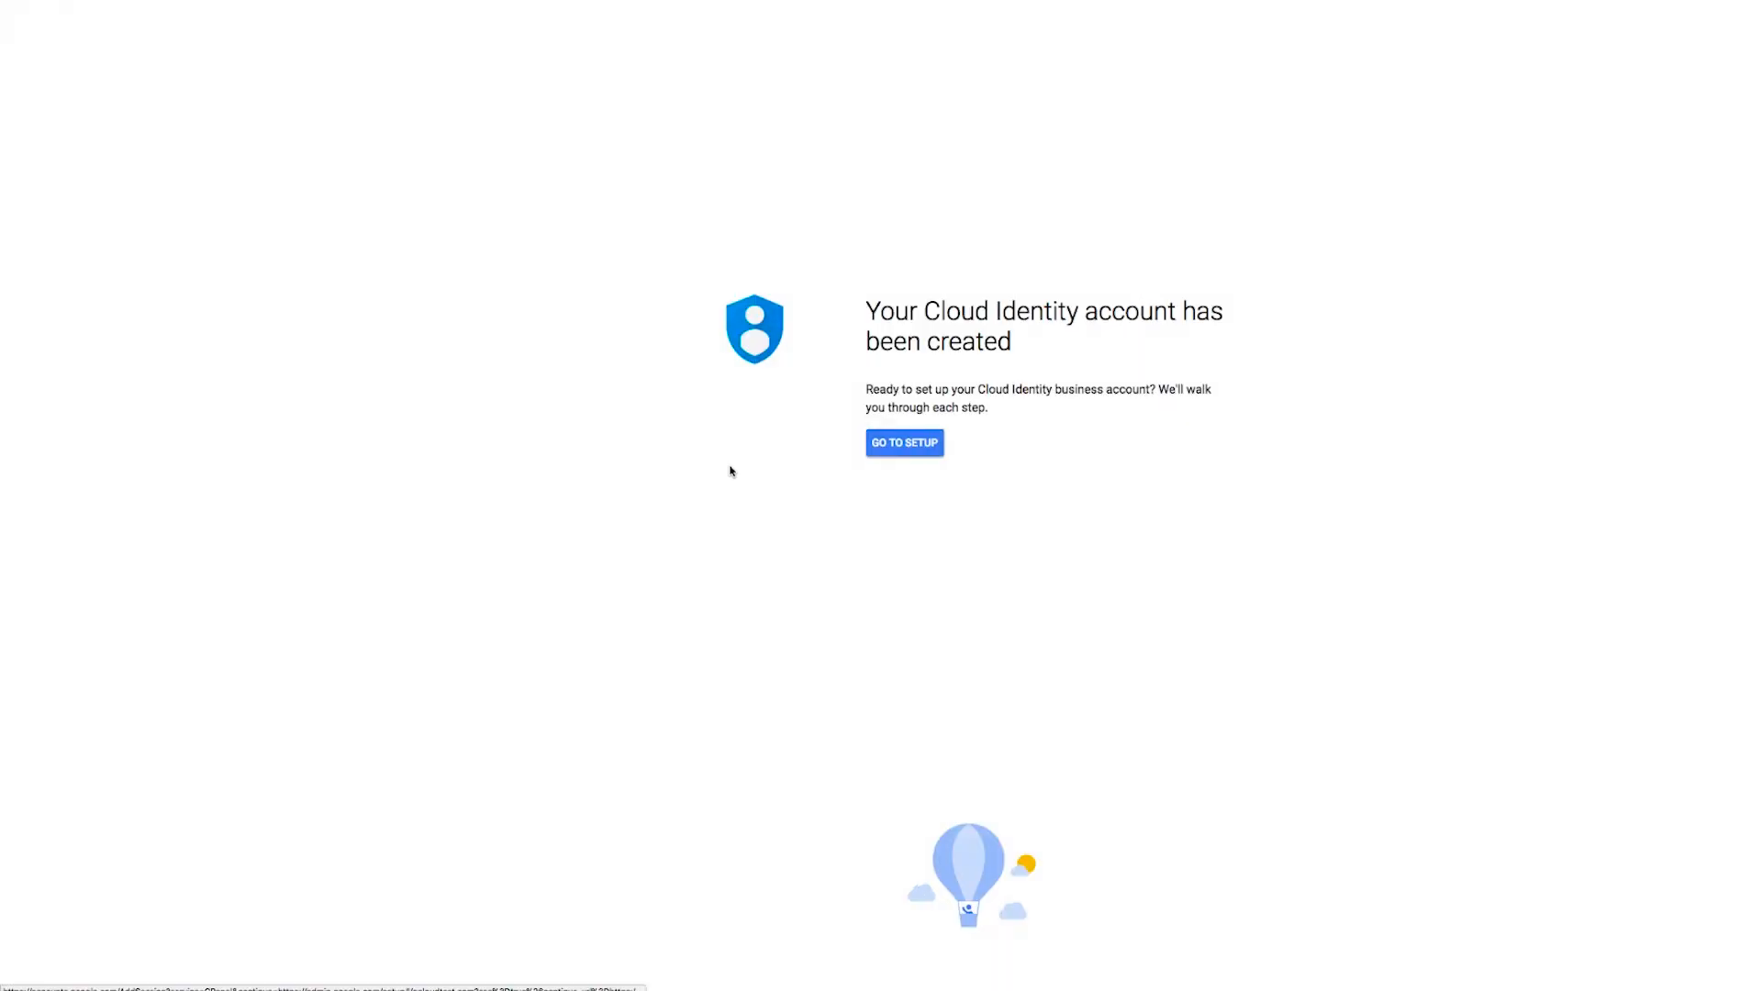
# - Begin domain ownership verification and confirm being logged into the domain host
pyautogui.click(896, 448)
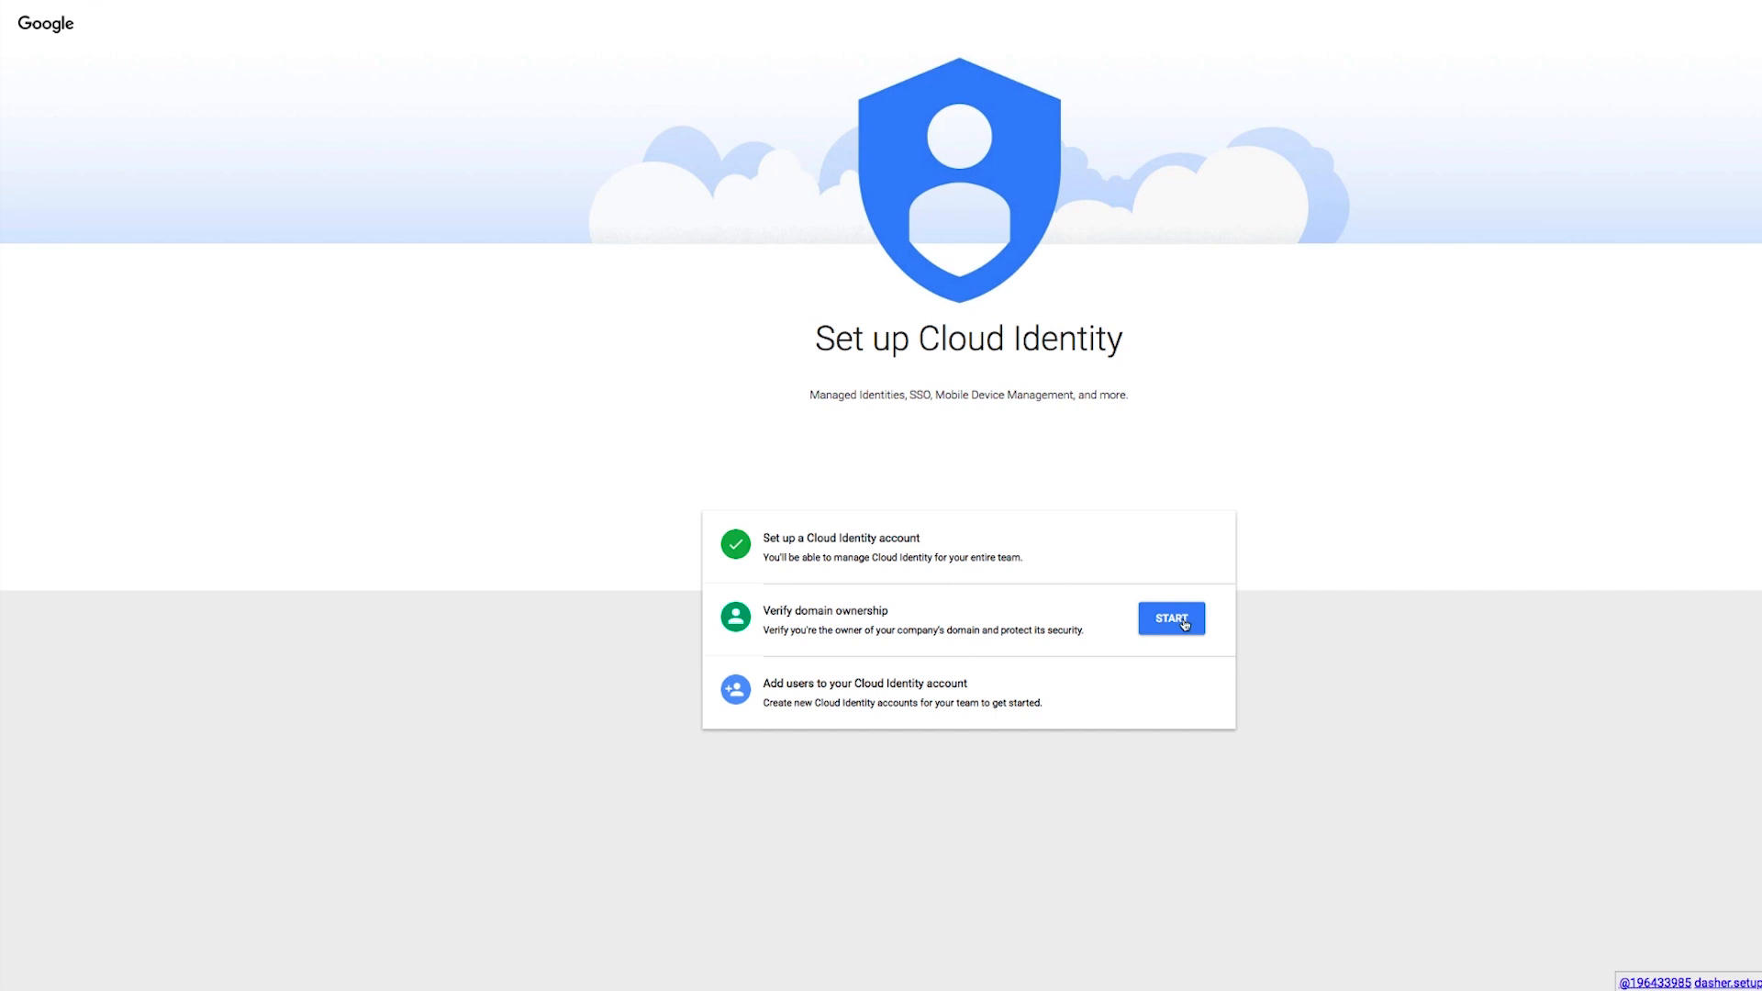
pyautogui.click(1184, 623)
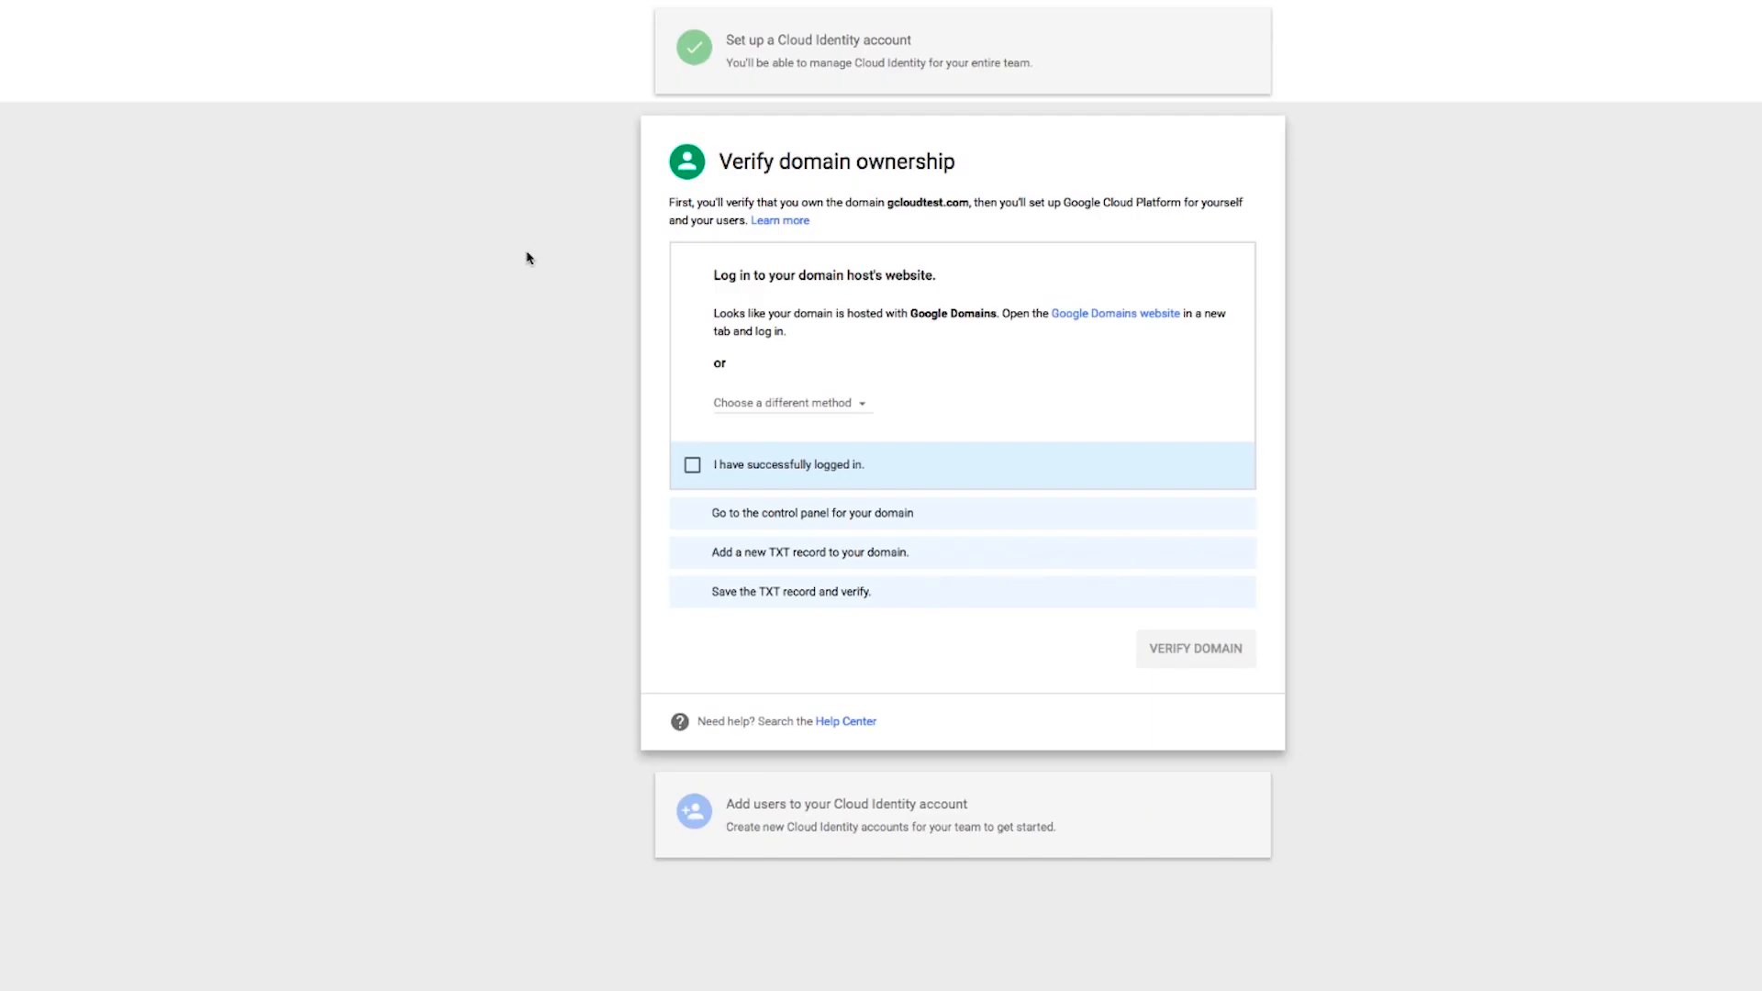
pyautogui.click(695, 468)
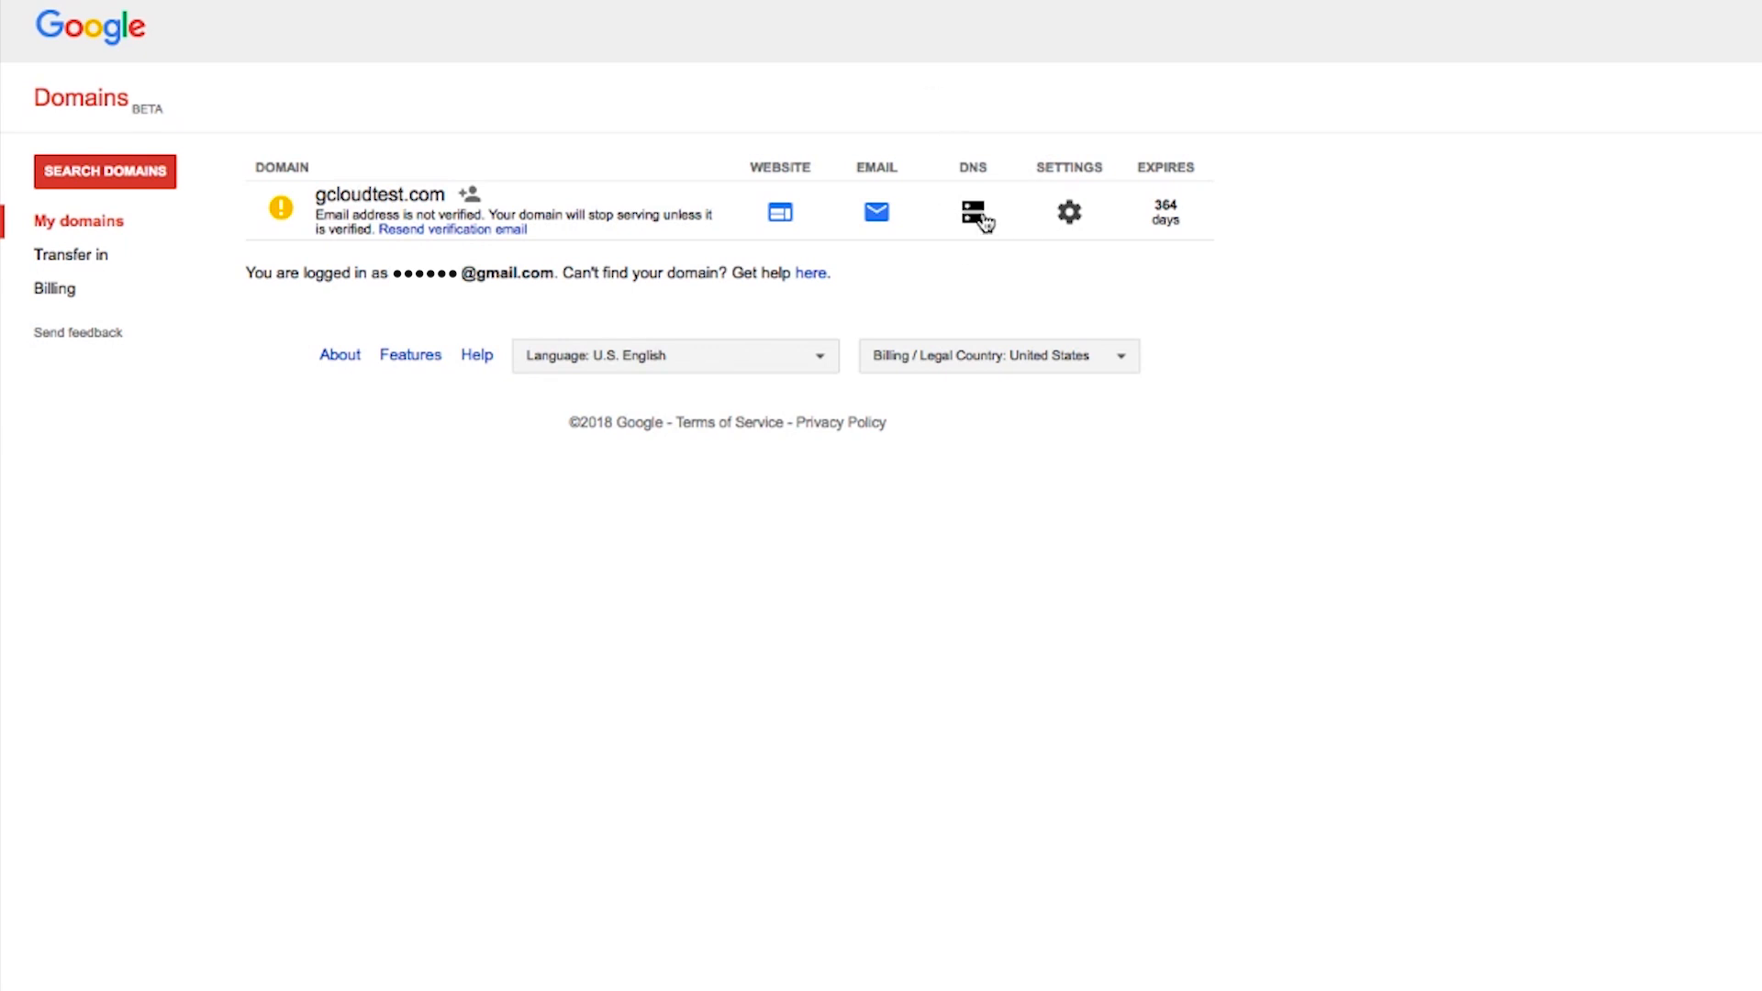
# - Open the domain's DNS settings in Google Domains and confirm the control panel is opened
pyautogui.click(984, 221)
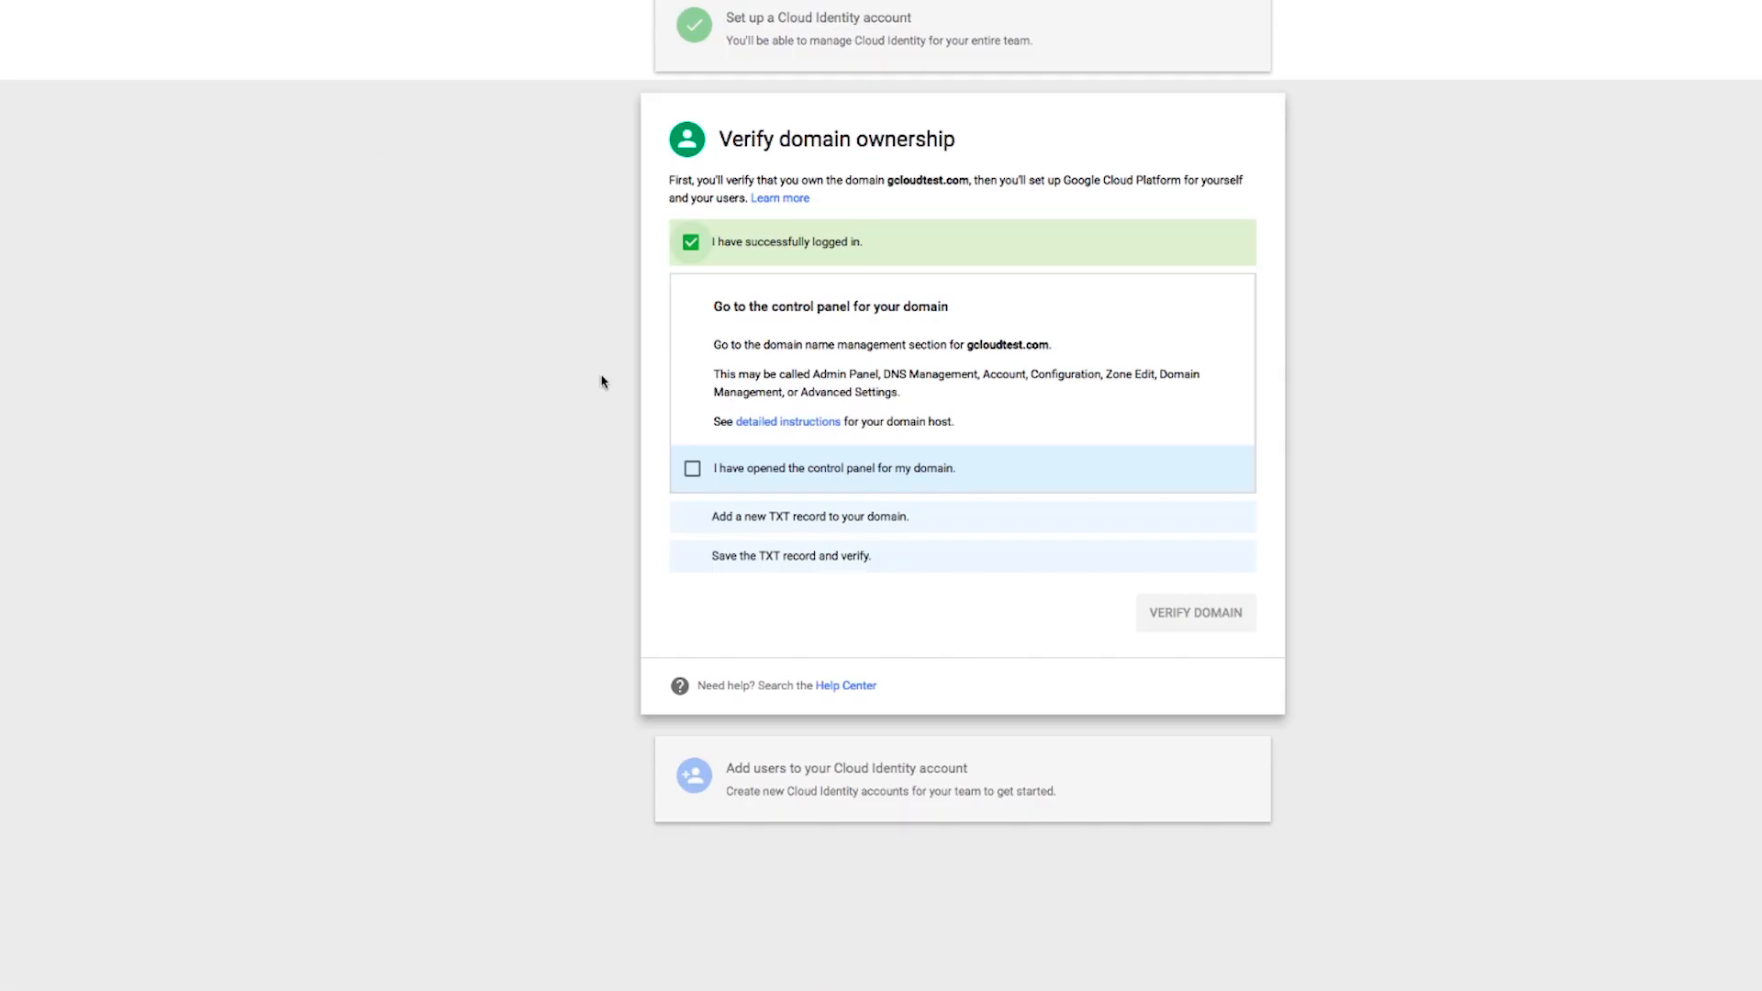
pyautogui.click(692, 474)
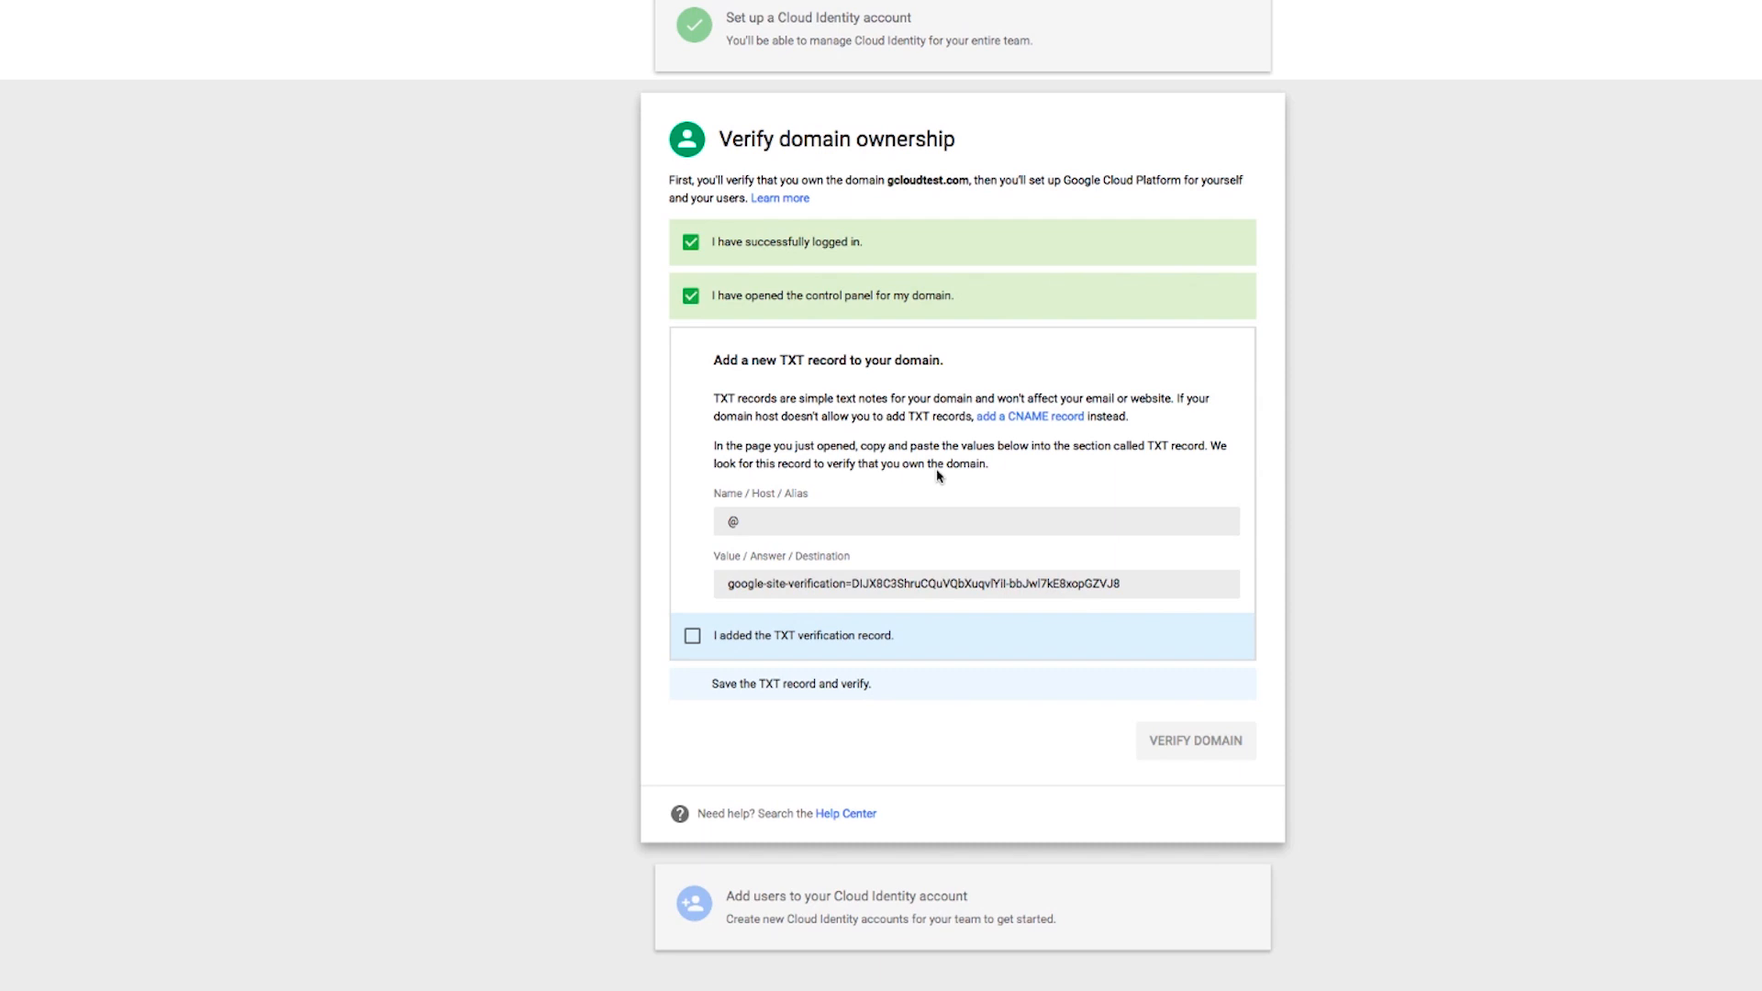
# - Copy the google-site-verification value and add it as a TXT custom resource record for @ in Google Domains
pyautogui.moveTo(723, 584); pyautogui.dragTo(1135, 586)
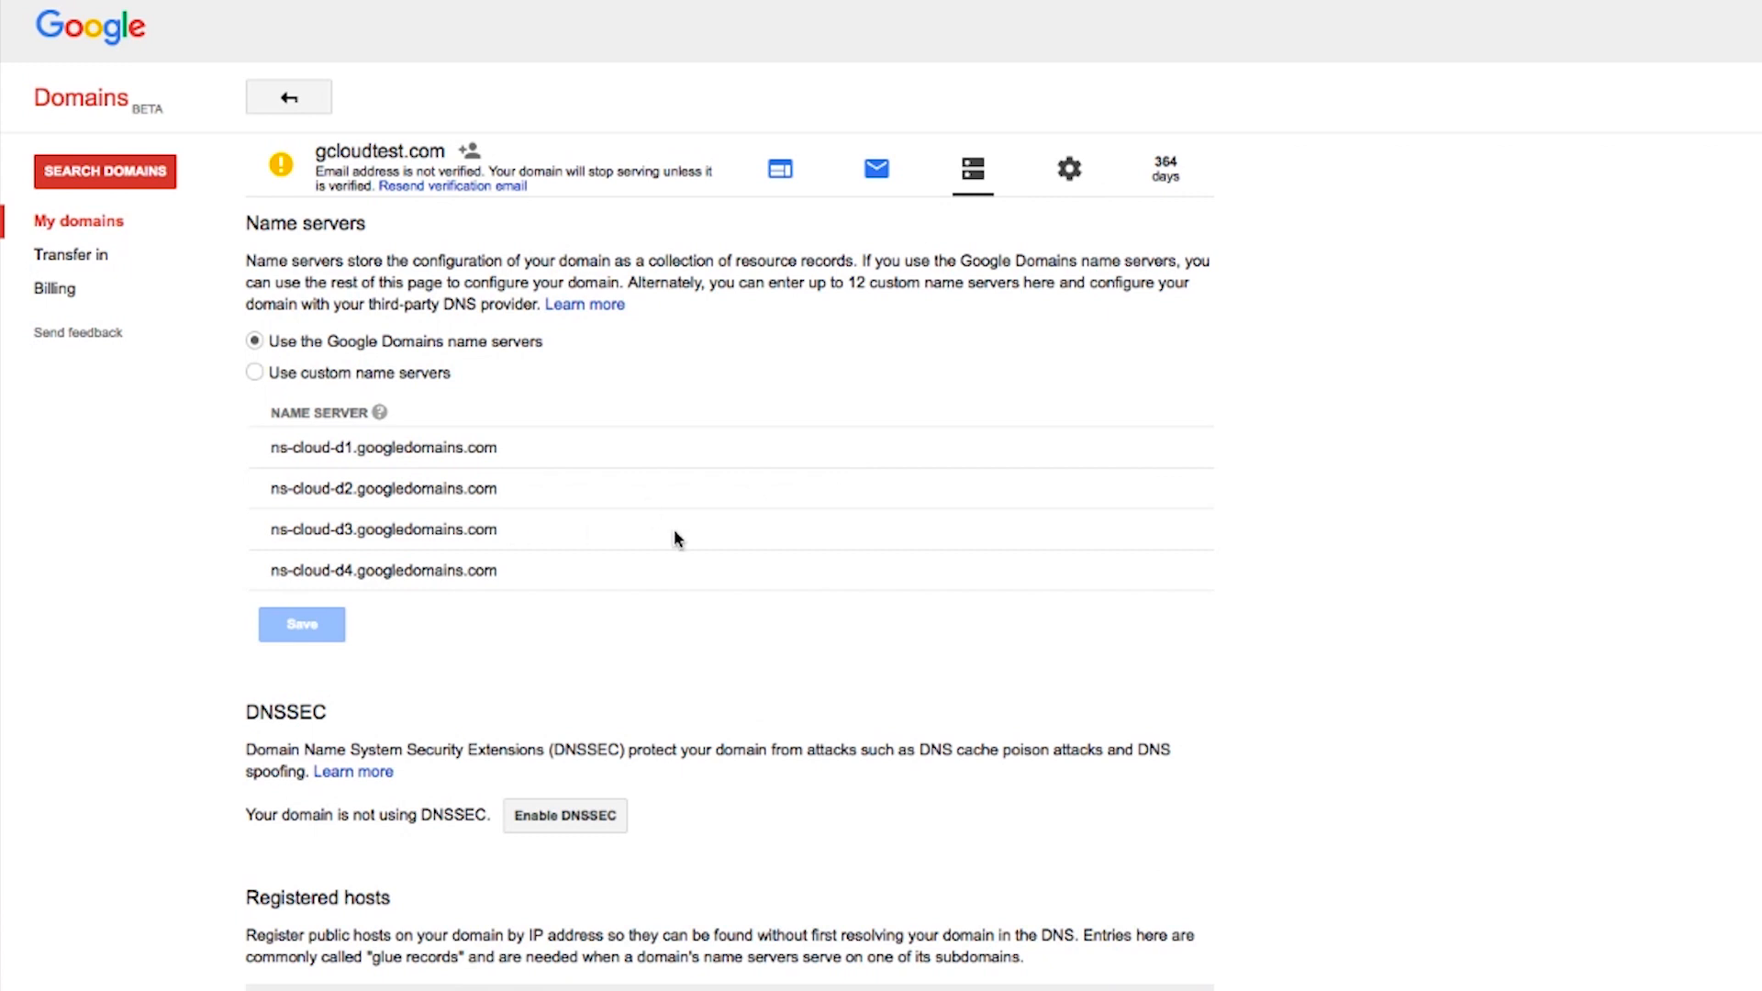
pyautogui.scroll(-10, 676, 538)
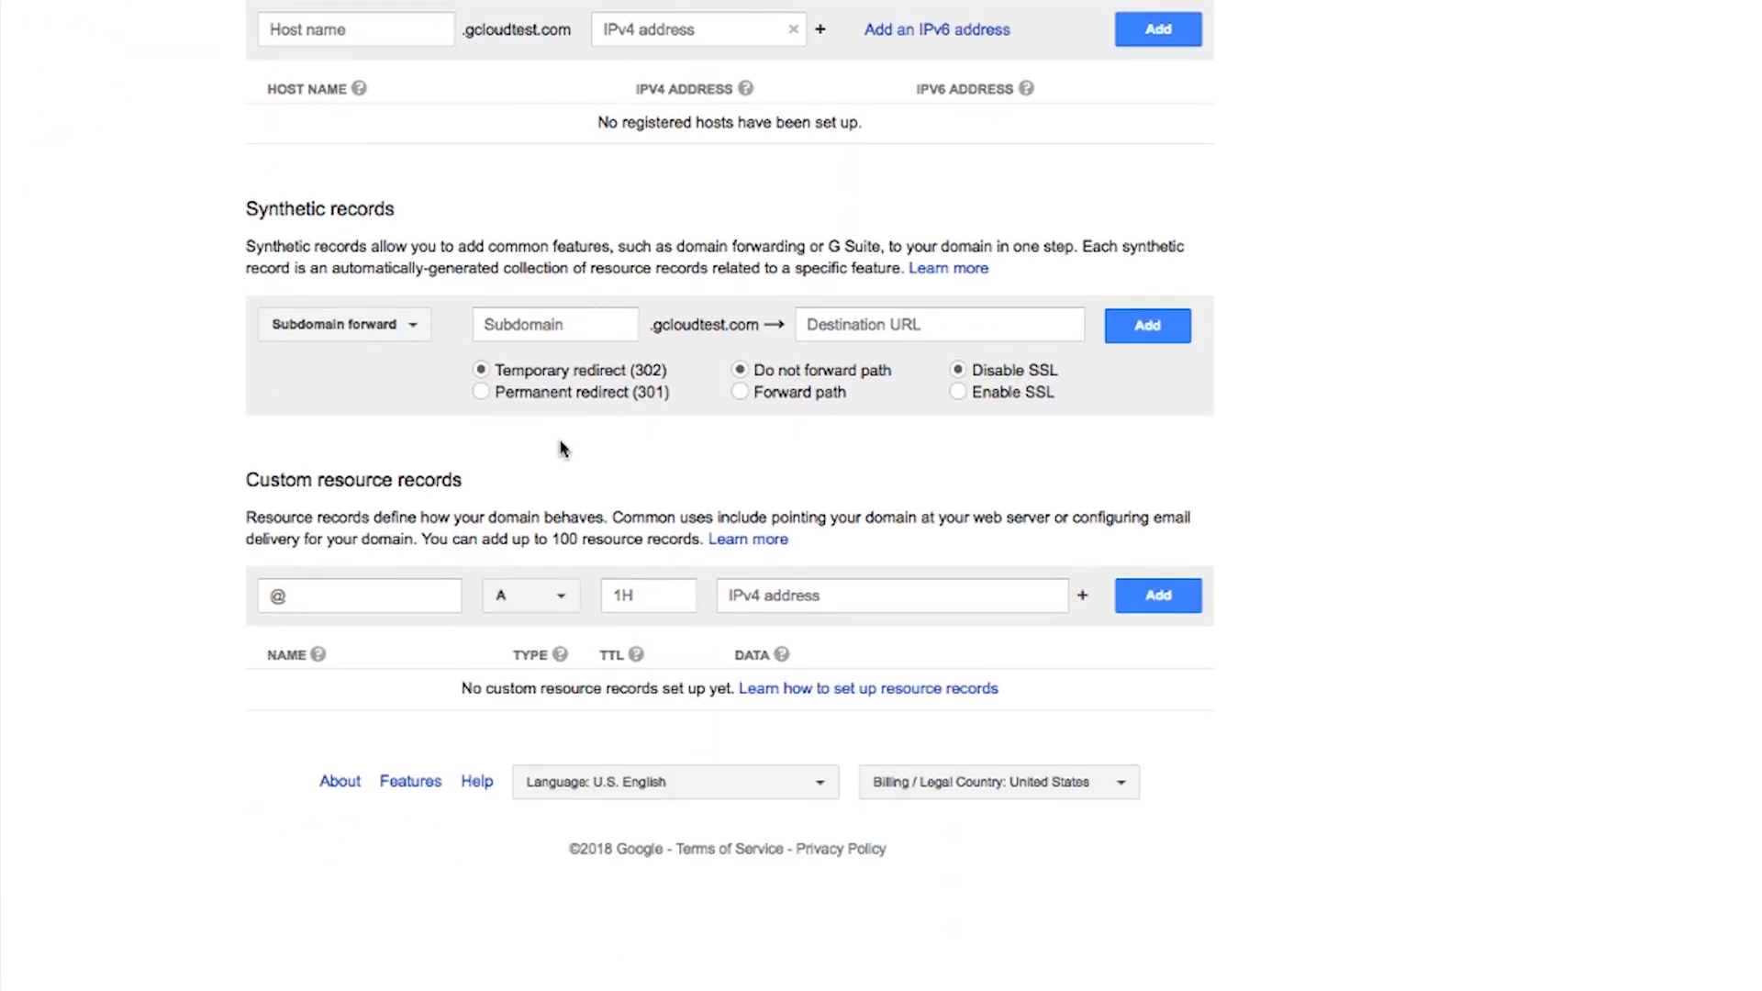
pyautogui.click(523, 595)
pyautogui.scroll(-2, 530, 826)
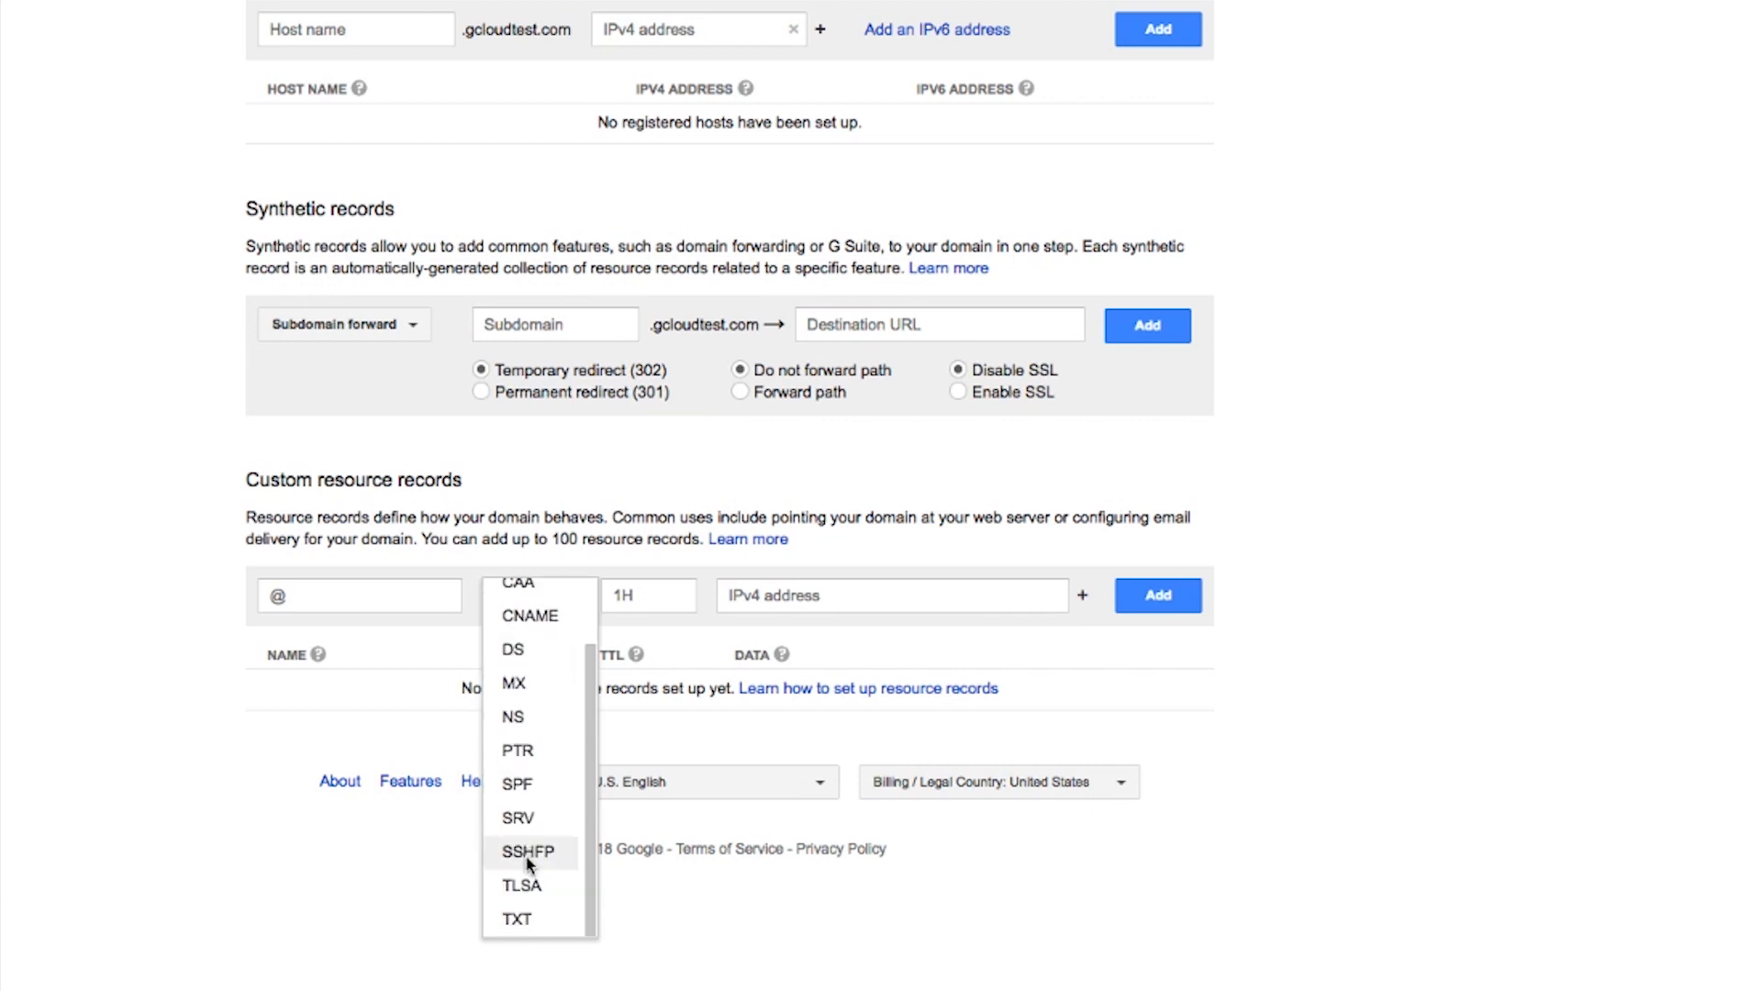
pyautogui.click(518, 919)
pyautogui.click(817, 595)
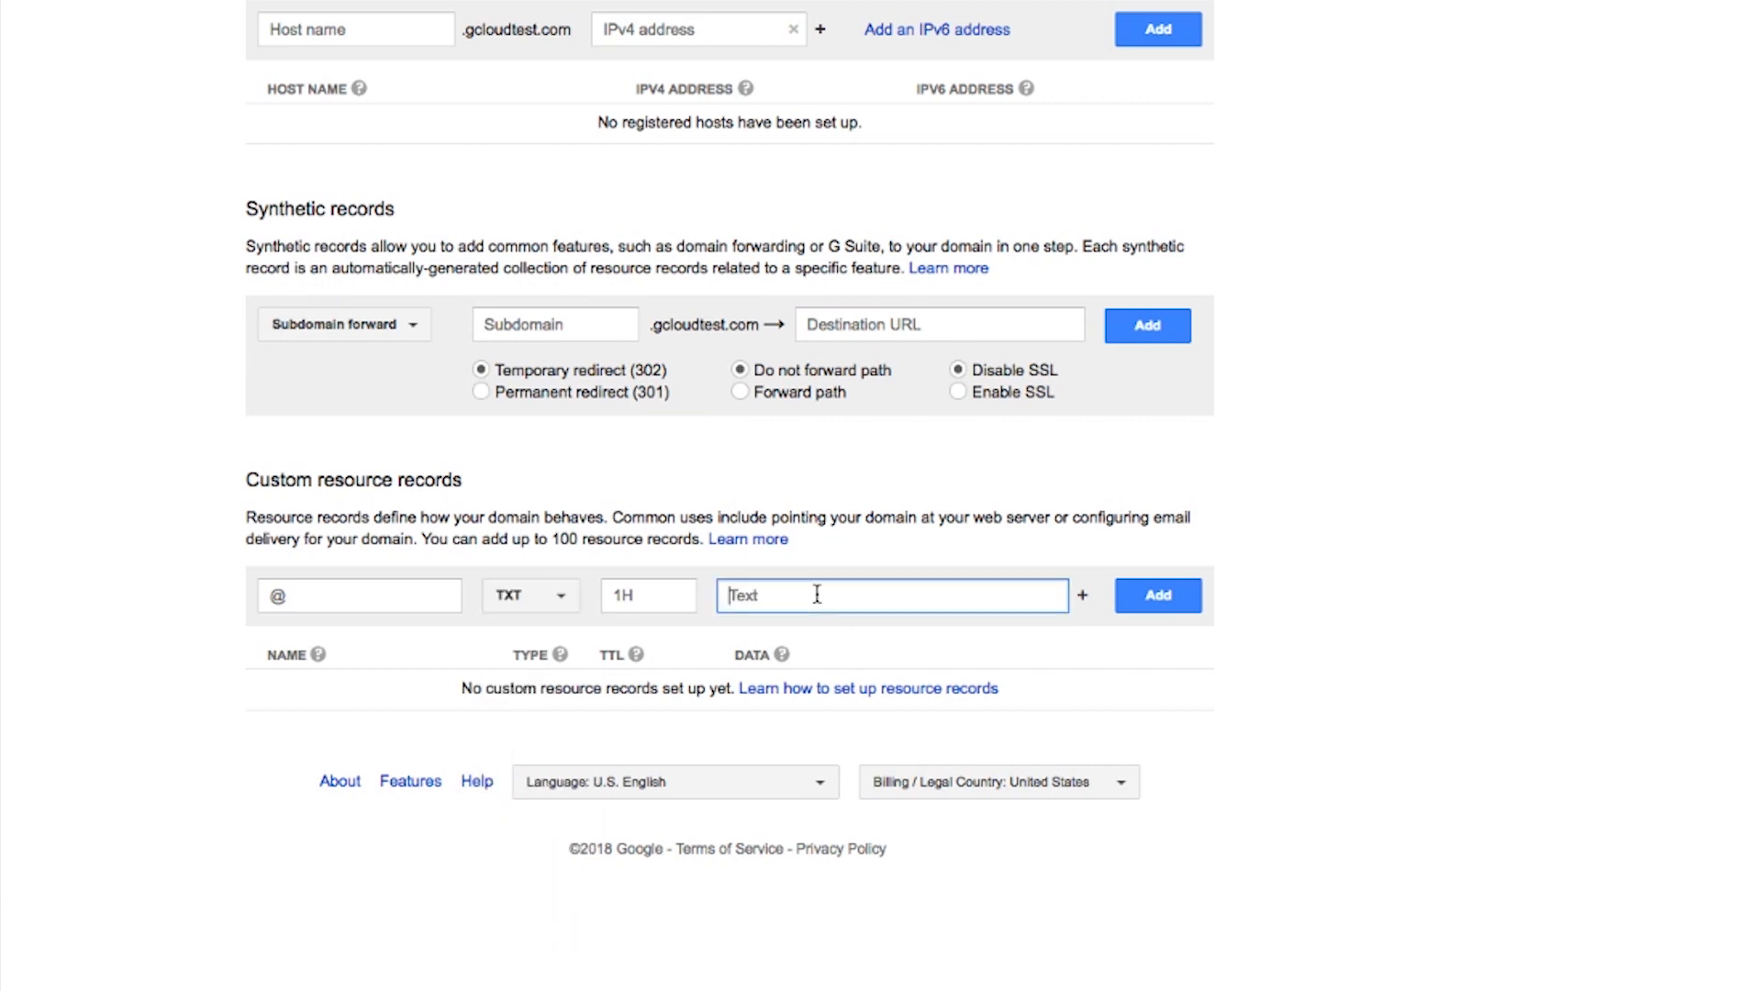
pyautogui.hotkey('ctrl', 'v')
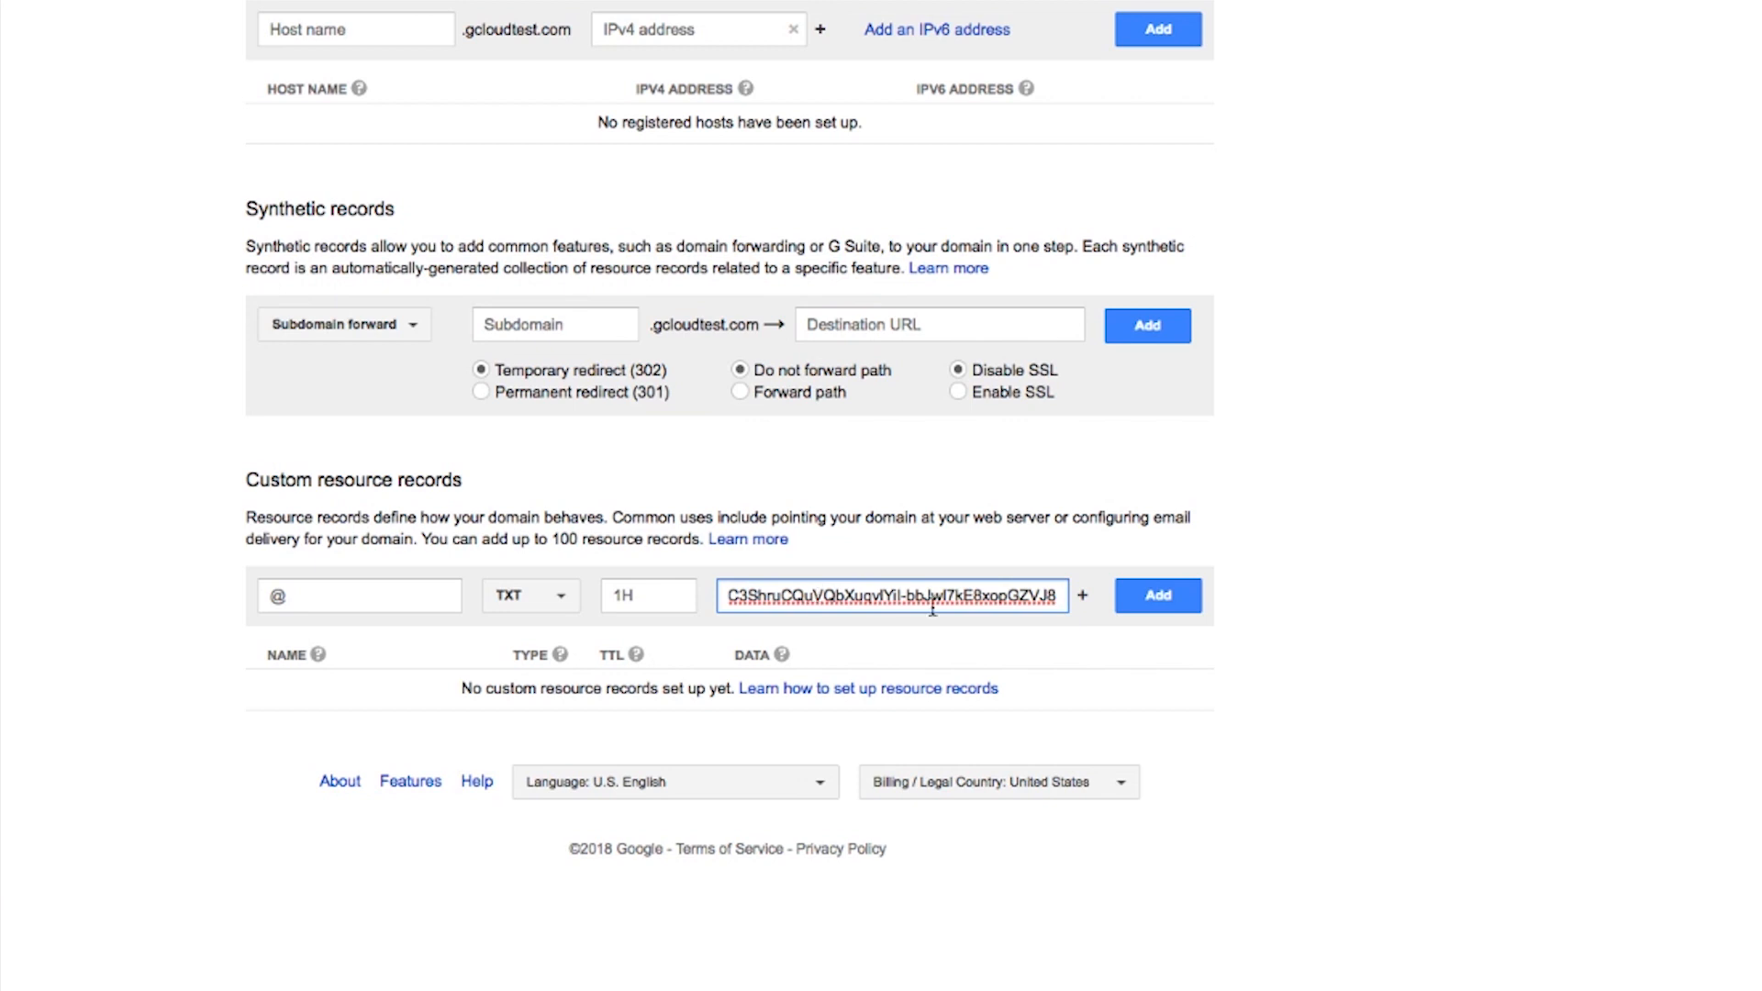
pyautogui.click(1148, 603)
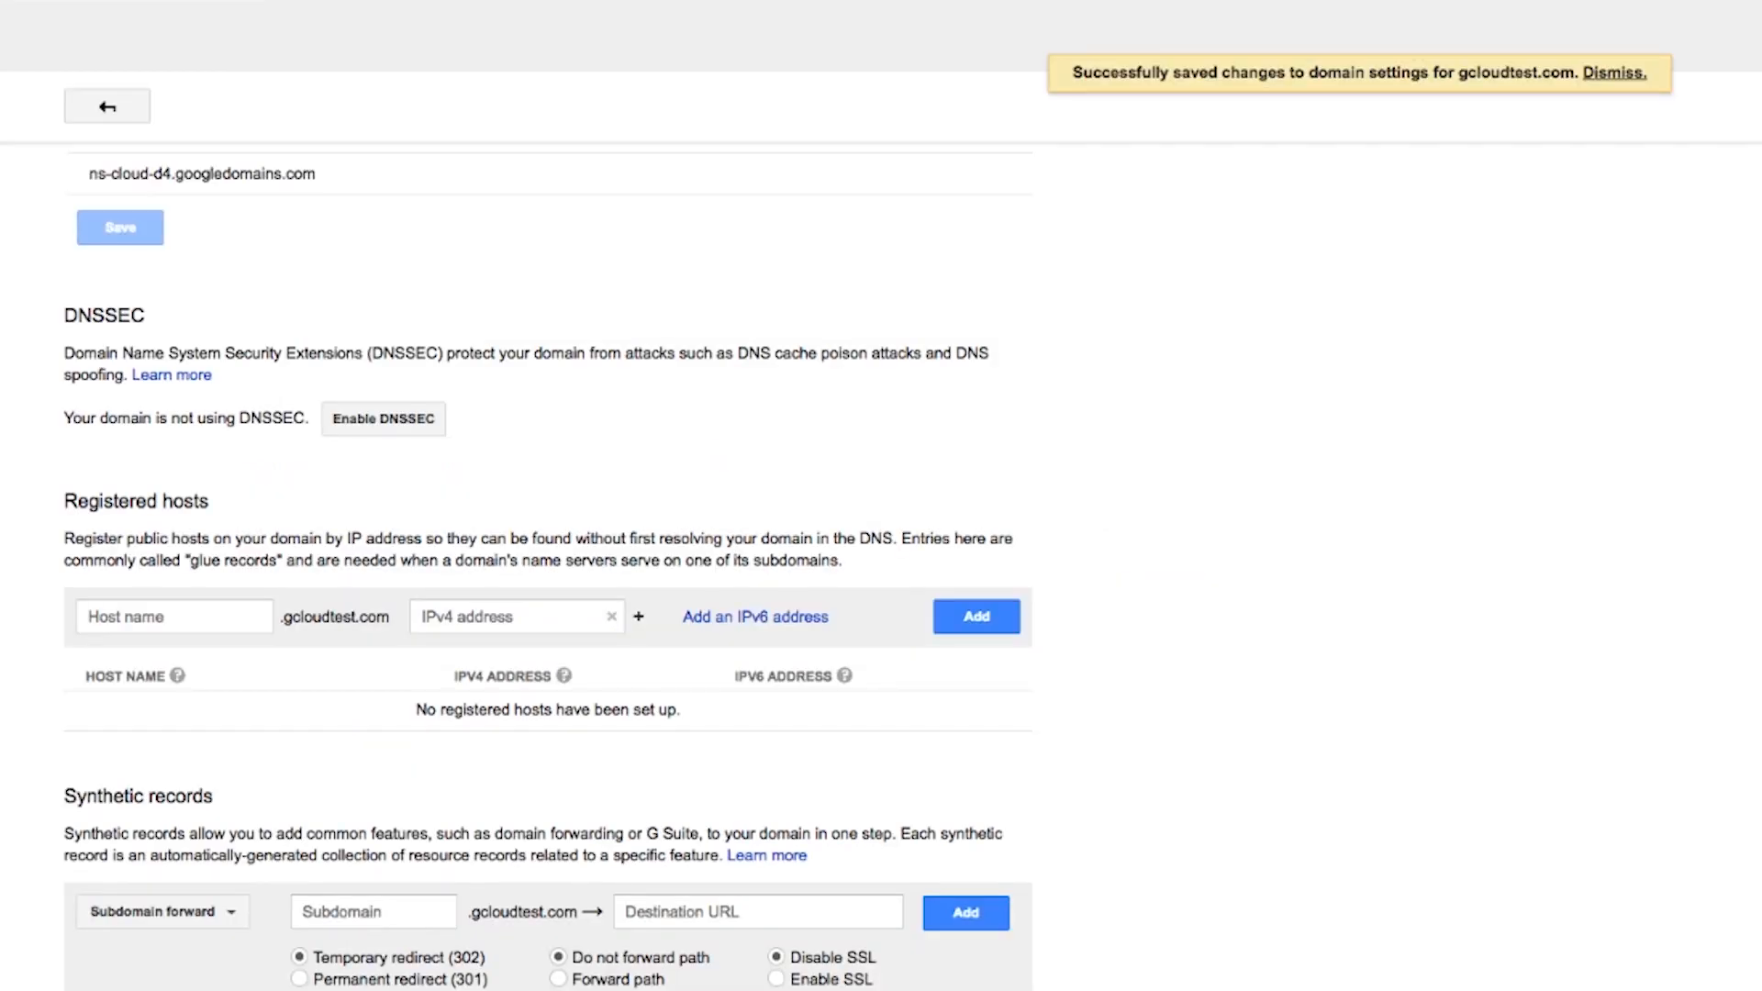
# - Confirm the TXT record was added and saved, and verify the domain
pyautogui.click(312, 1)
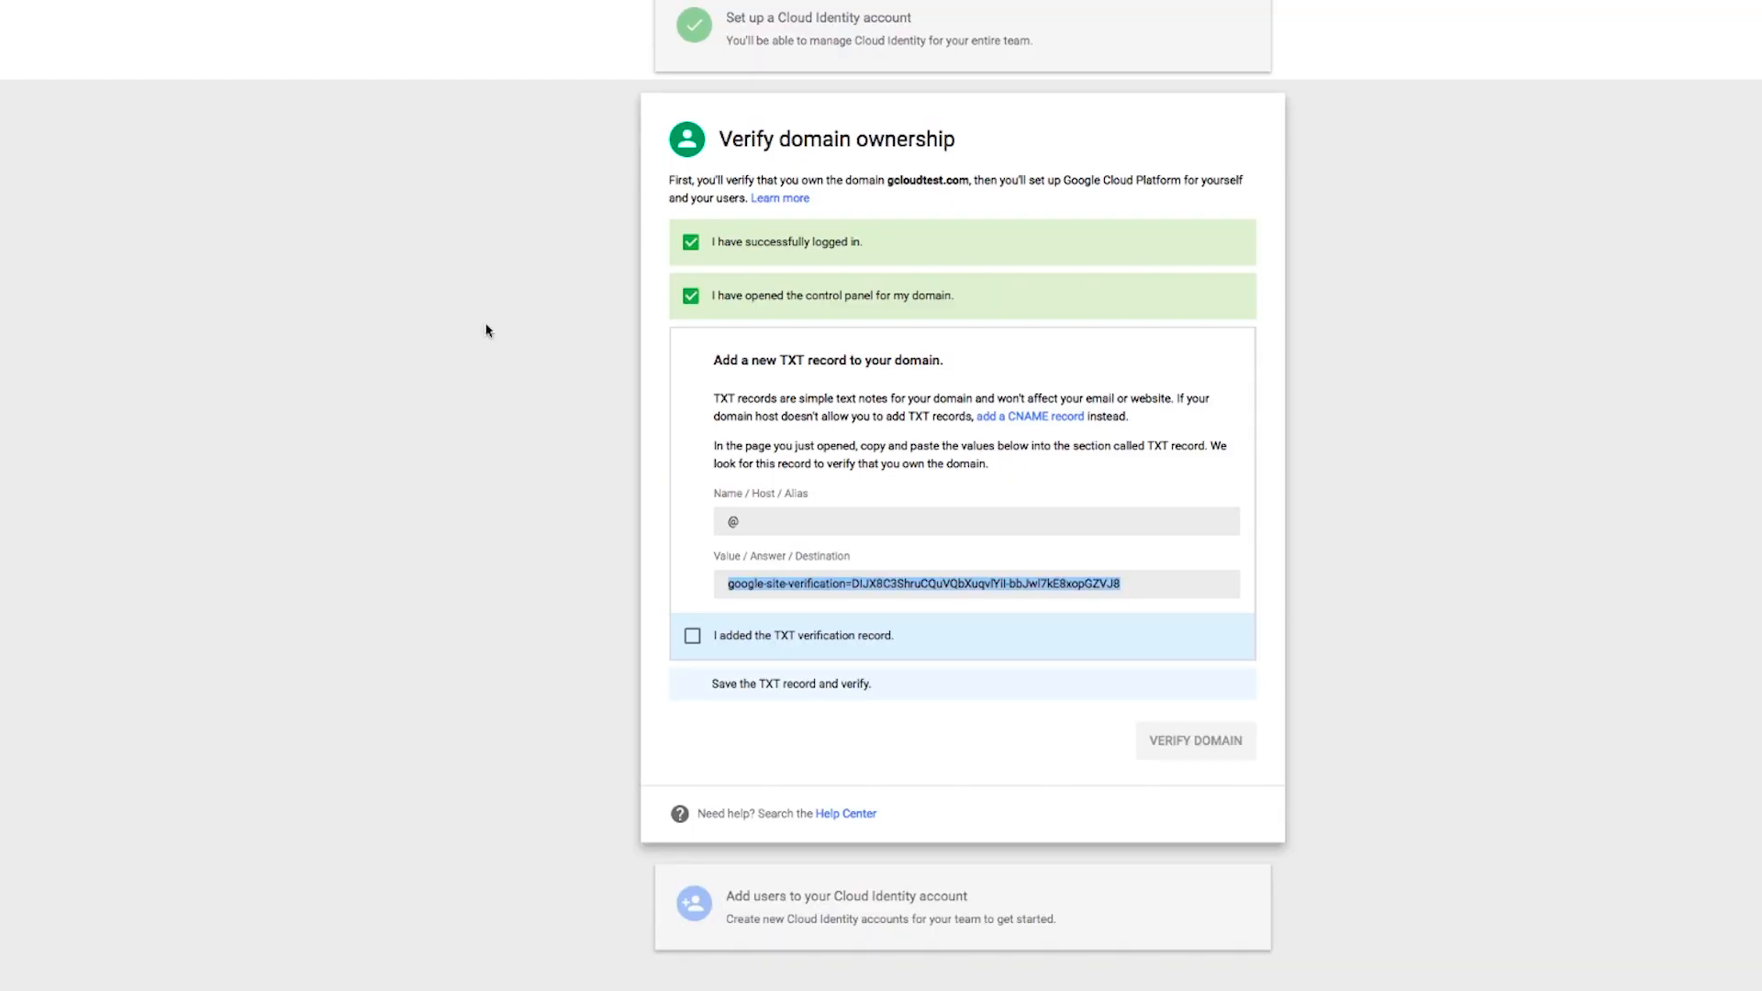
pyautogui.click(692, 637)
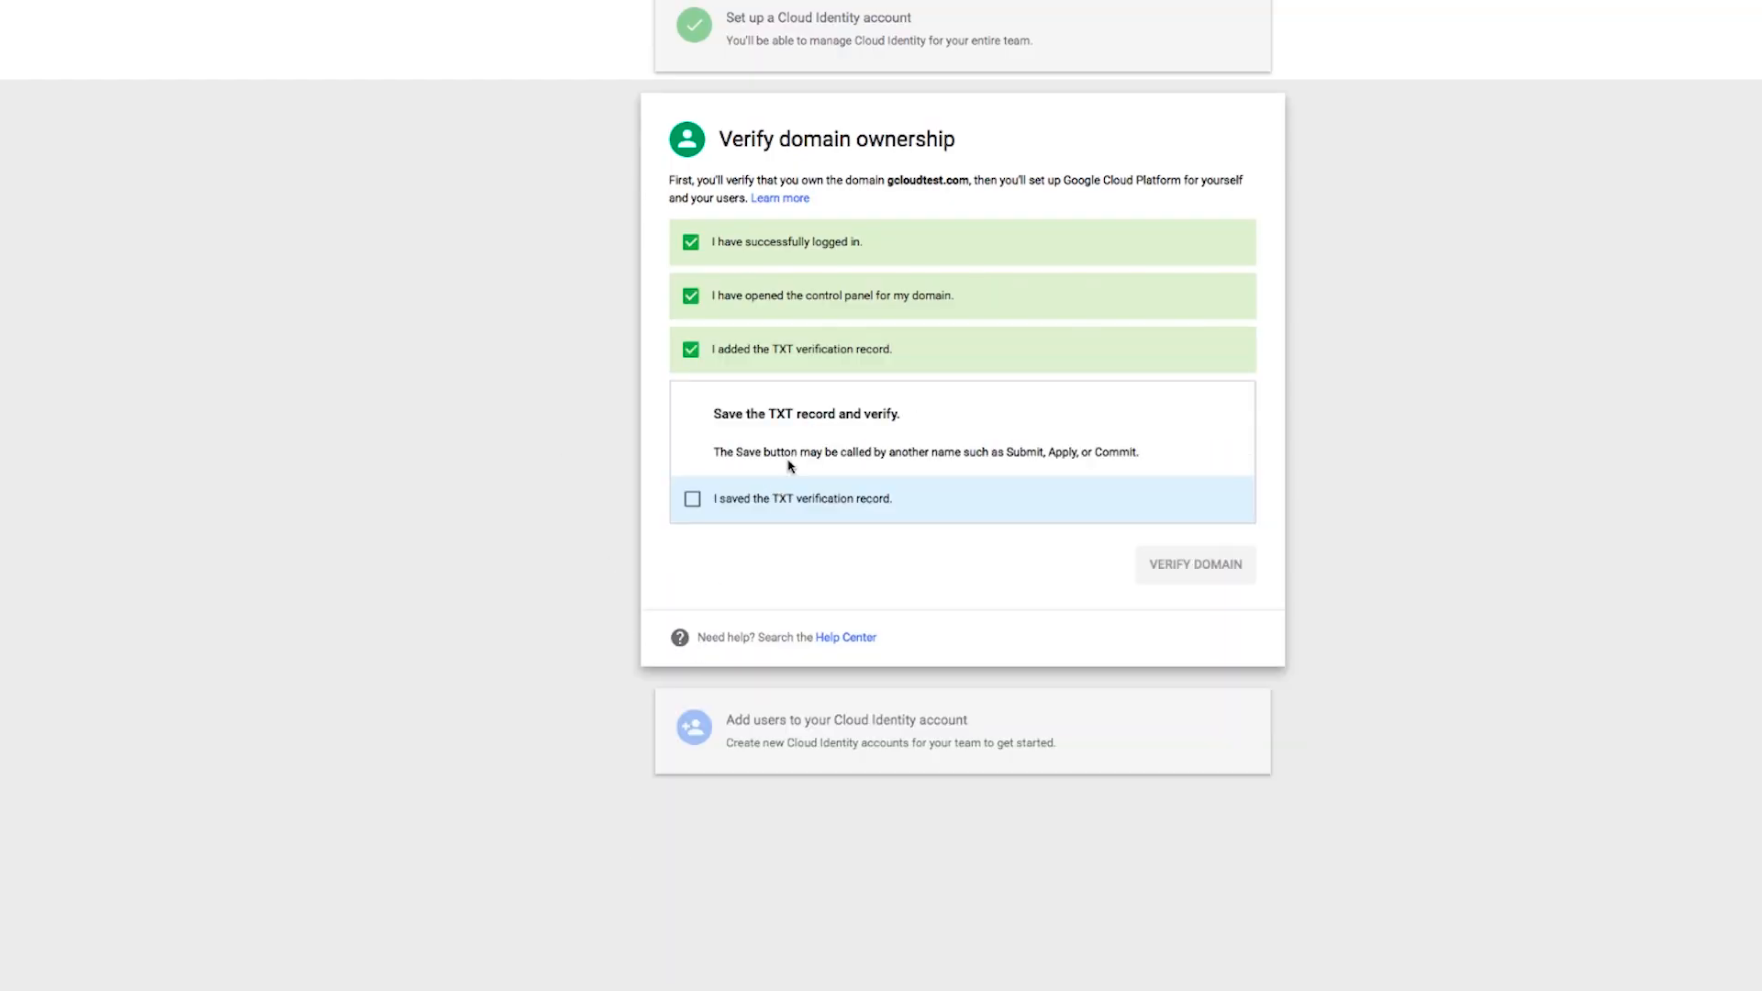
pyautogui.click(692, 498)
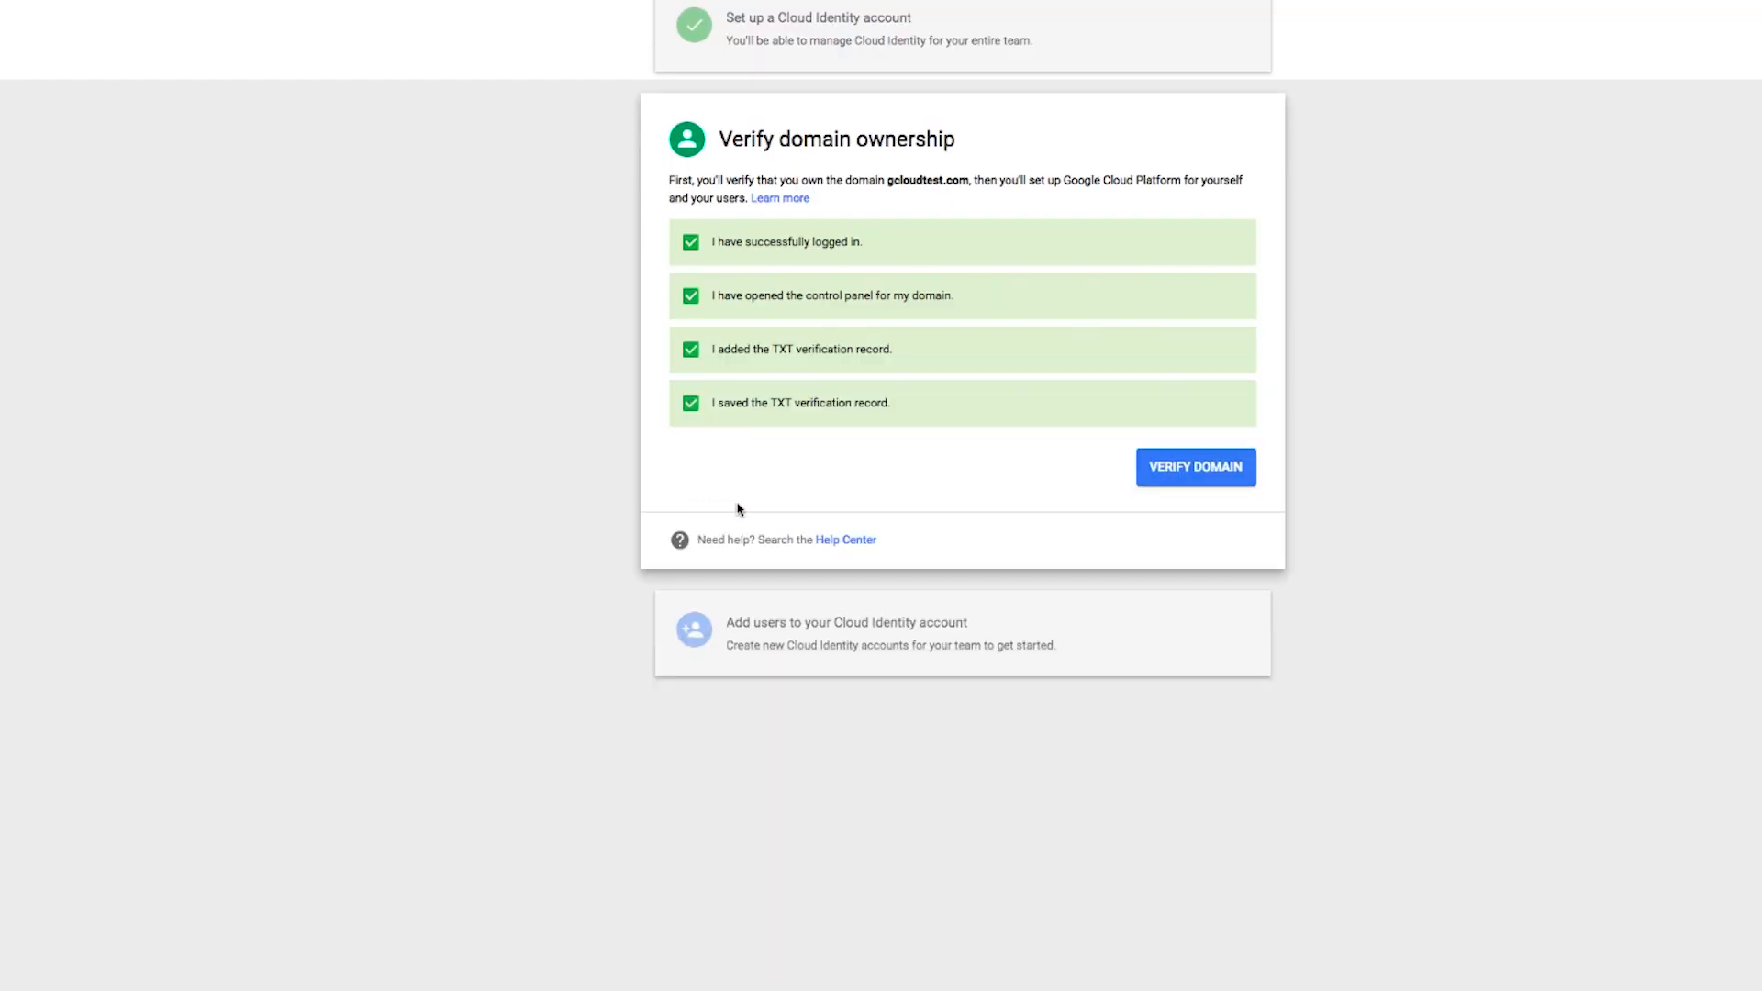
pyautogui.click(1201, 470)
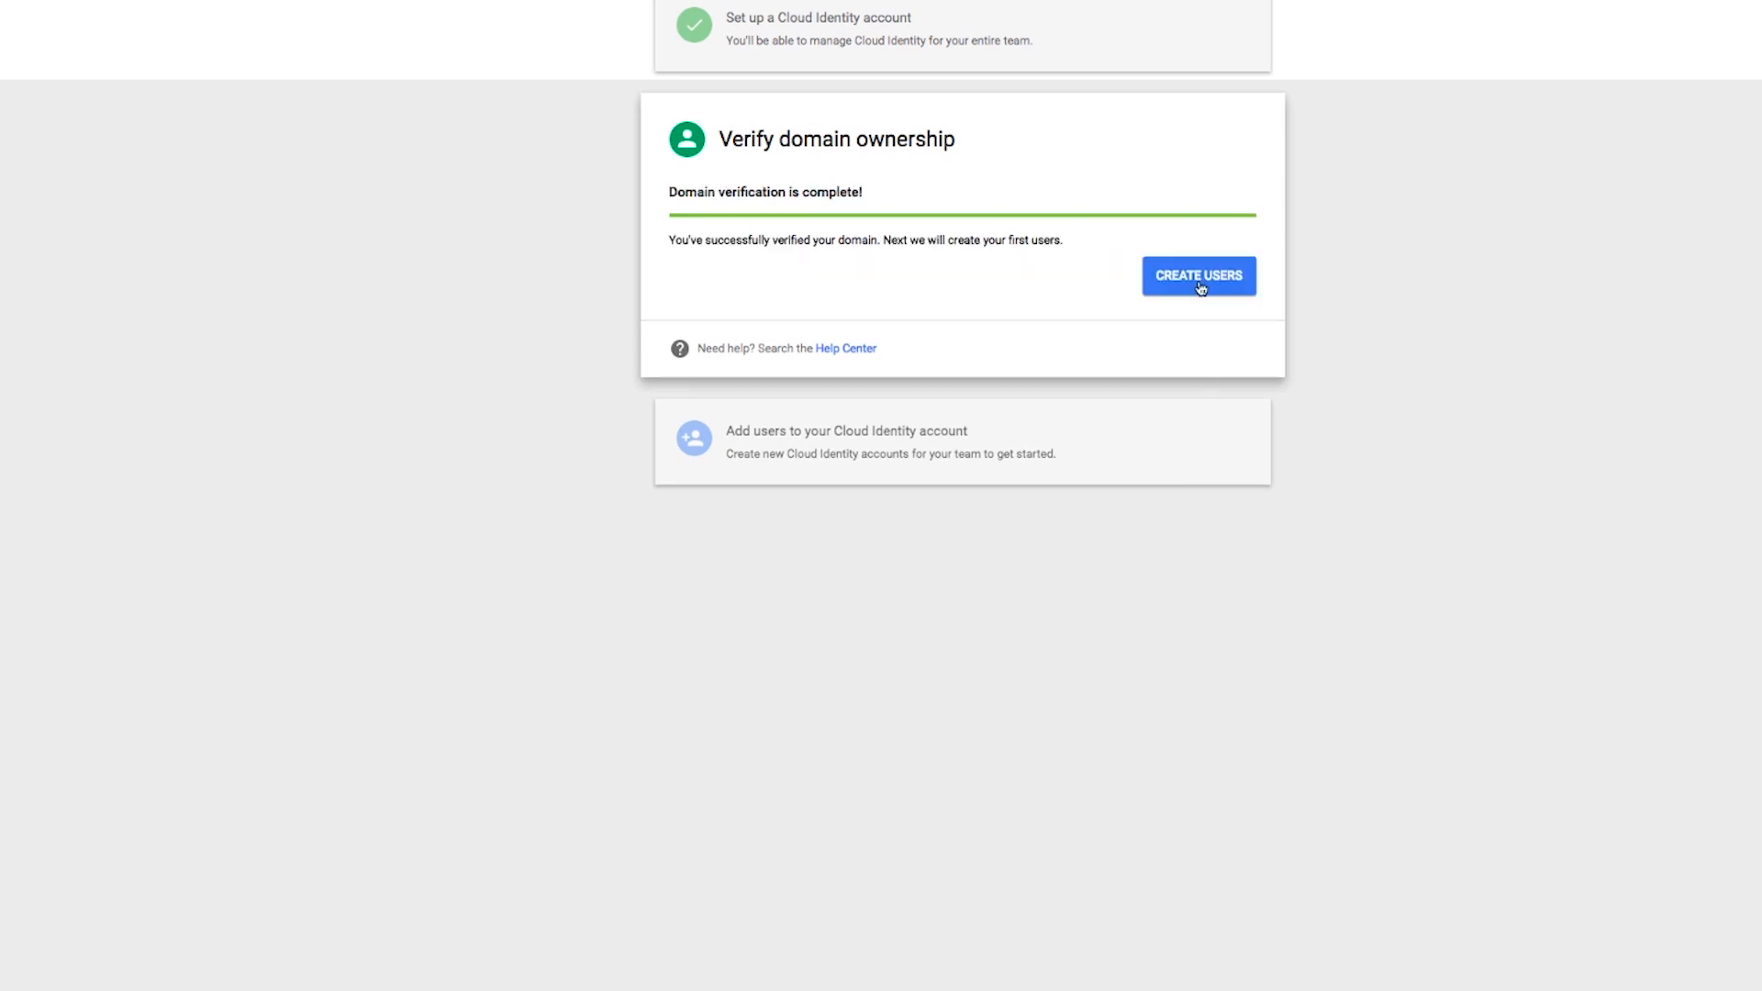
# - Start creating users and add one team user account with the teammate's first name, last name and username
pyautogui.click(1200, 288)
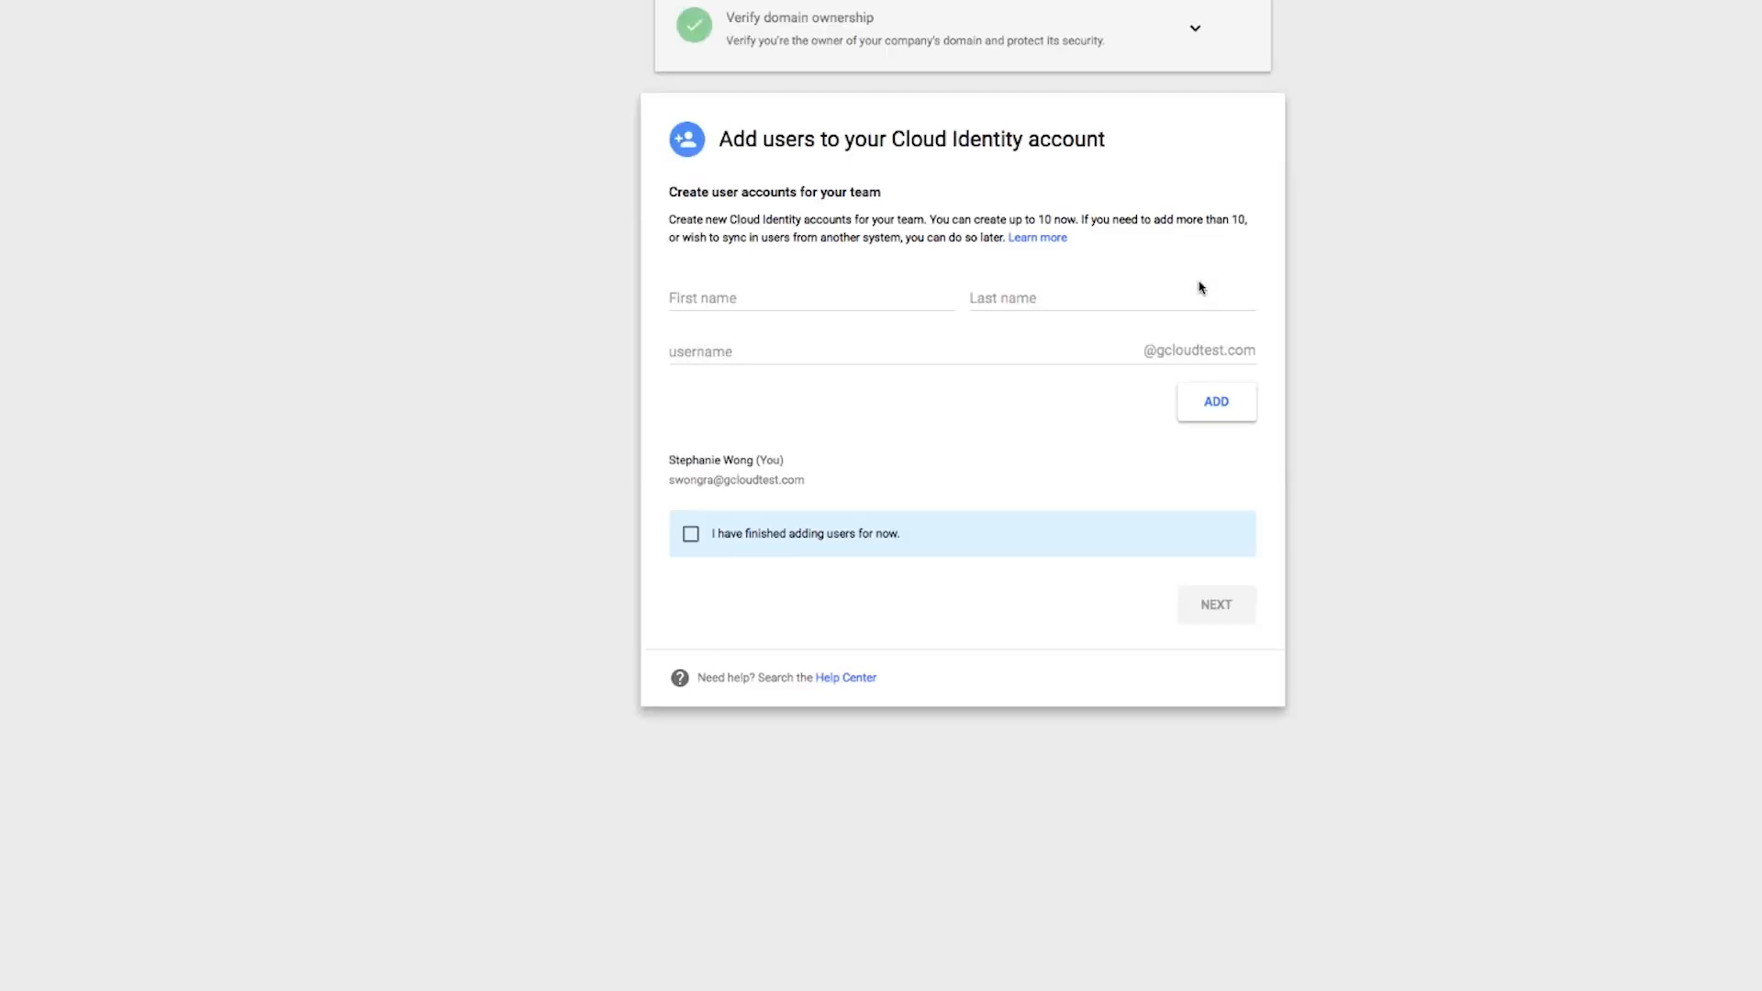
pyautogui.press('Tab')
pyautogui.press('Tab')
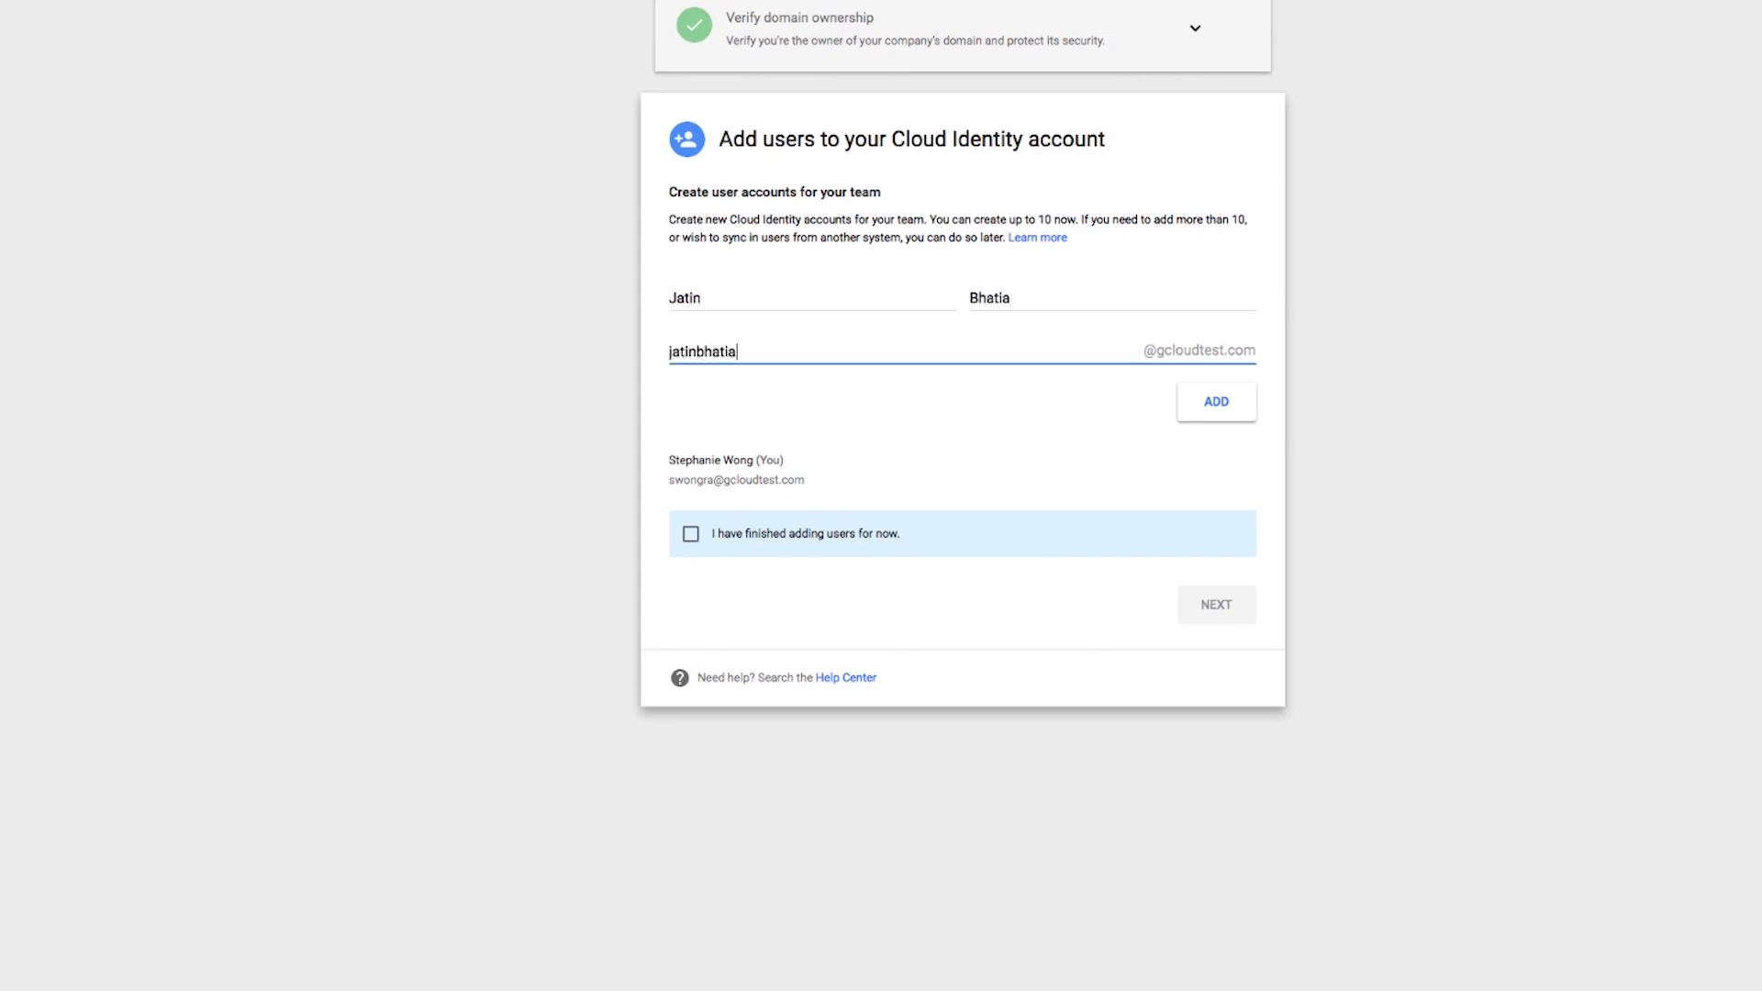
pyautogui.click(1239, 410)
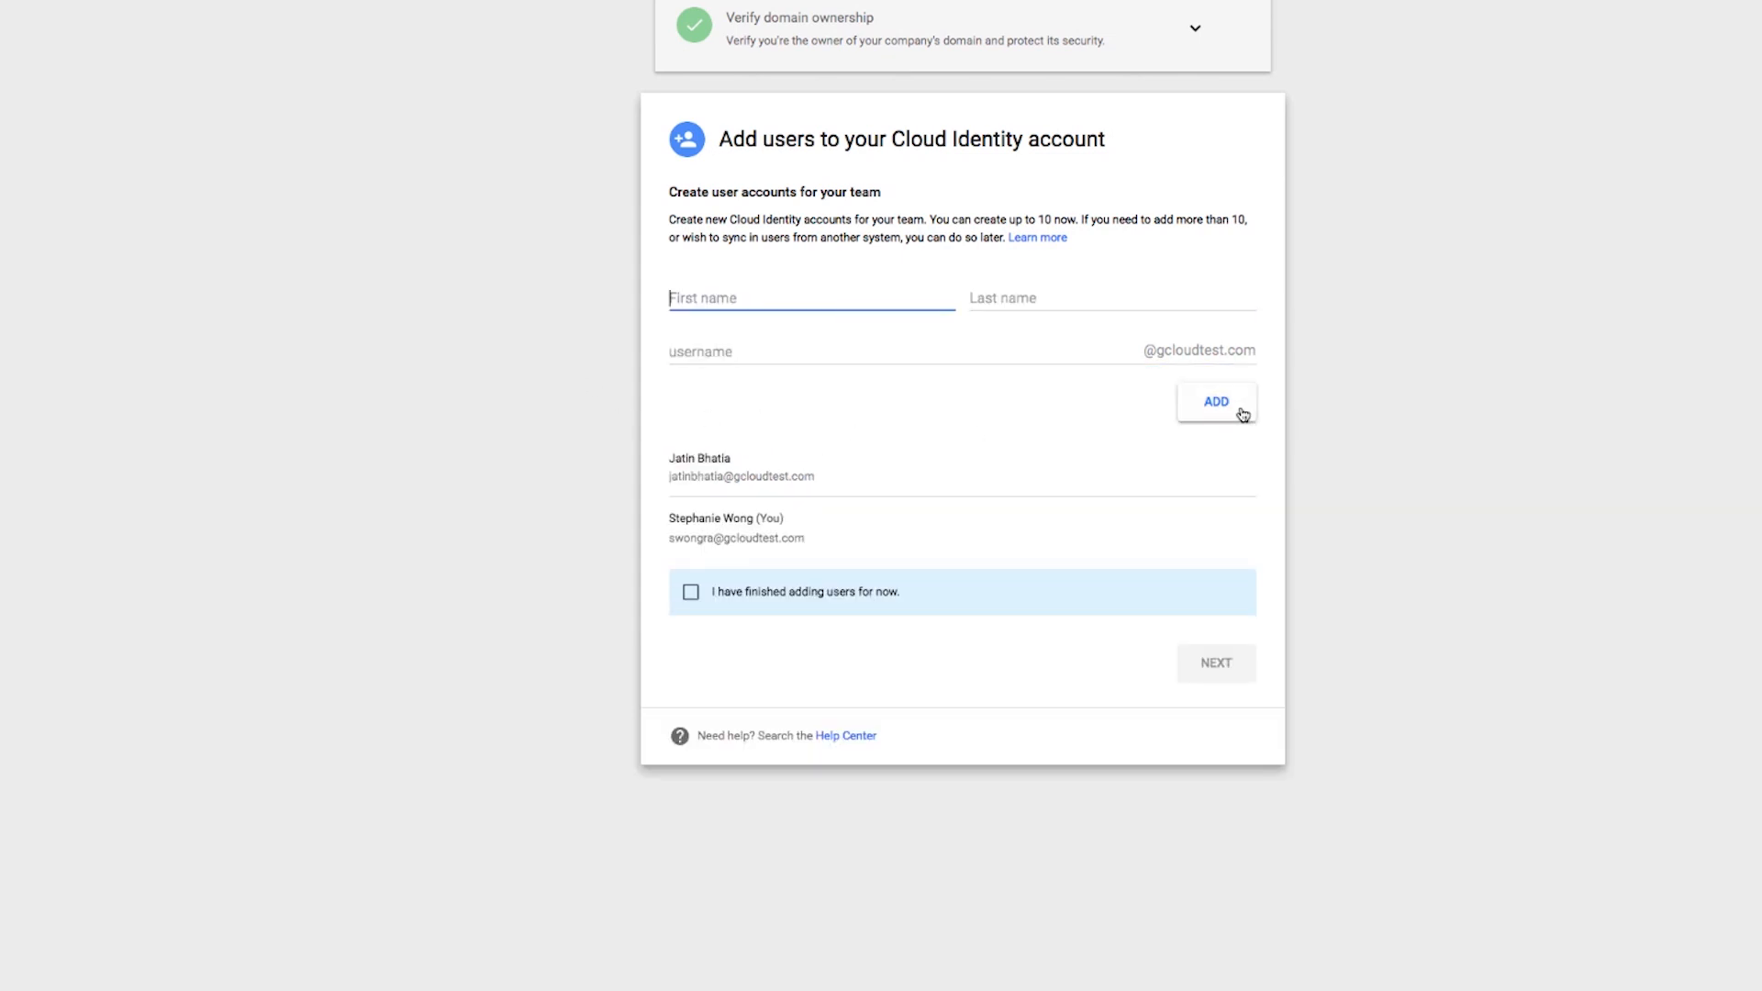
# - Mark user adding as finished and send the new user's login details to the teammate's e-mail address
pyautogui.click(709, 597)
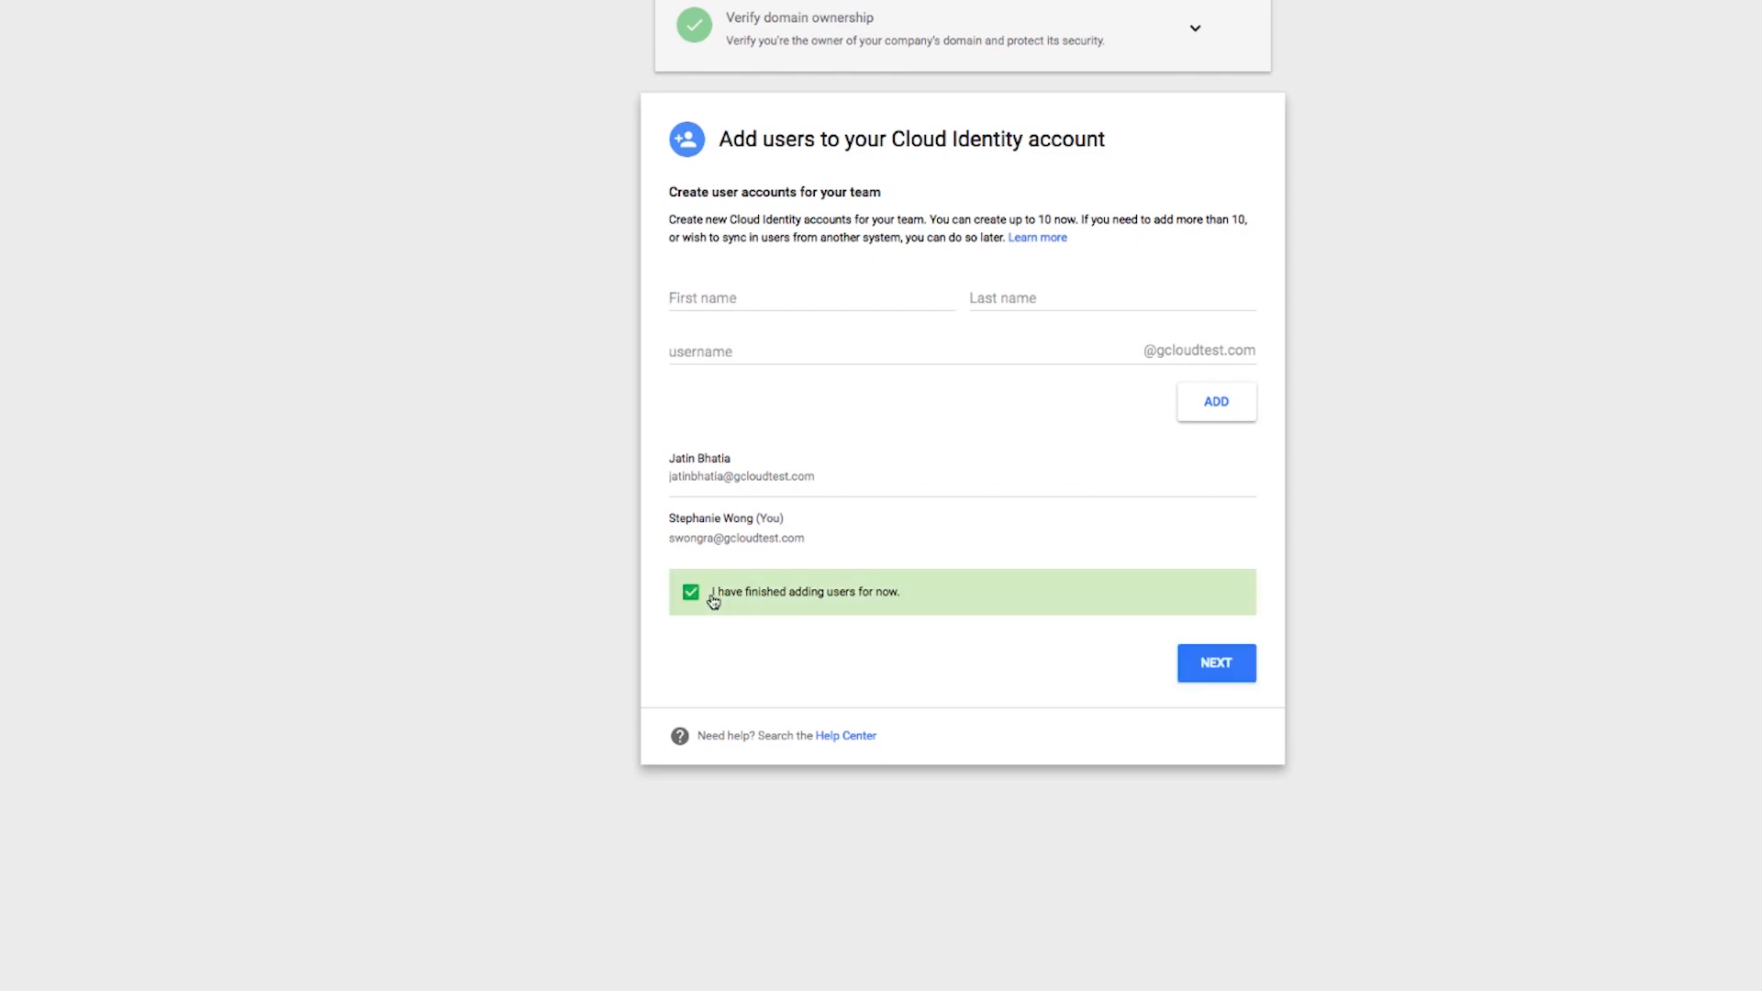
pyautogui.click(1210, 674)
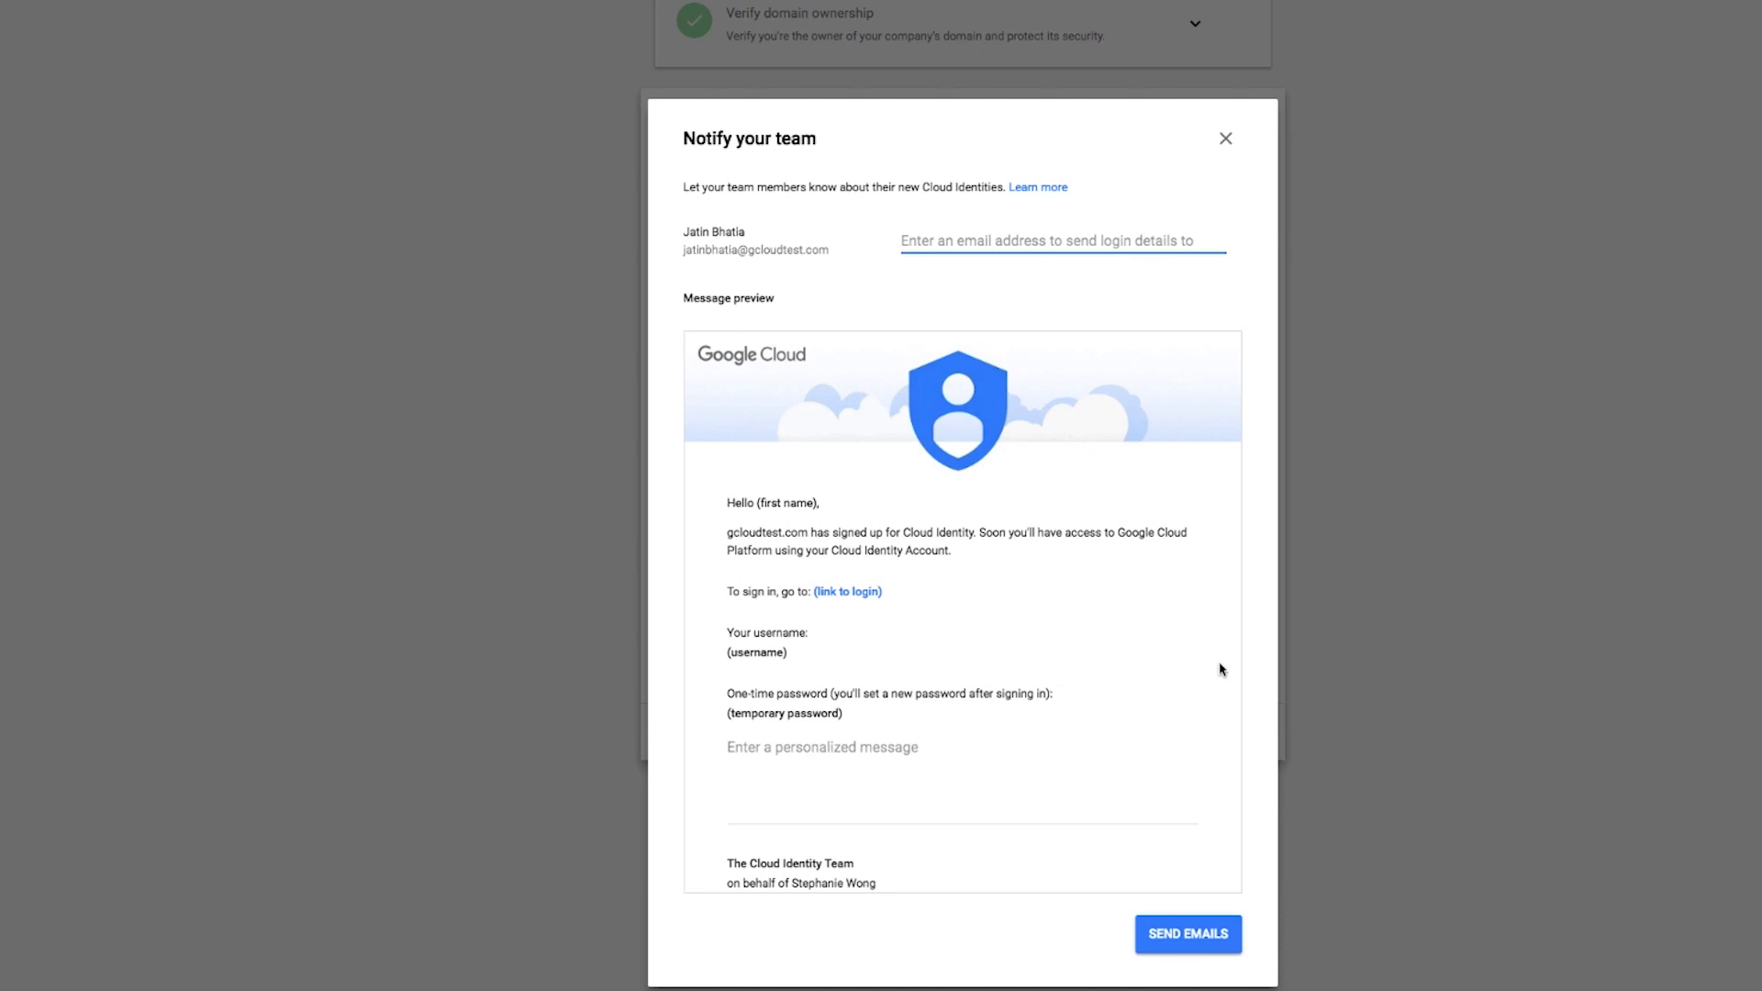
pyautogui.write('[blurred]')
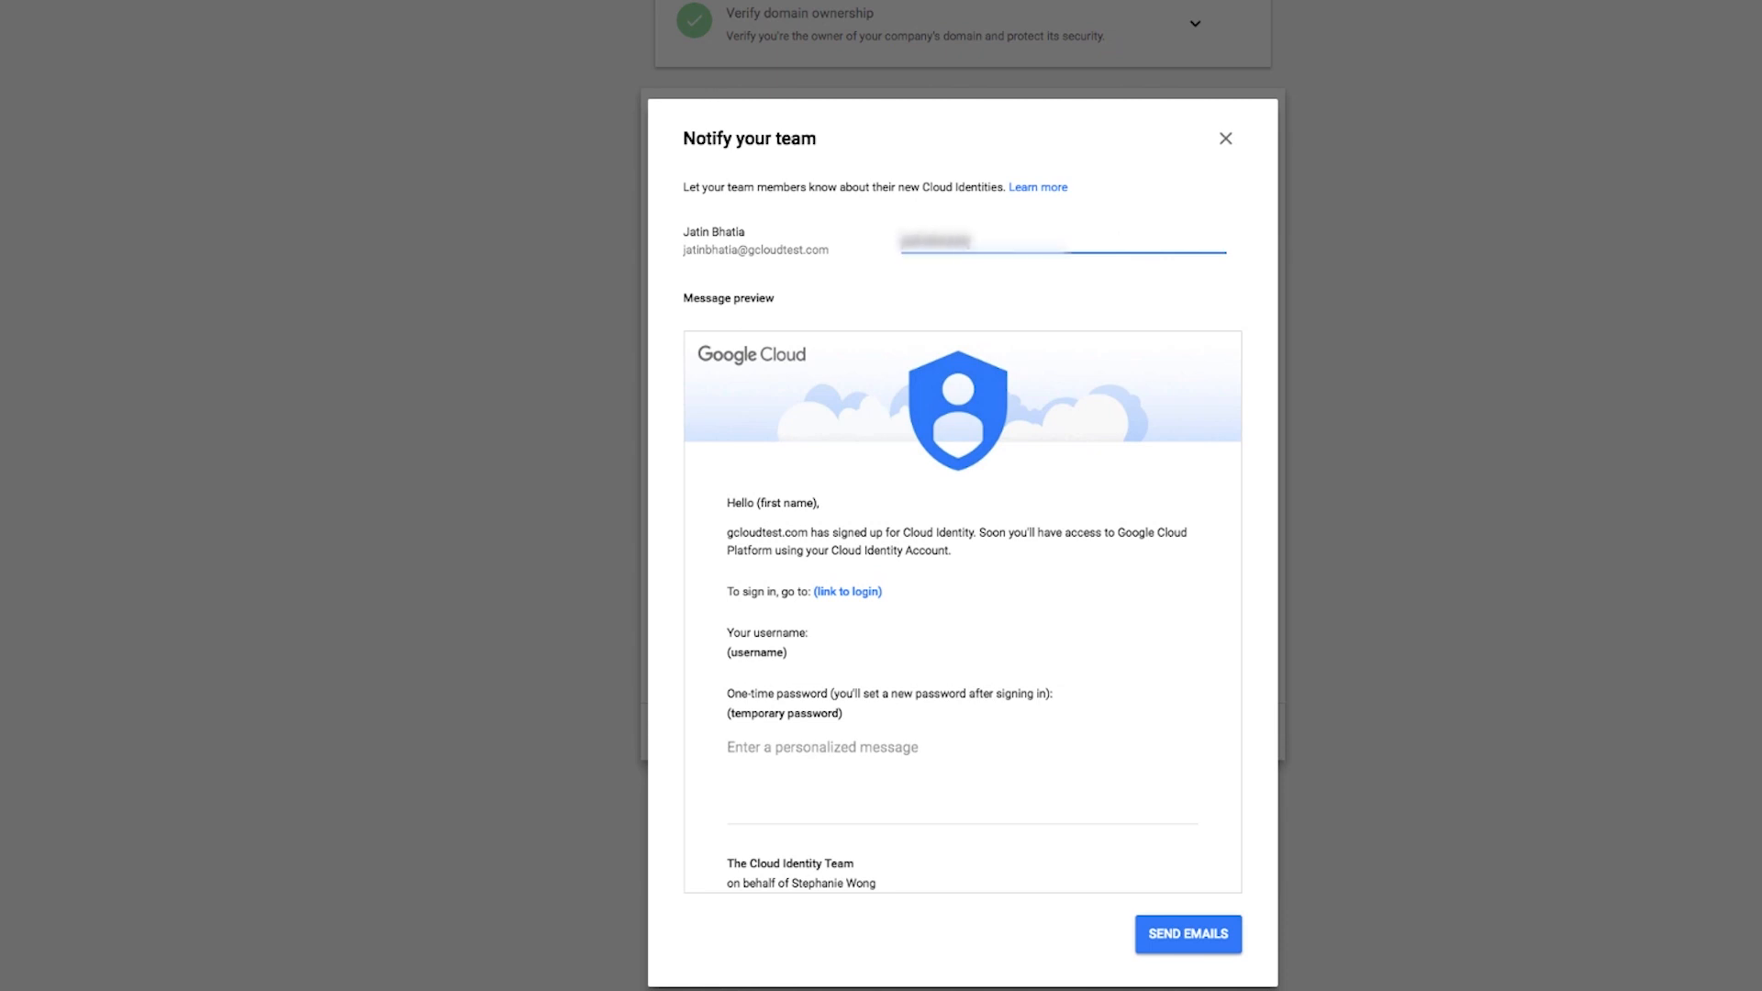
pyautogui.click(1210, 955)
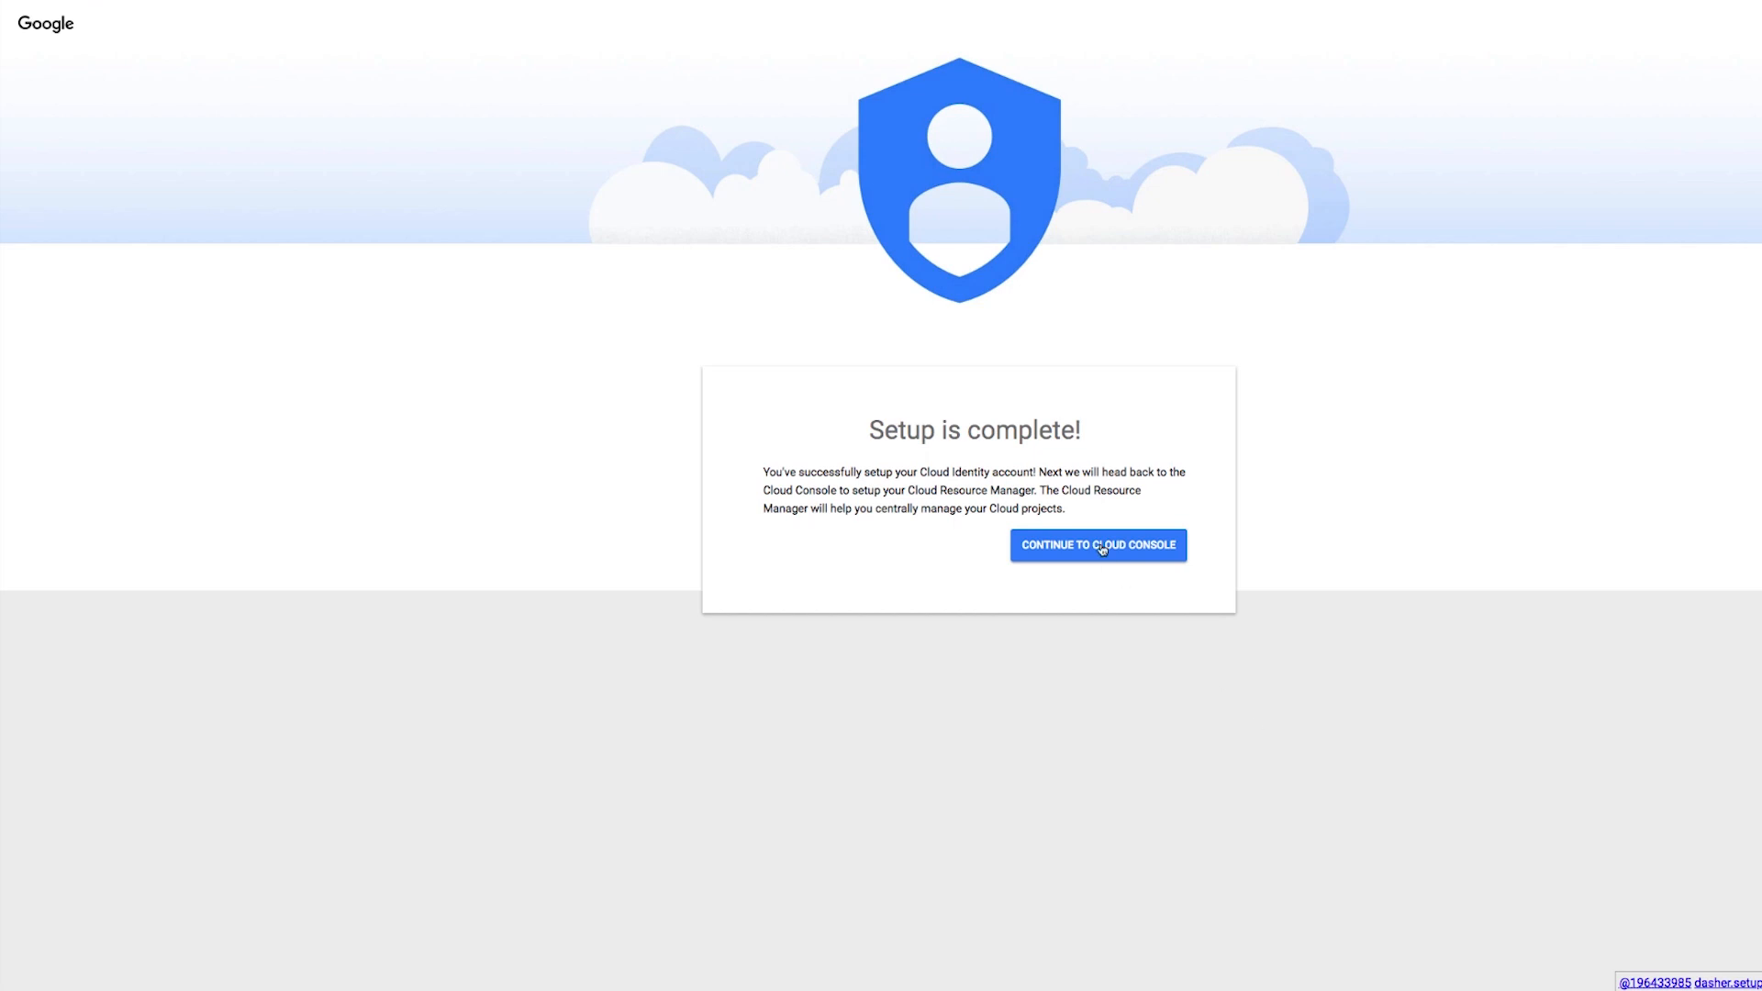
# - Continue to the Cloud Console and accept the updated Terms of Service, opting in to email updates
pyautogui.click(1102, 548)
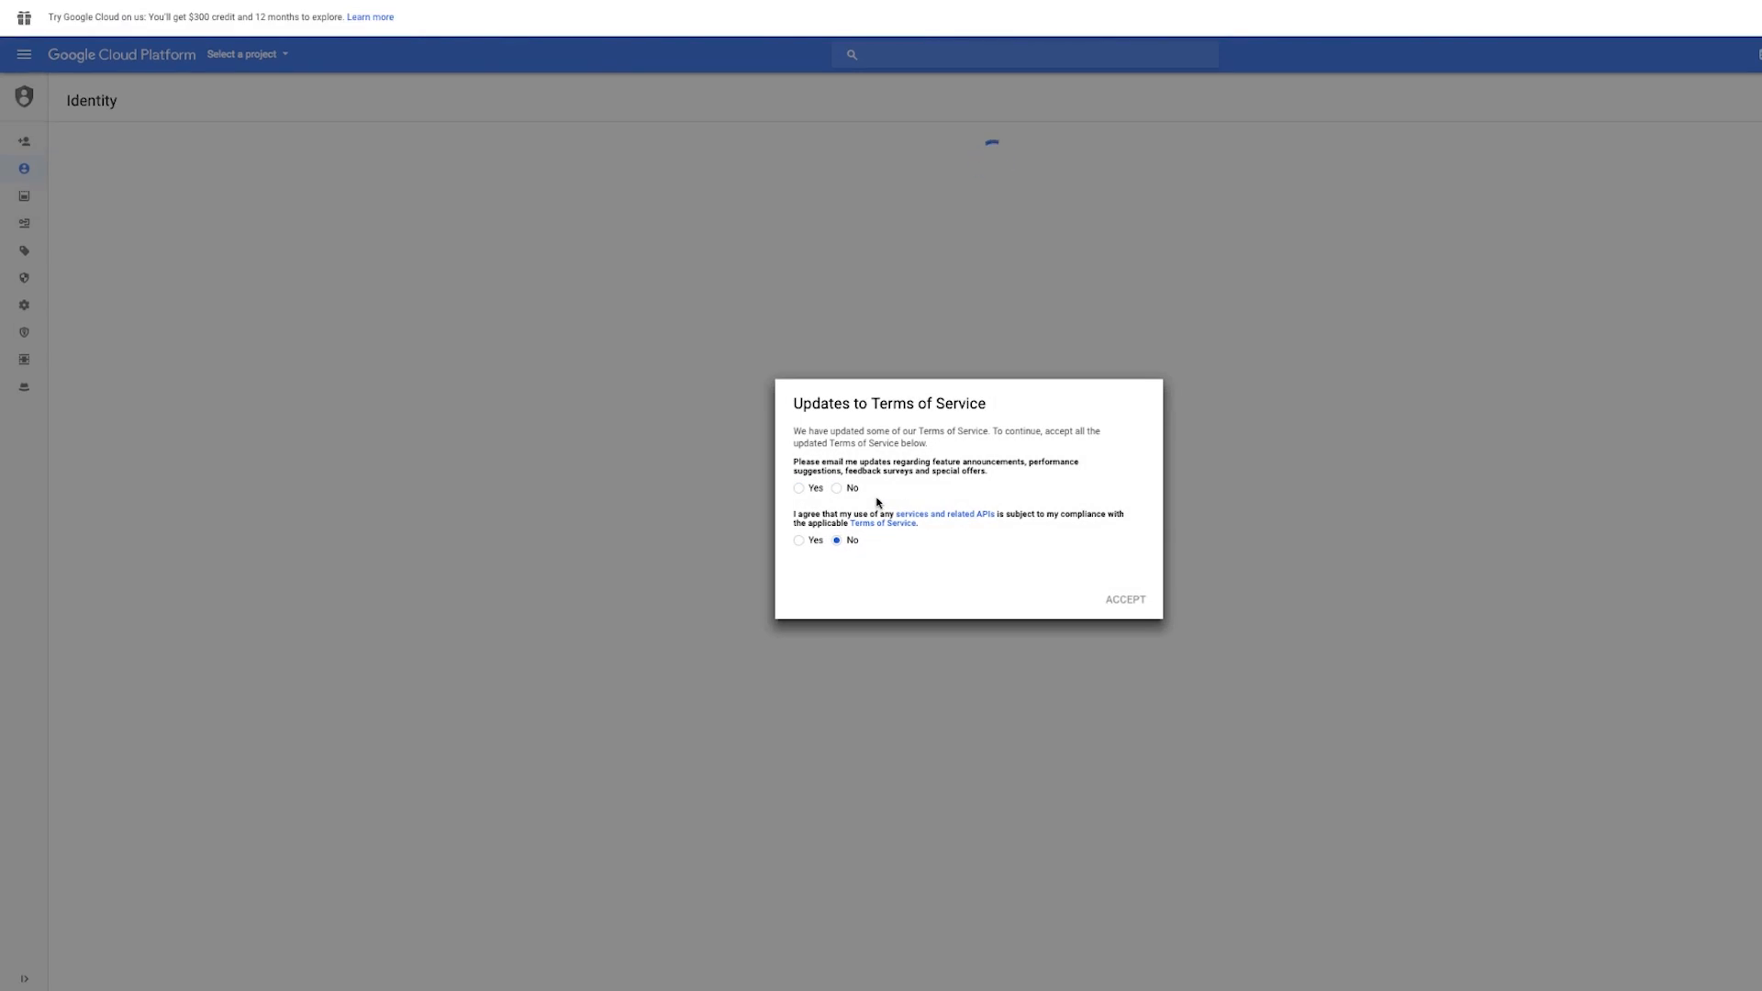
pyautogui.click(811, 489)
pyautogui.click(799, 540)
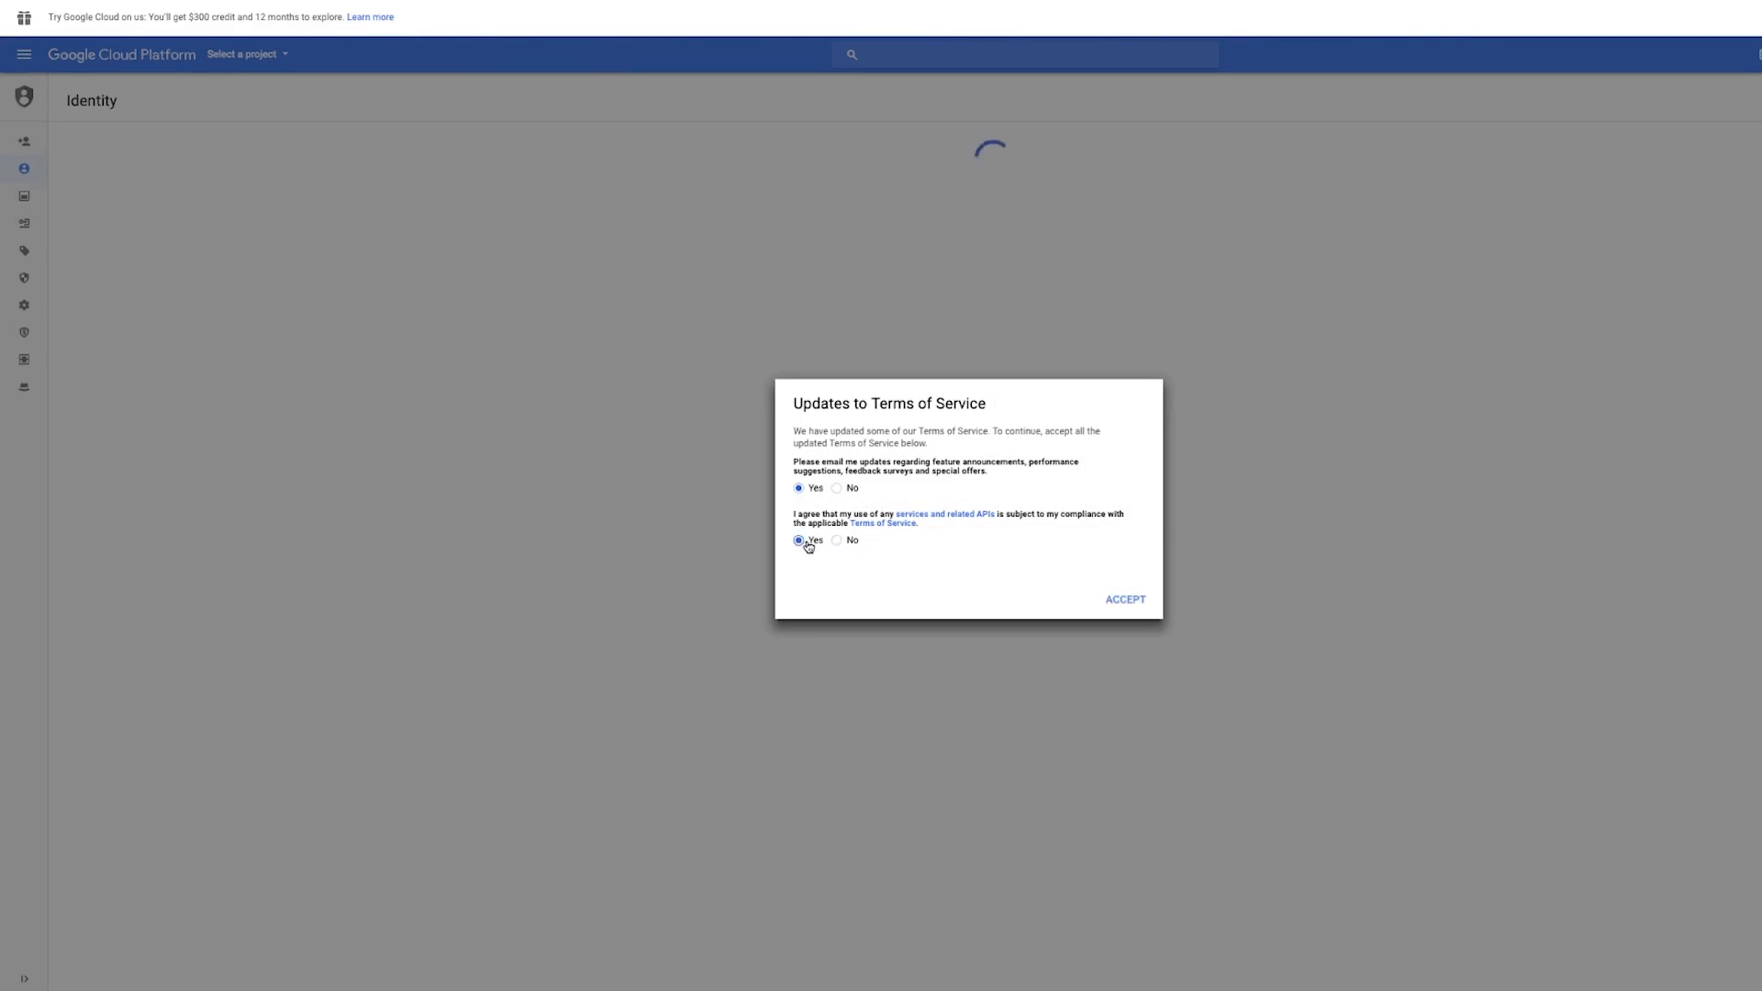
pyautogui.click(1127, 601)
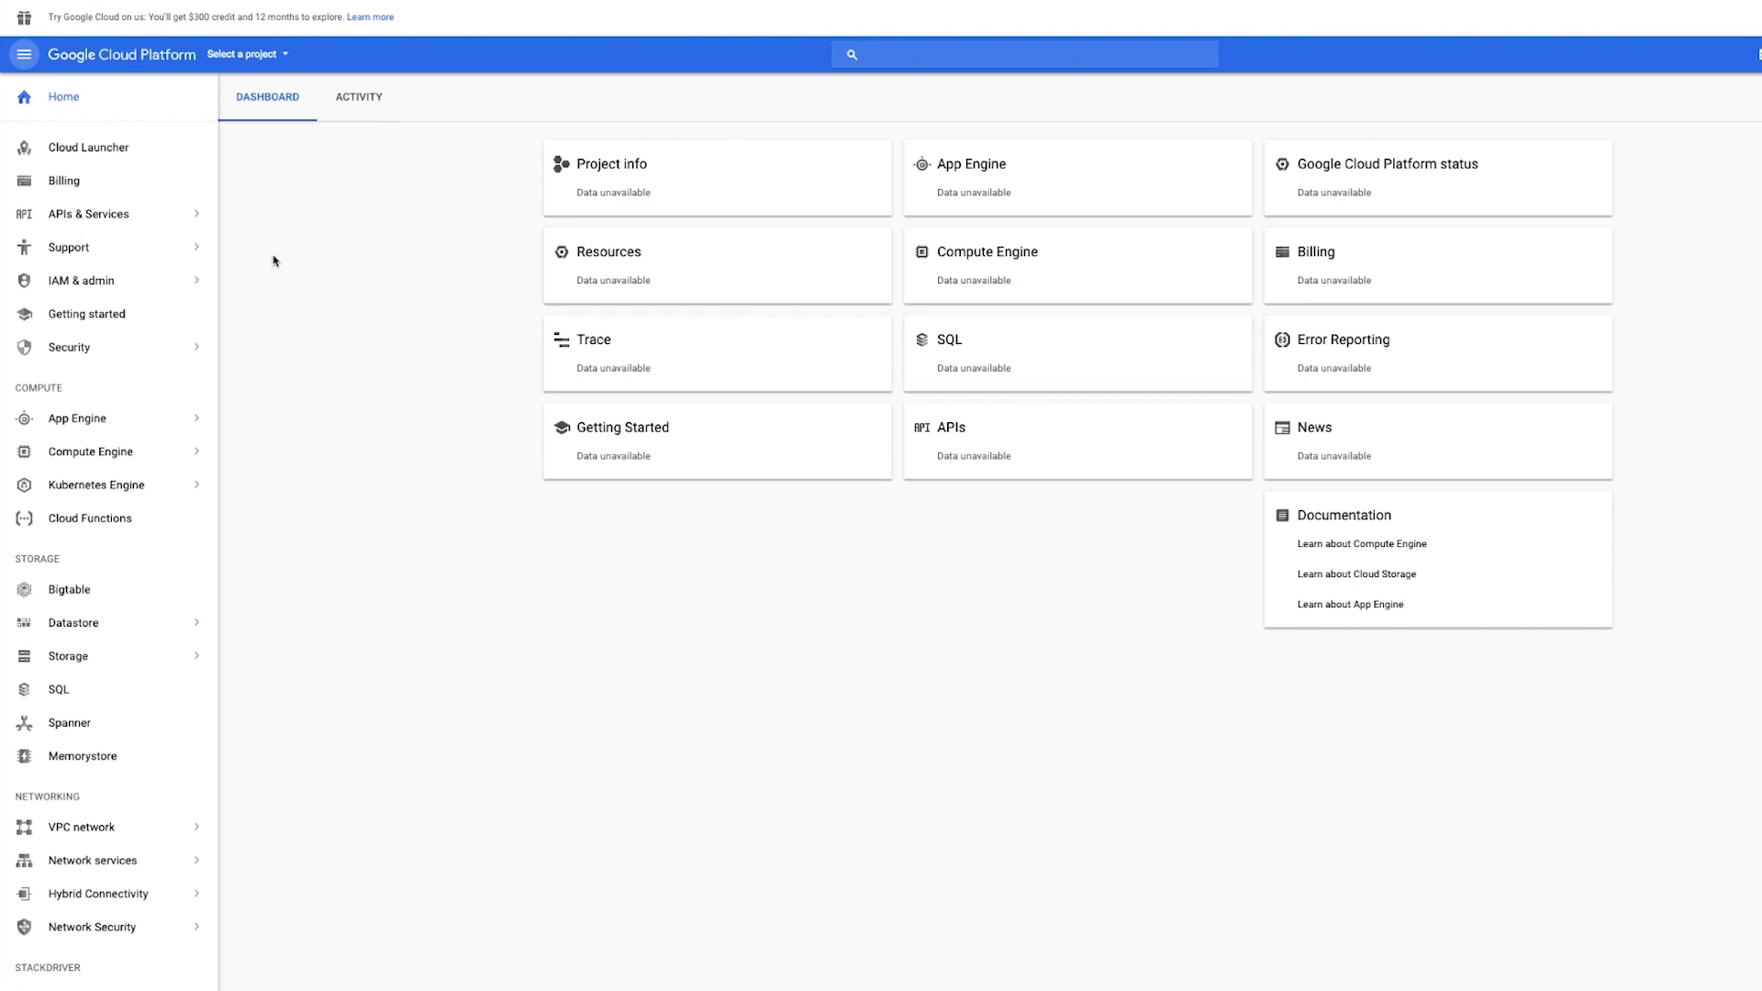
# - Switch the resource selector to the gcloudtest.com organization and open it
pyautogui.click(243, 55)
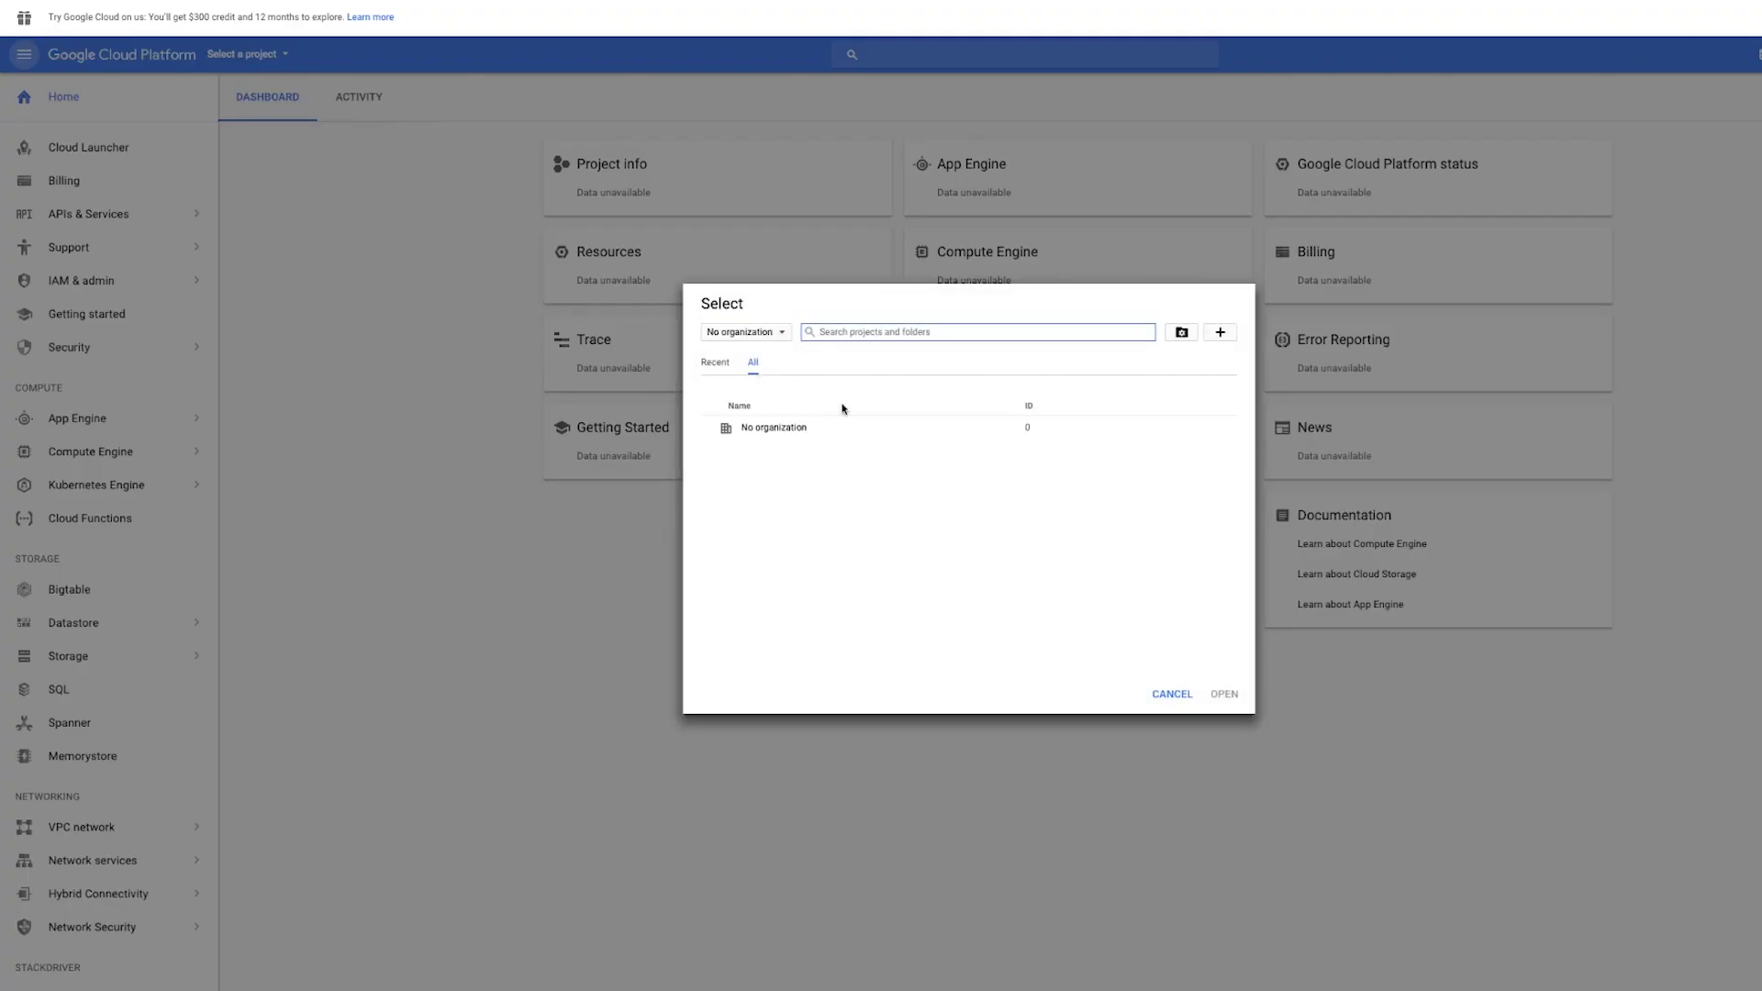
pyautogui.click(773, 337)
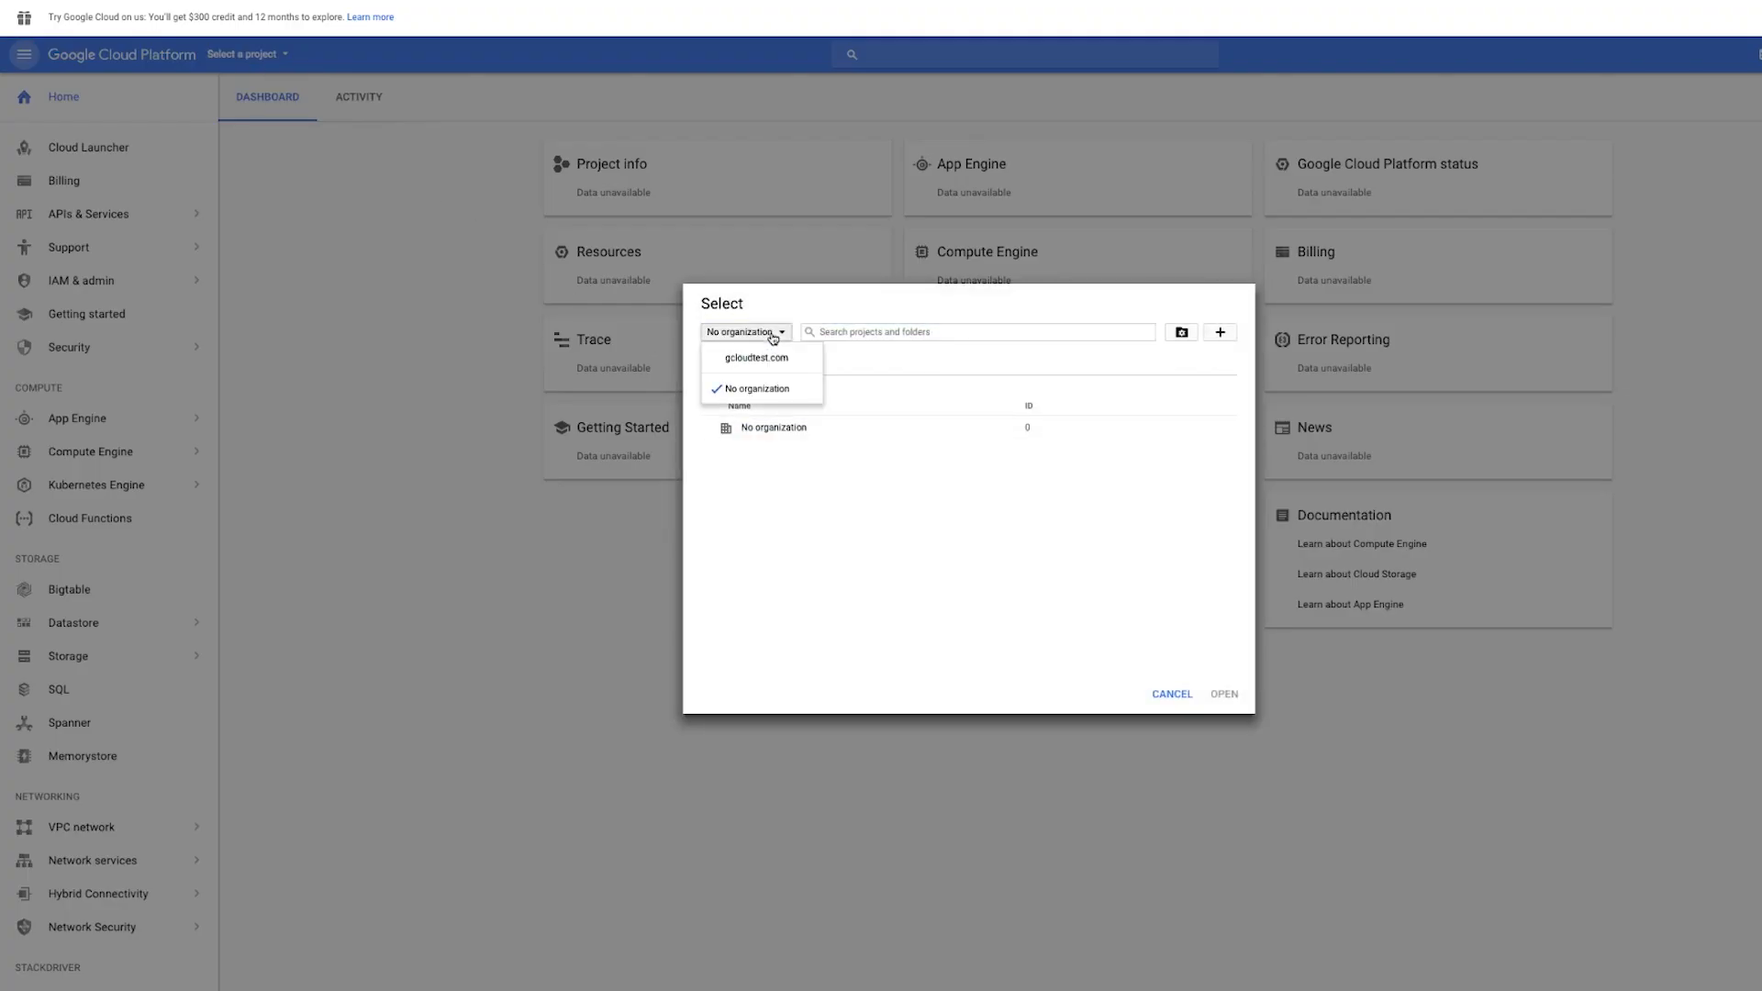
pyautogui.click(763, 364)
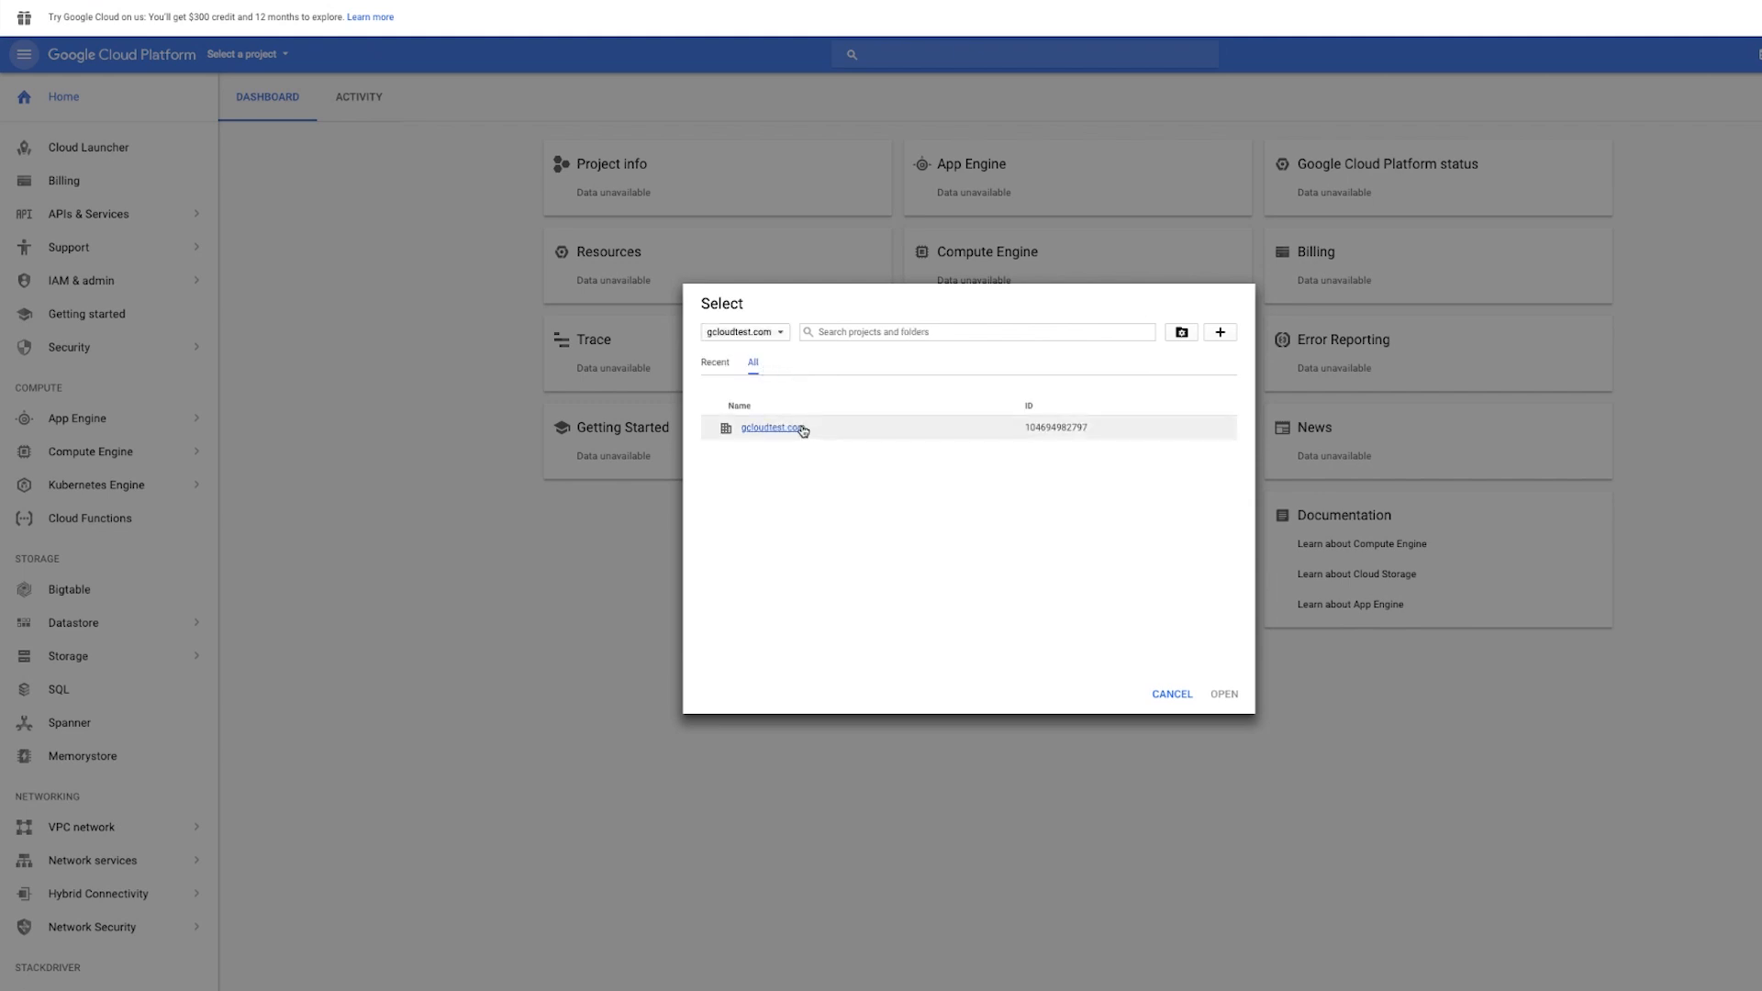
pyautogui.click(800, 429)
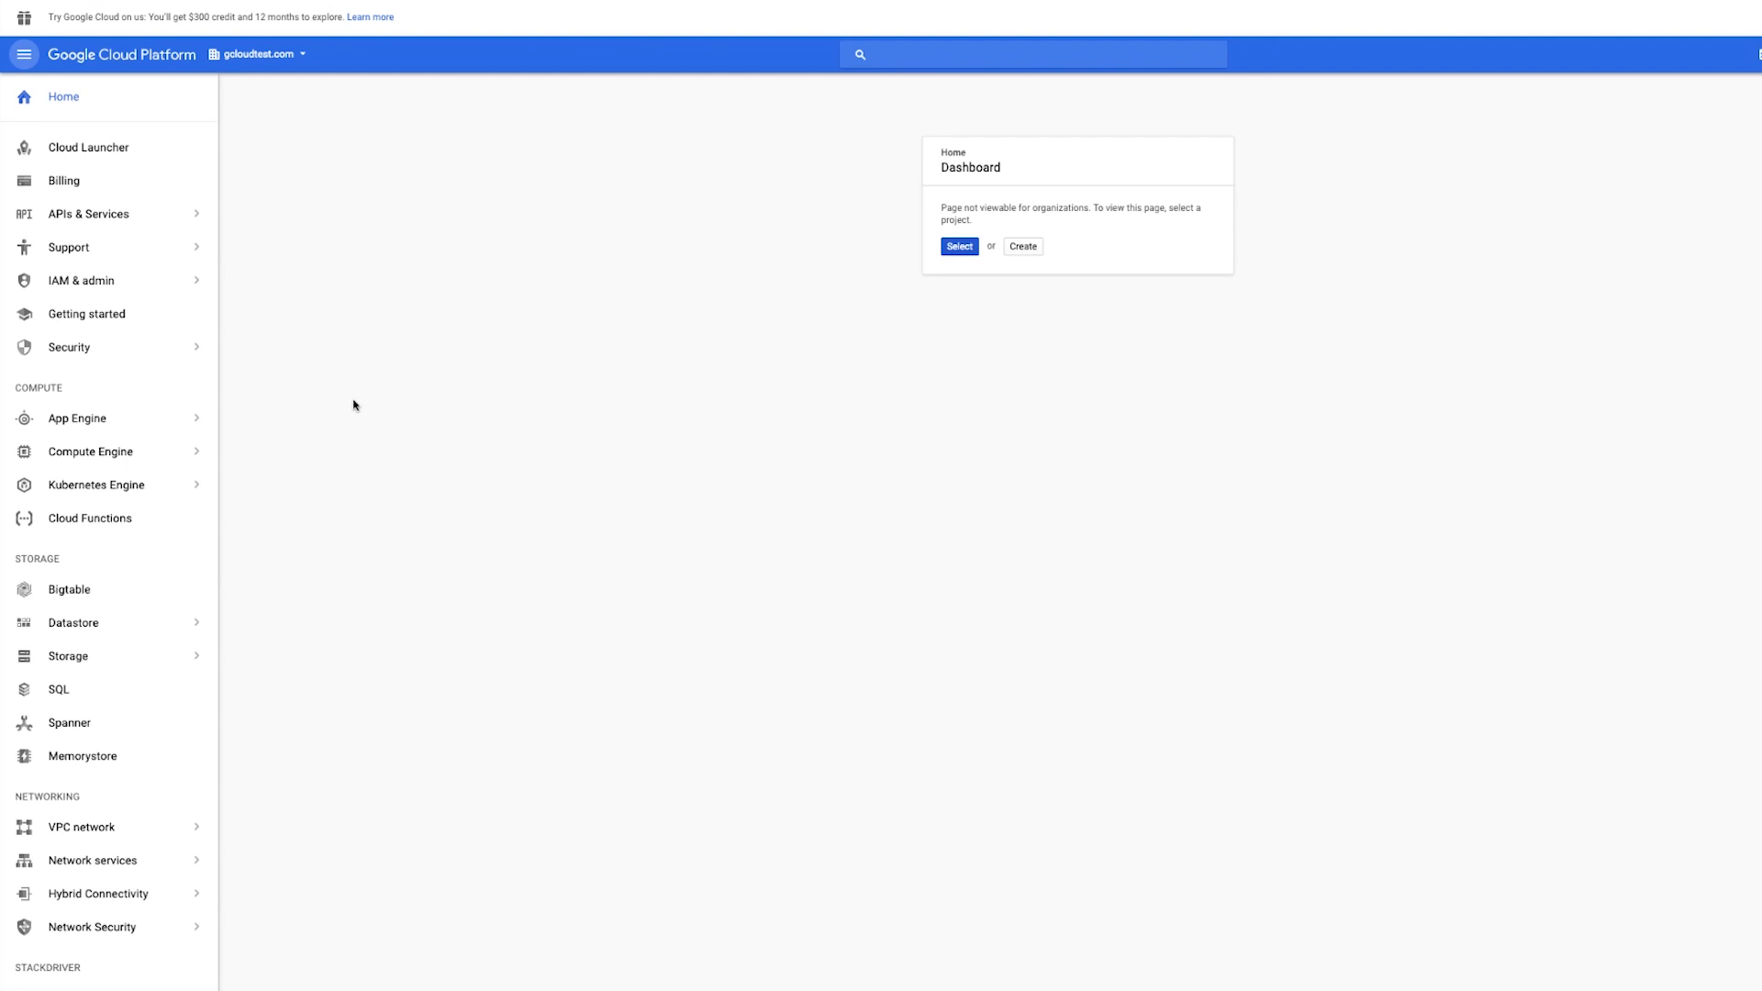
# - In IAM for the gcloudtest.com organization, grant your own account the Organization Policy Administrator role and save
pyautogui.click(161, 290)
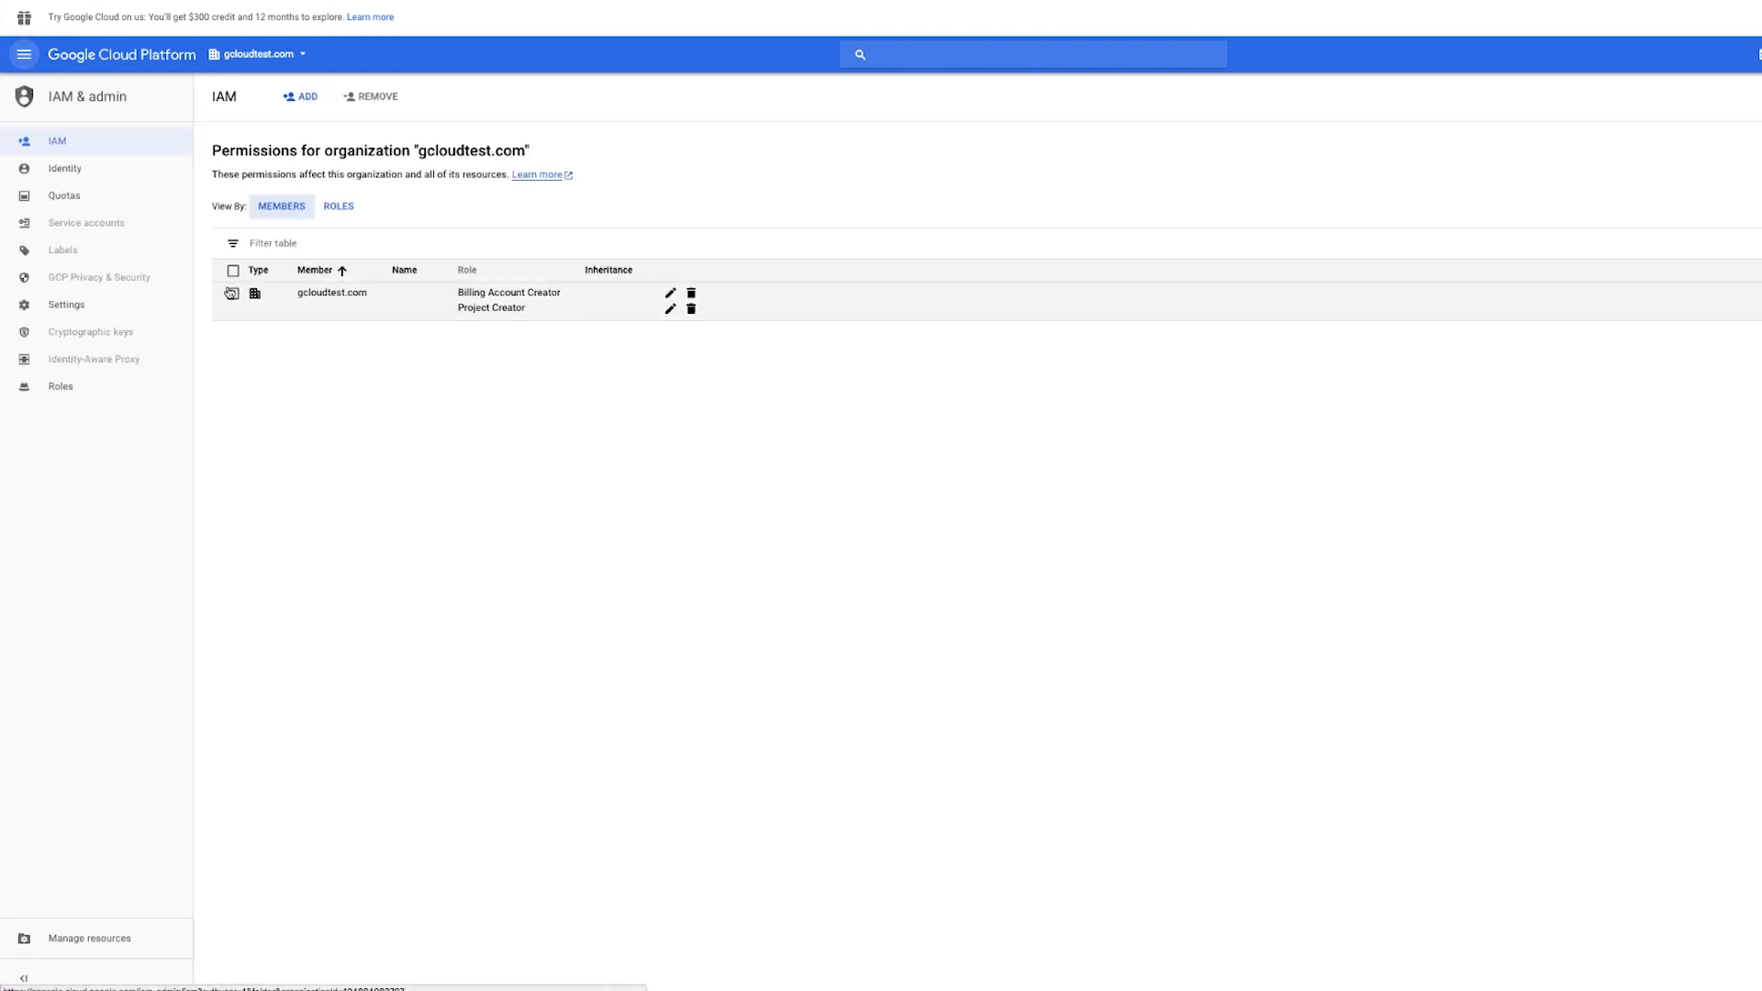
pyautogui.moveTo(298, 300); pyautogui.dragTo(547, 331)
pyautogui.click(457, 401)
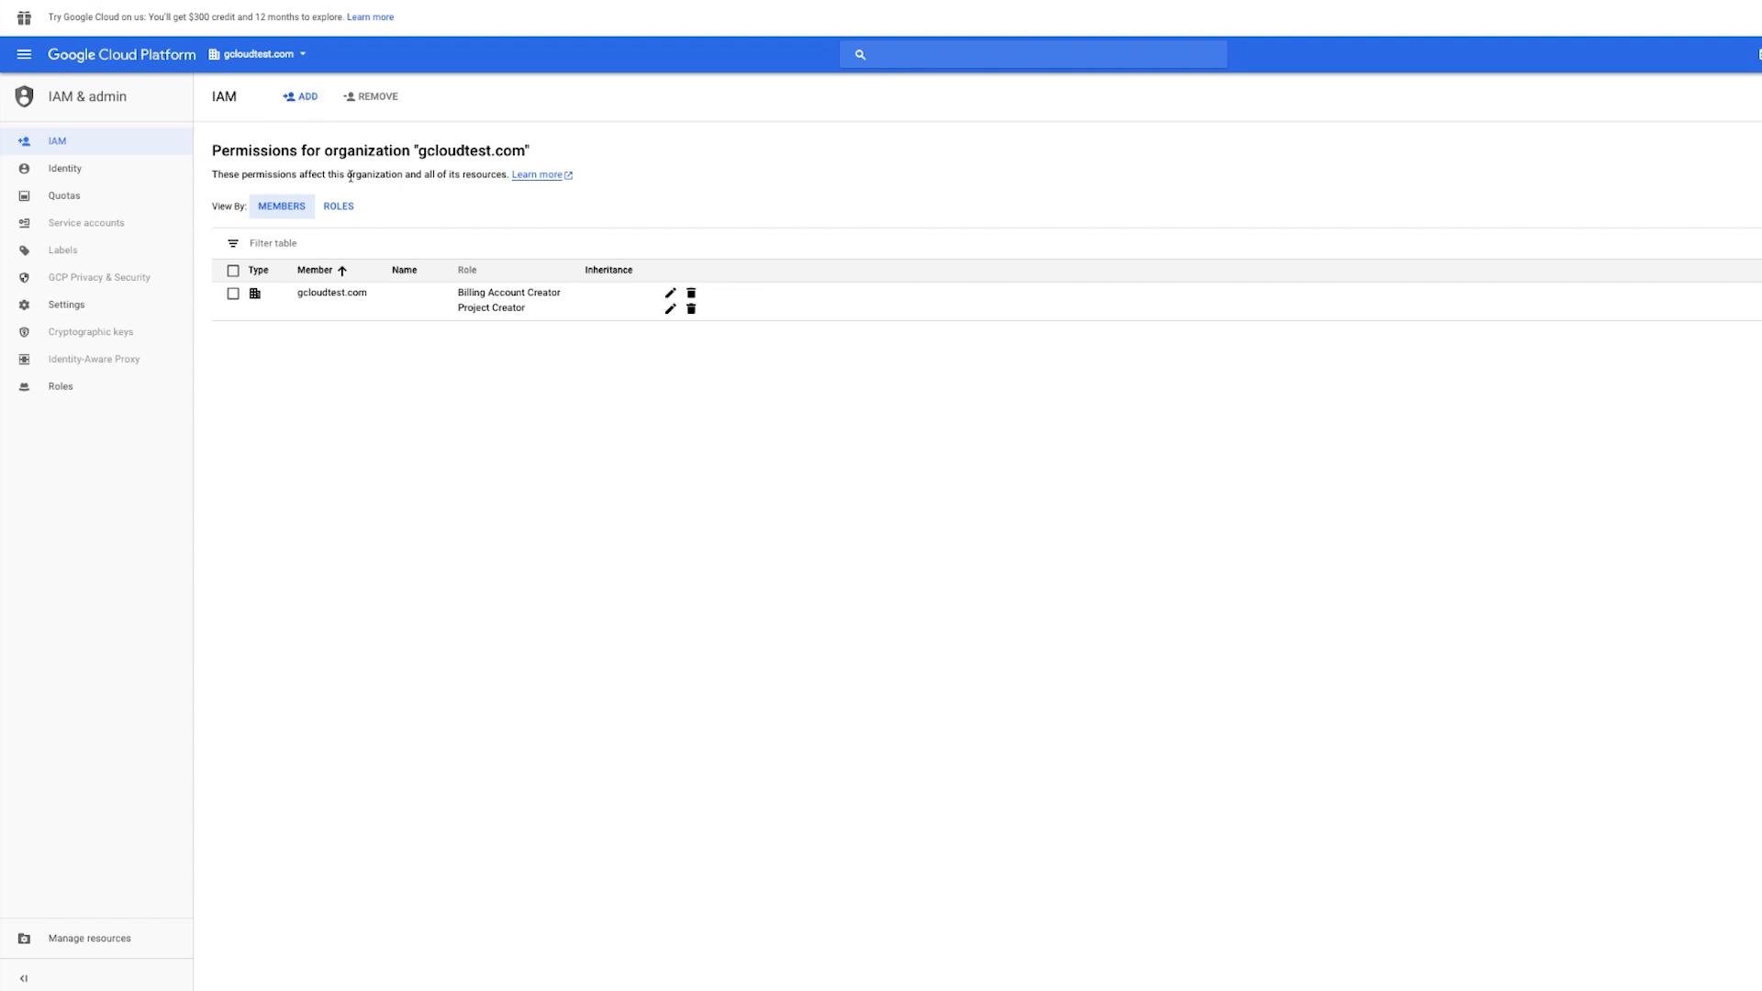
pyautogui.click(309, 100)
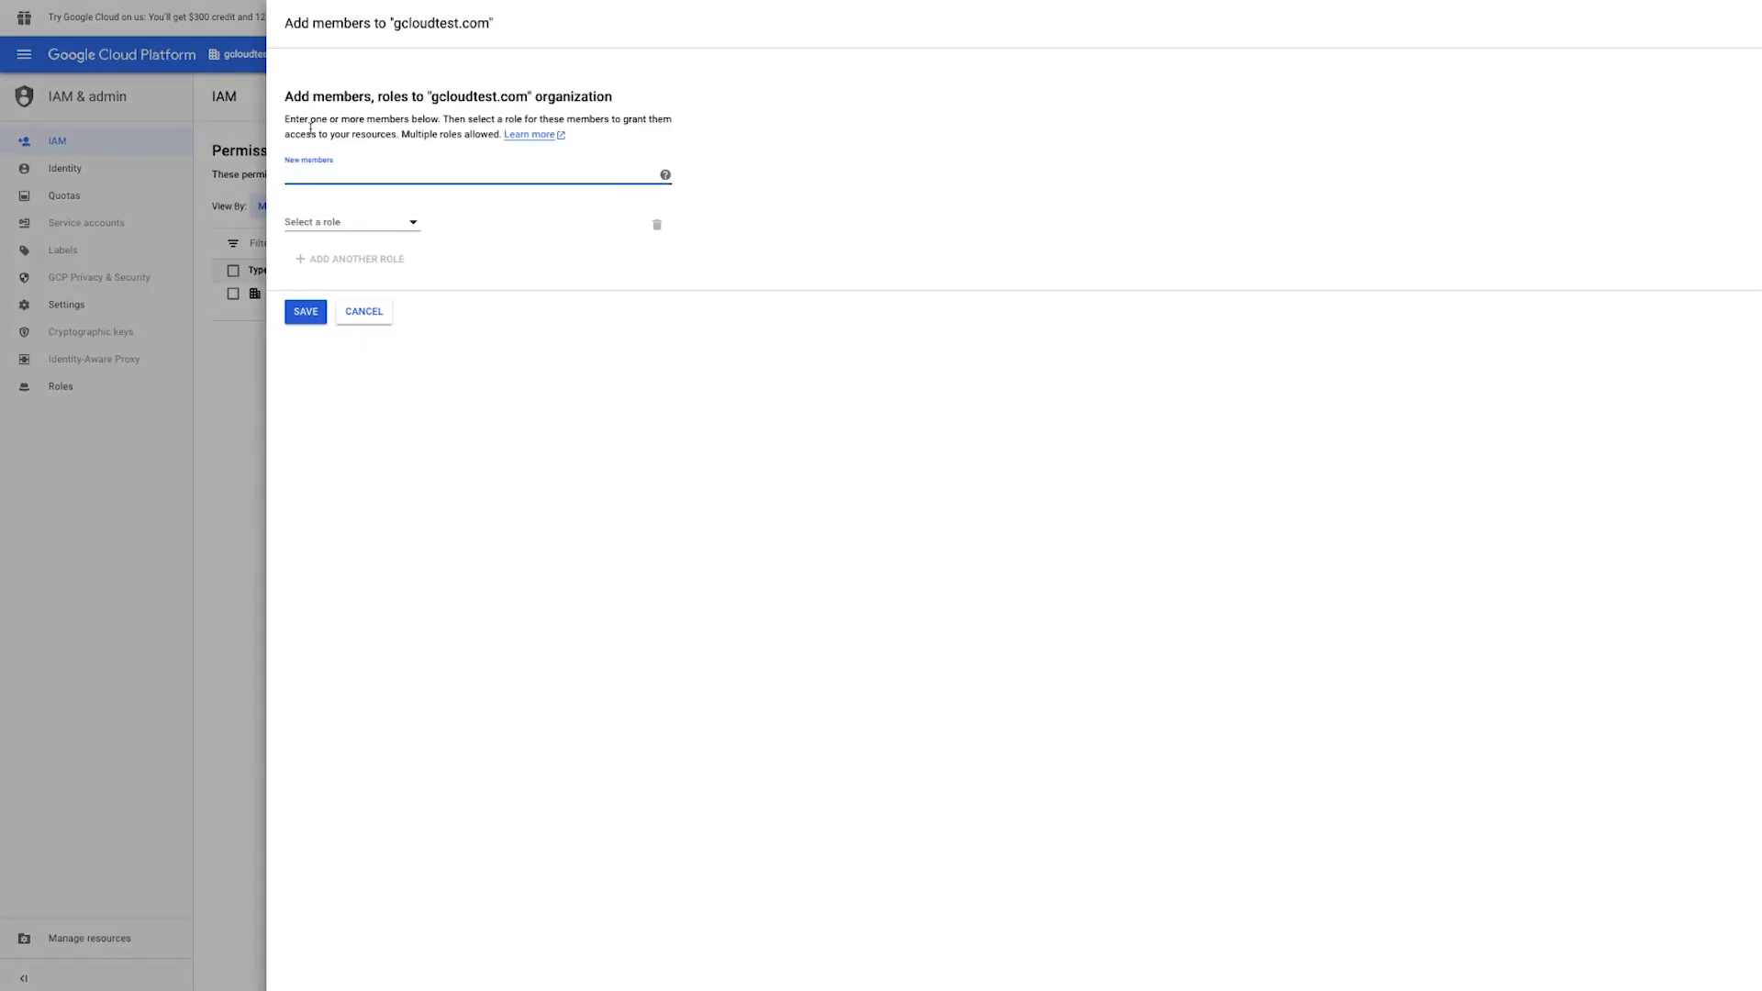
pyautogui.write('swongra')
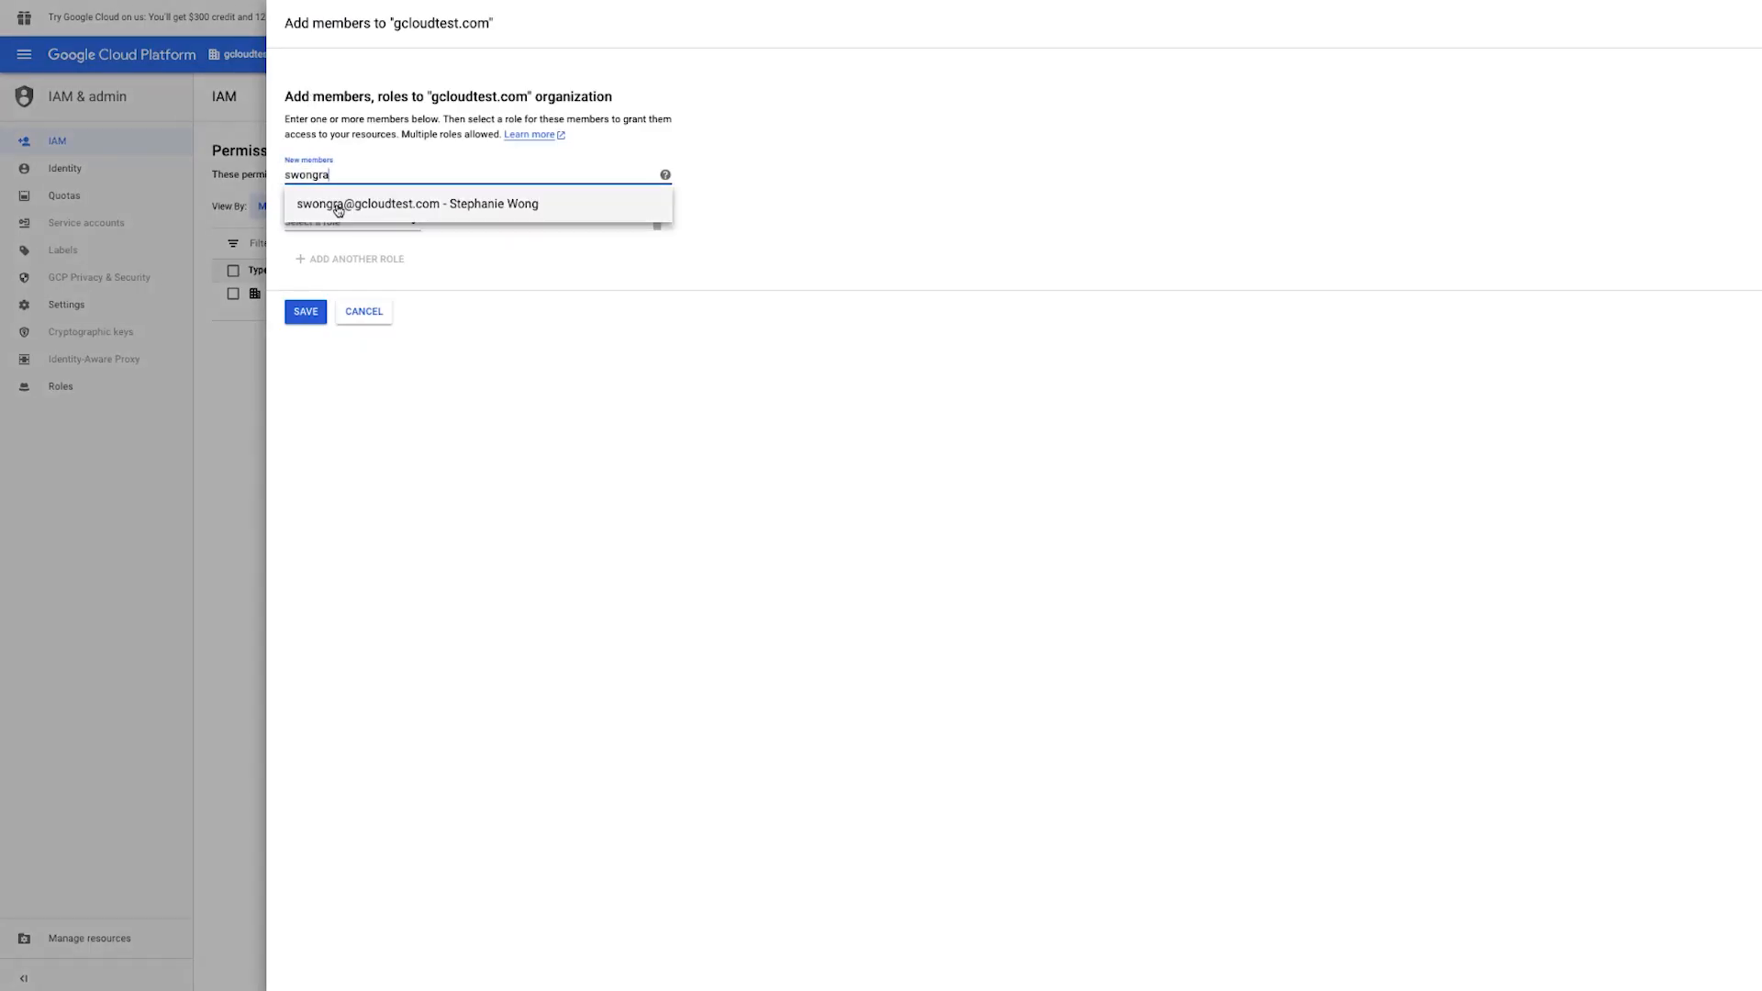
pyautogui.click(336, 204)
pyautogui.click(328, 222)
pyautogui.scroll(-7, 346, 381)
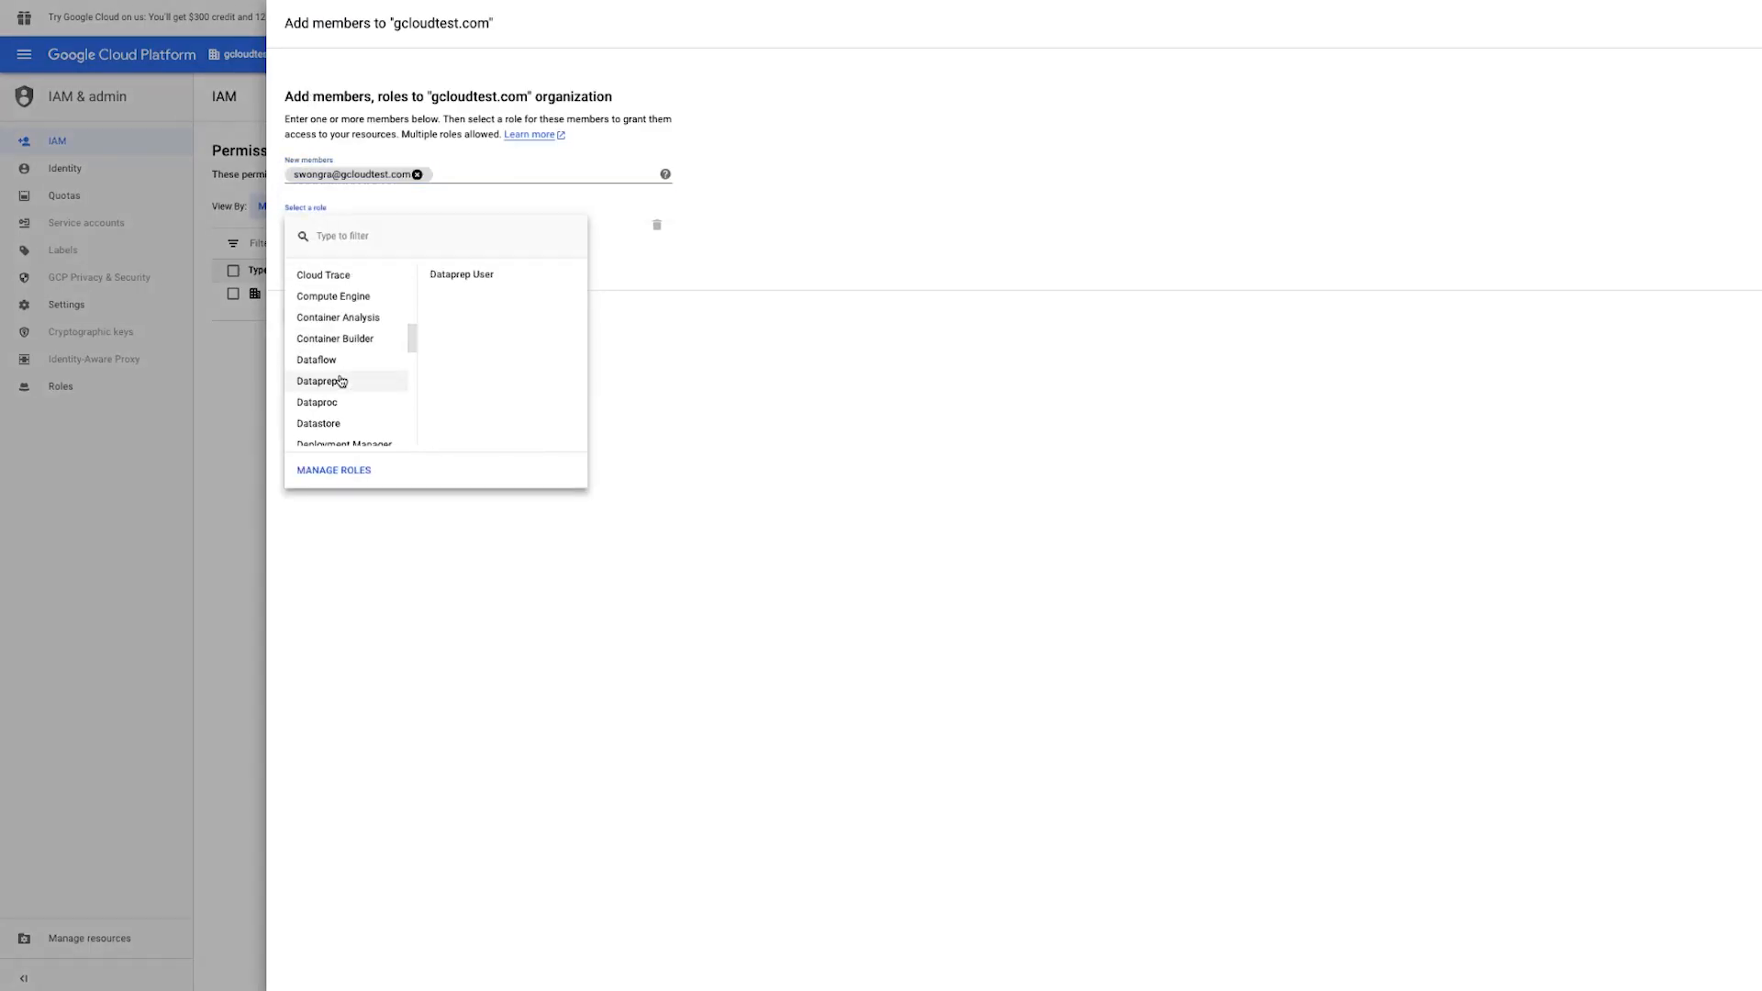
pyautogui.scroll(-2, 340, 382)
pyautogui.scroll(3, 342, 403)
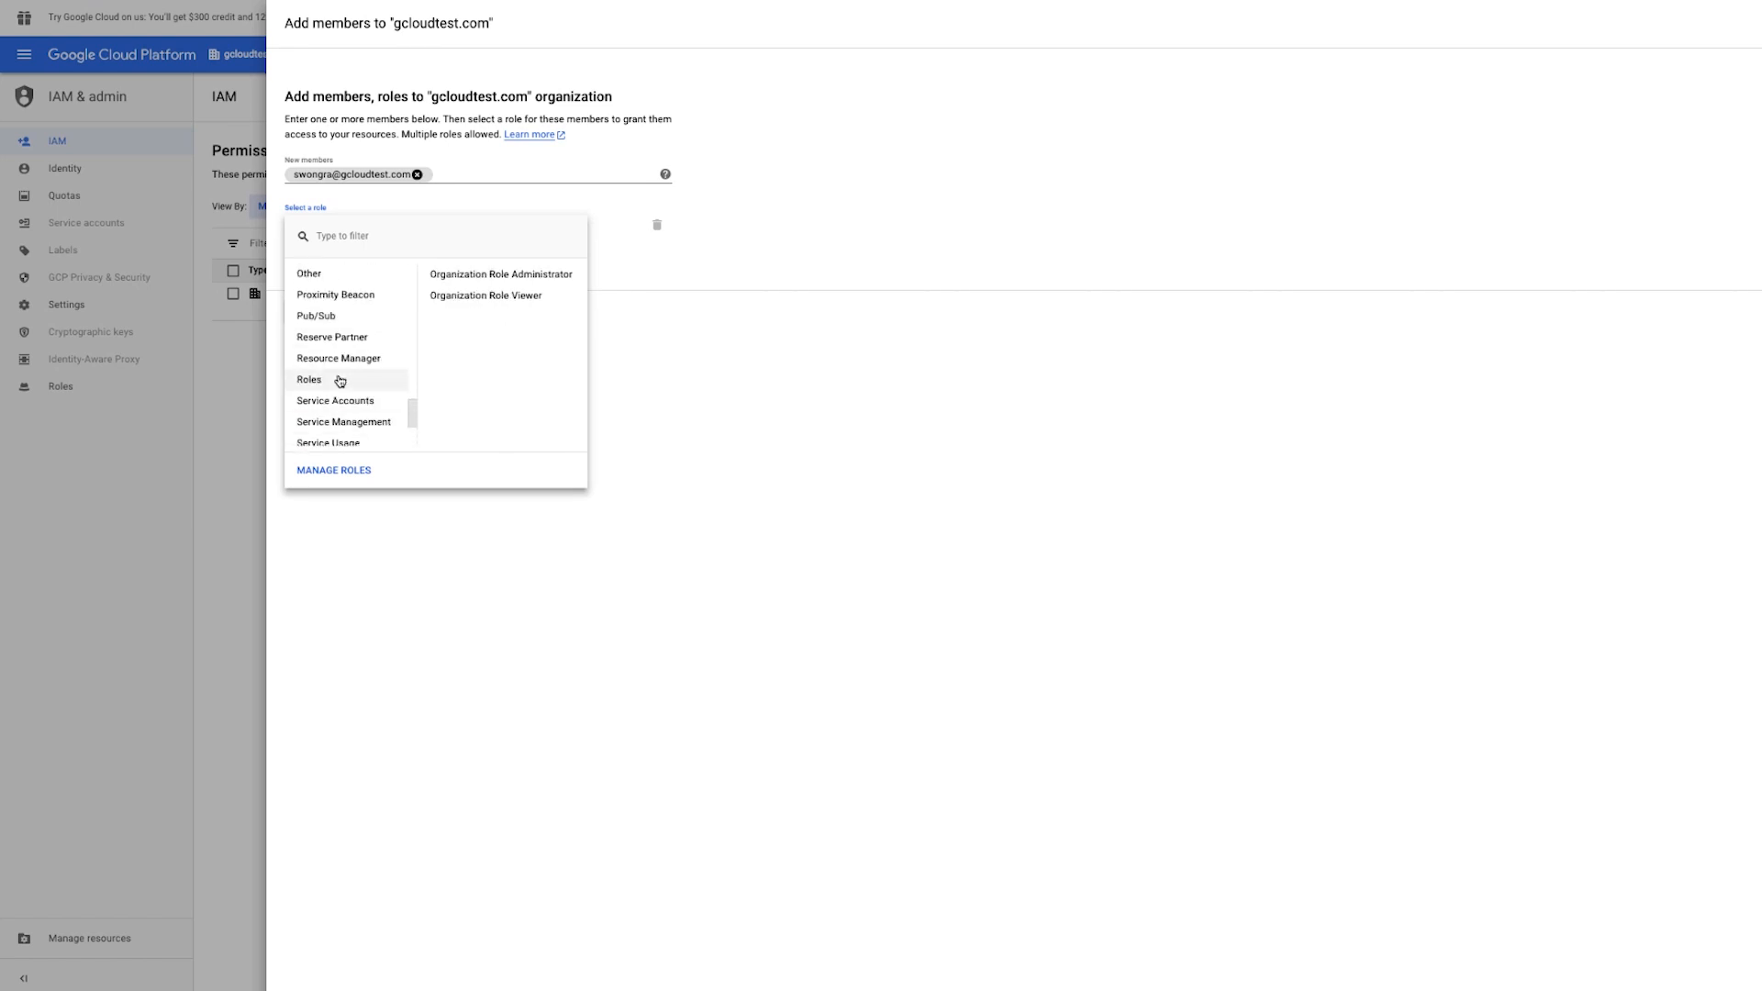
pyautogui.scroll(3, 346, 313)
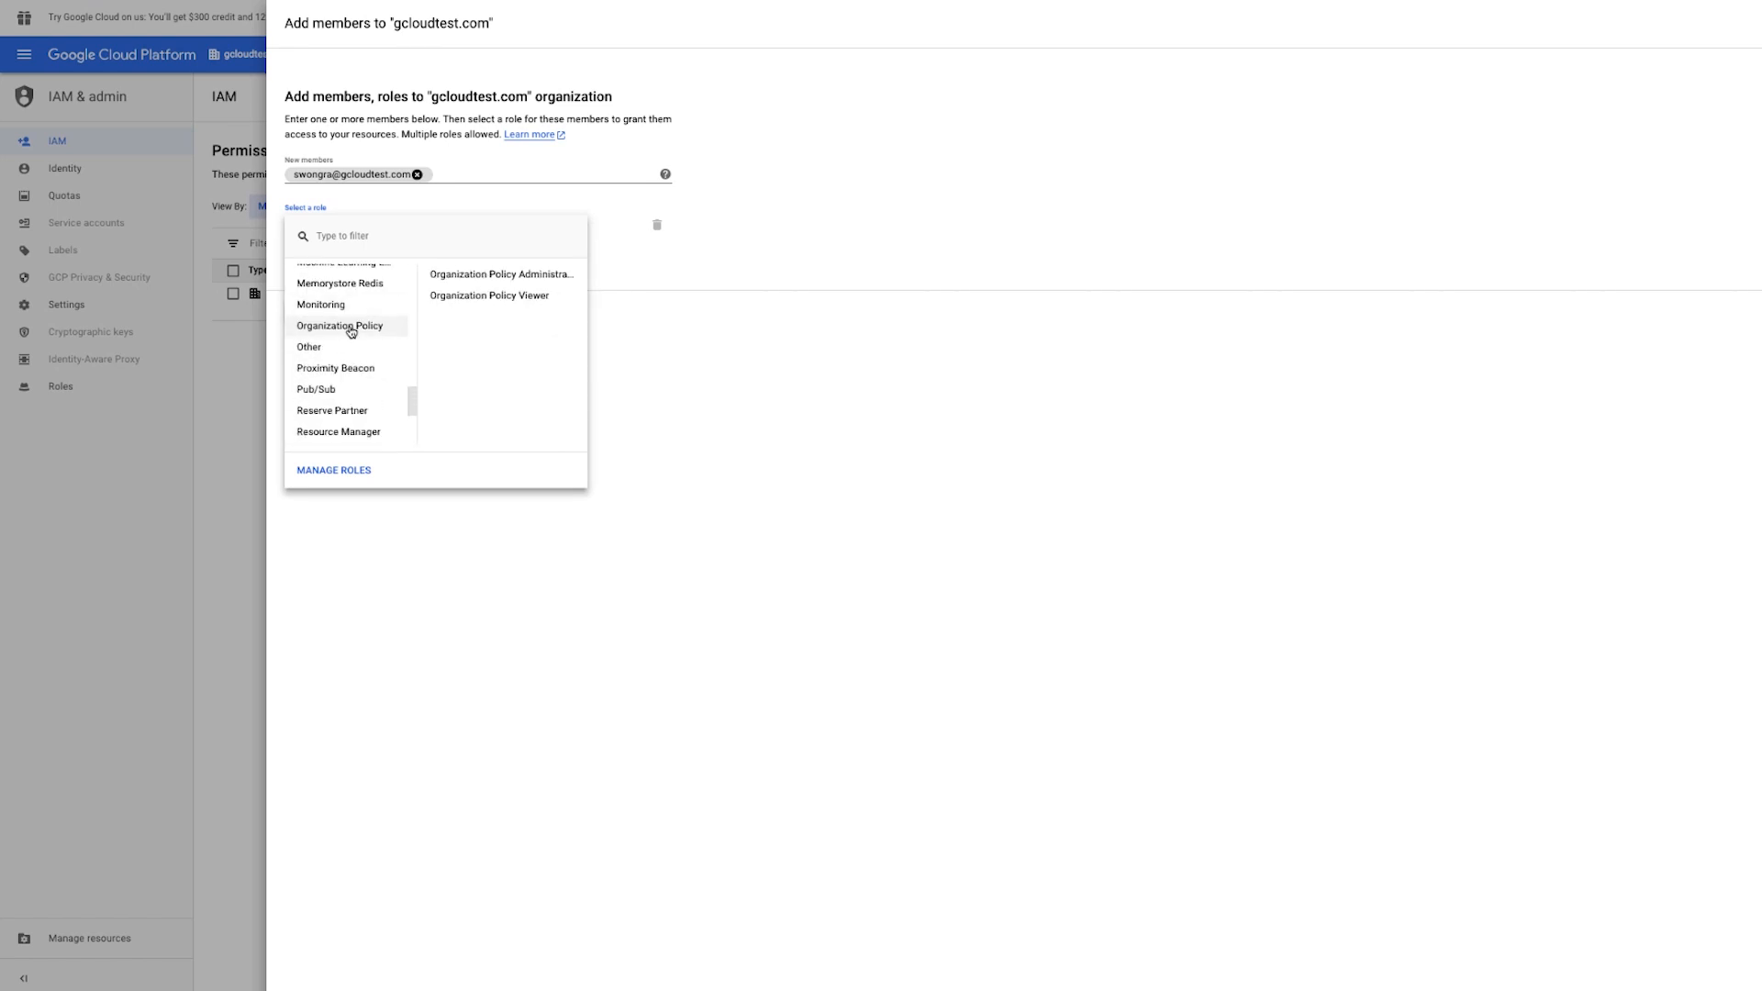
pyautogui.click(499, 276)
pyautogui.click(309, 323)
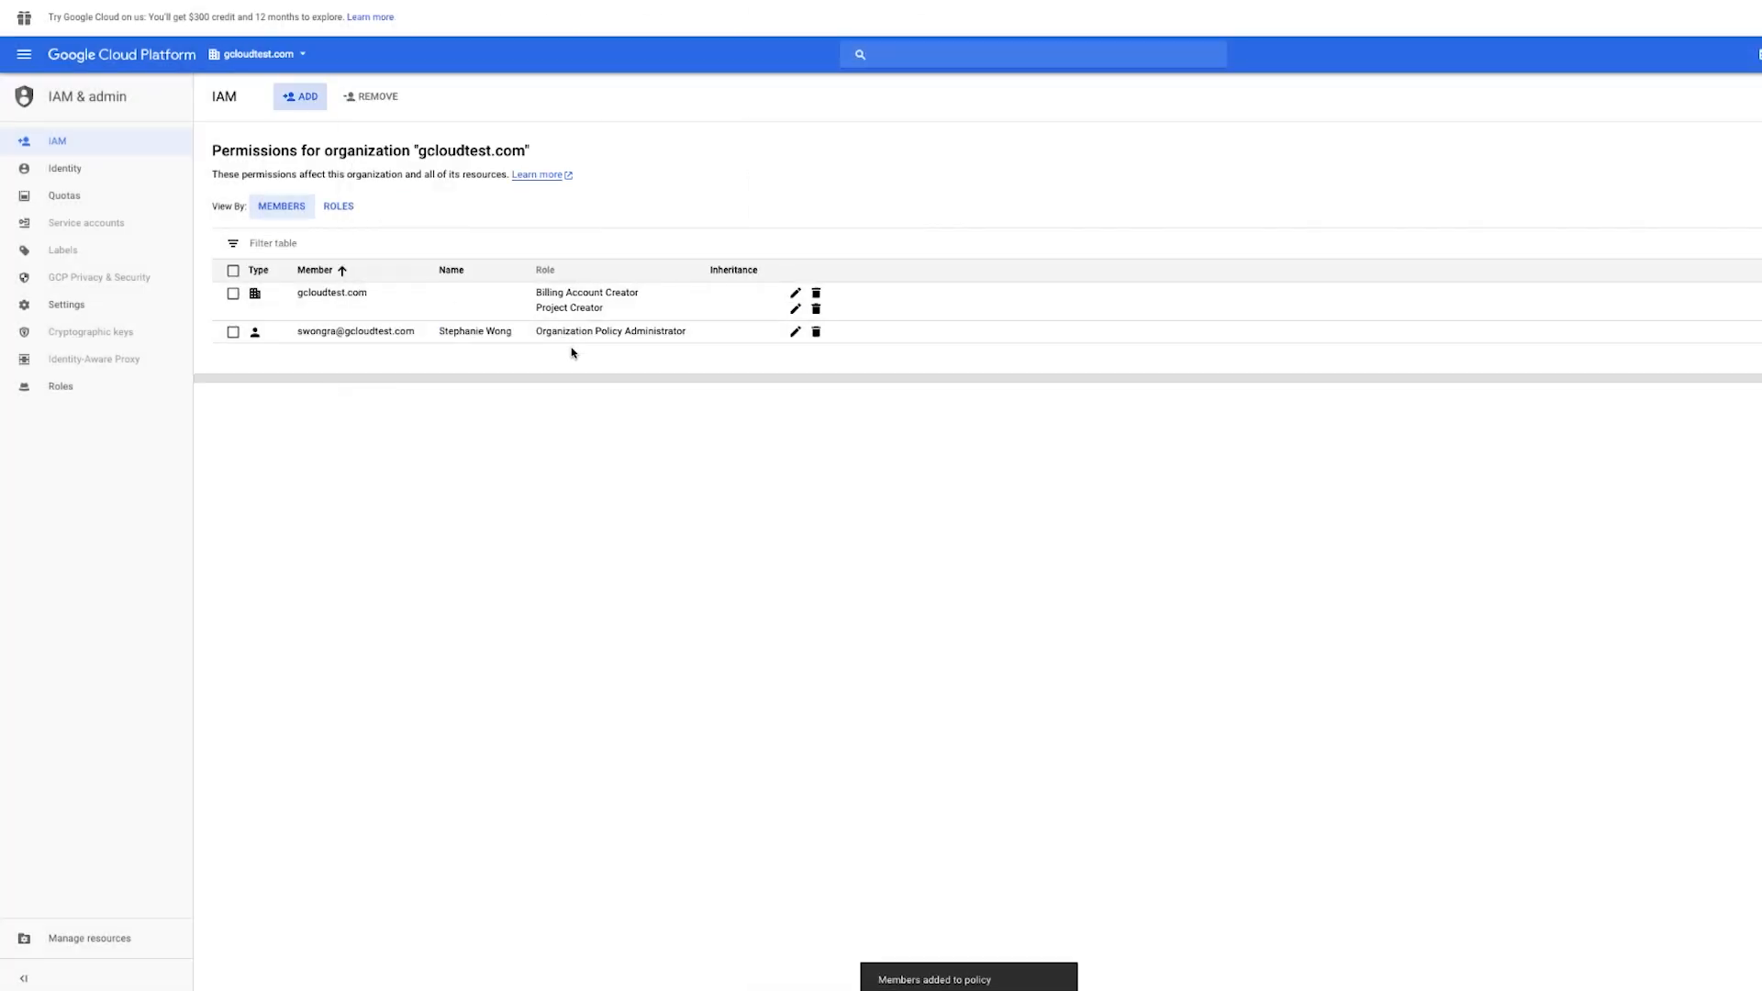
# - Create a new project under the gcloudtest.com organization, keeping the default project name
pyautogui.click(282, 57)
pyautogui.click(1220, 332)
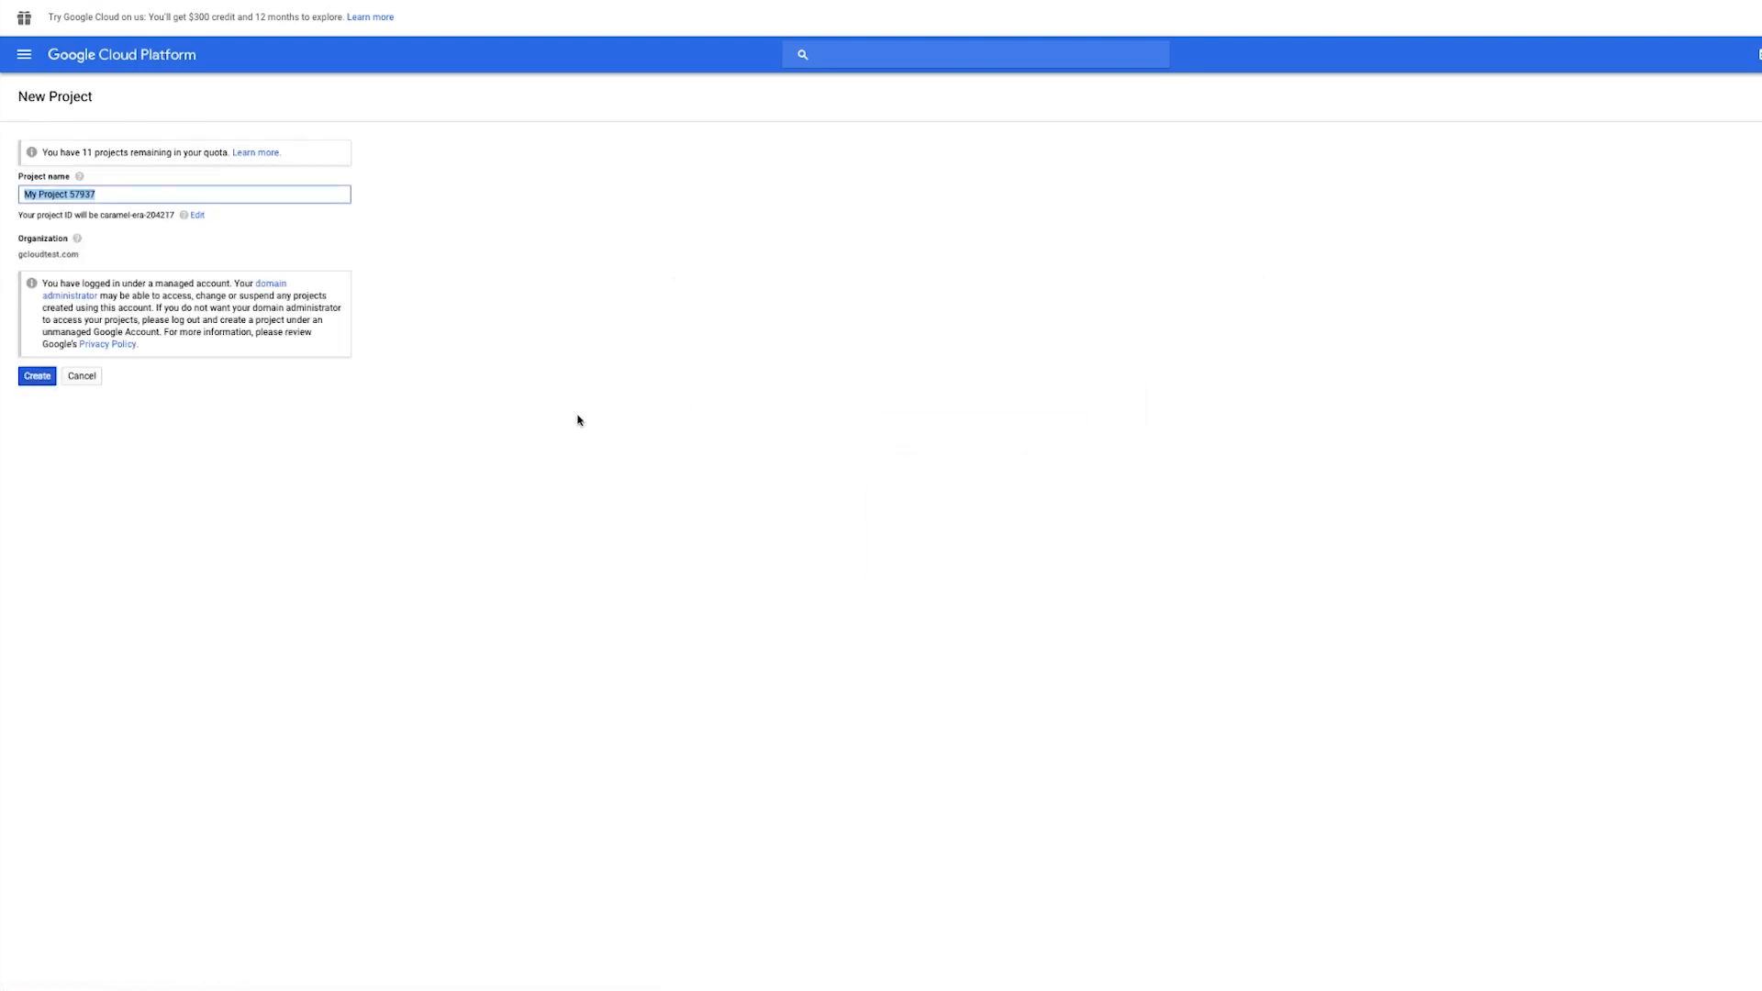
pyautogui.click(41, 377)
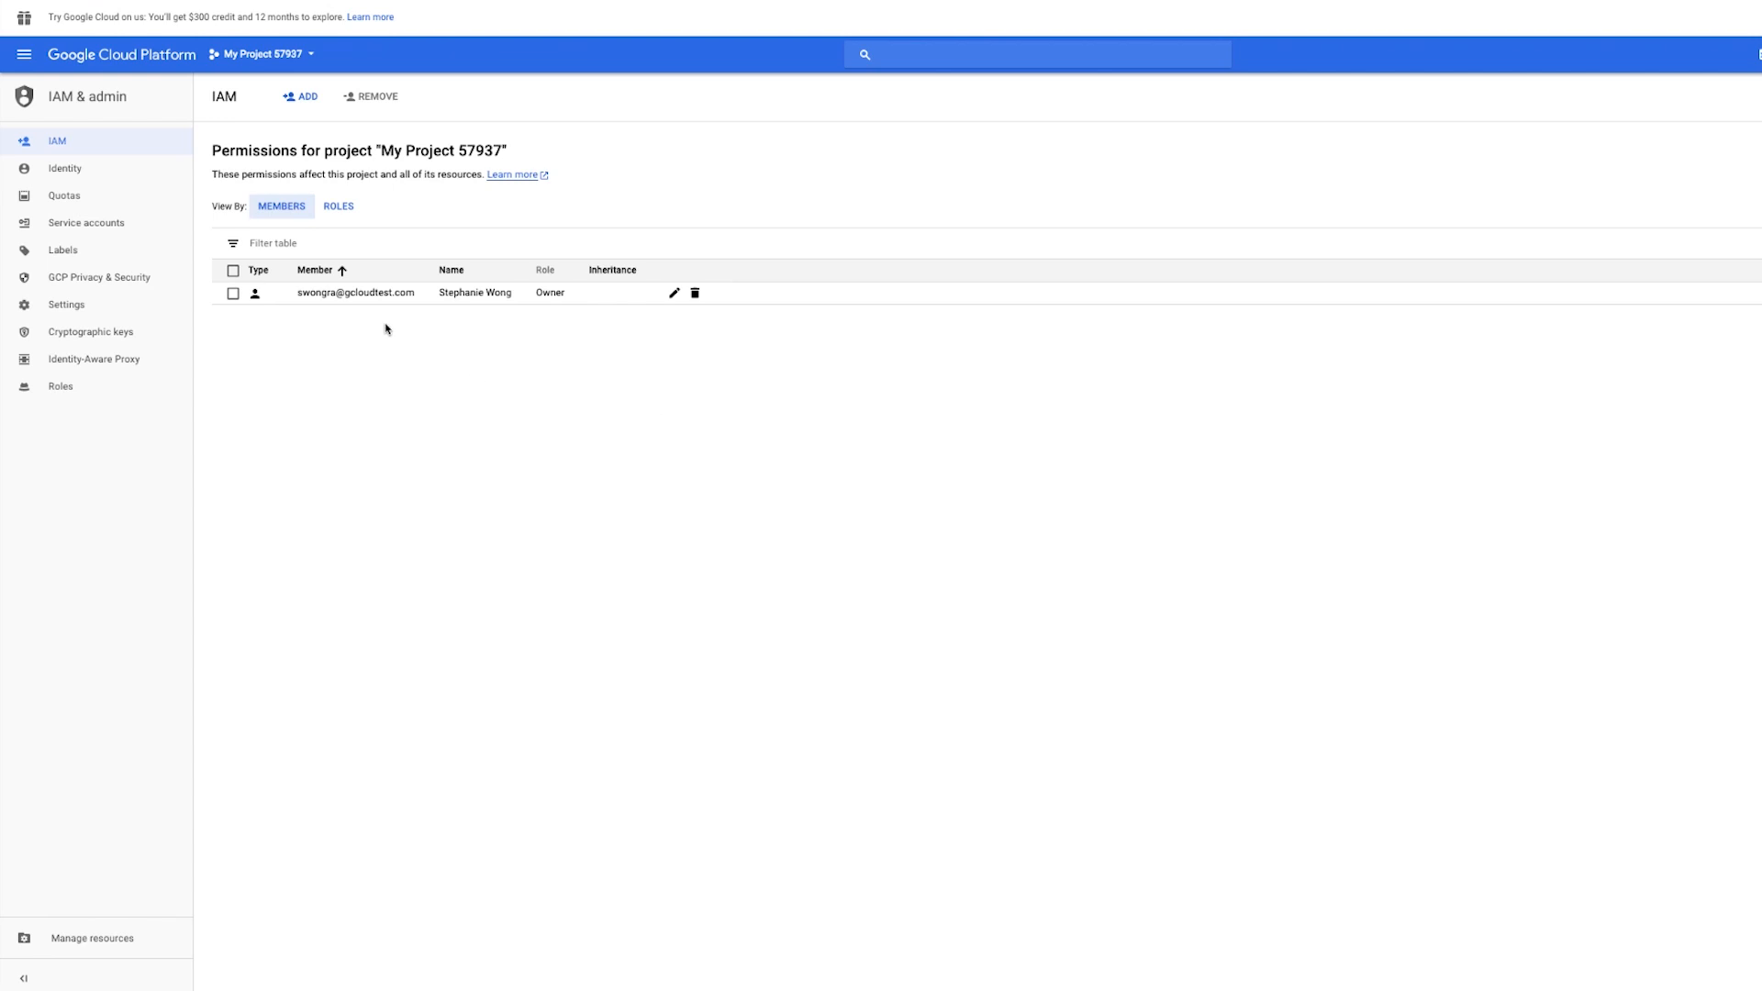
# - Add the new team user as a member of the project with the Editor role and save
pyautogui.click(307, 98)
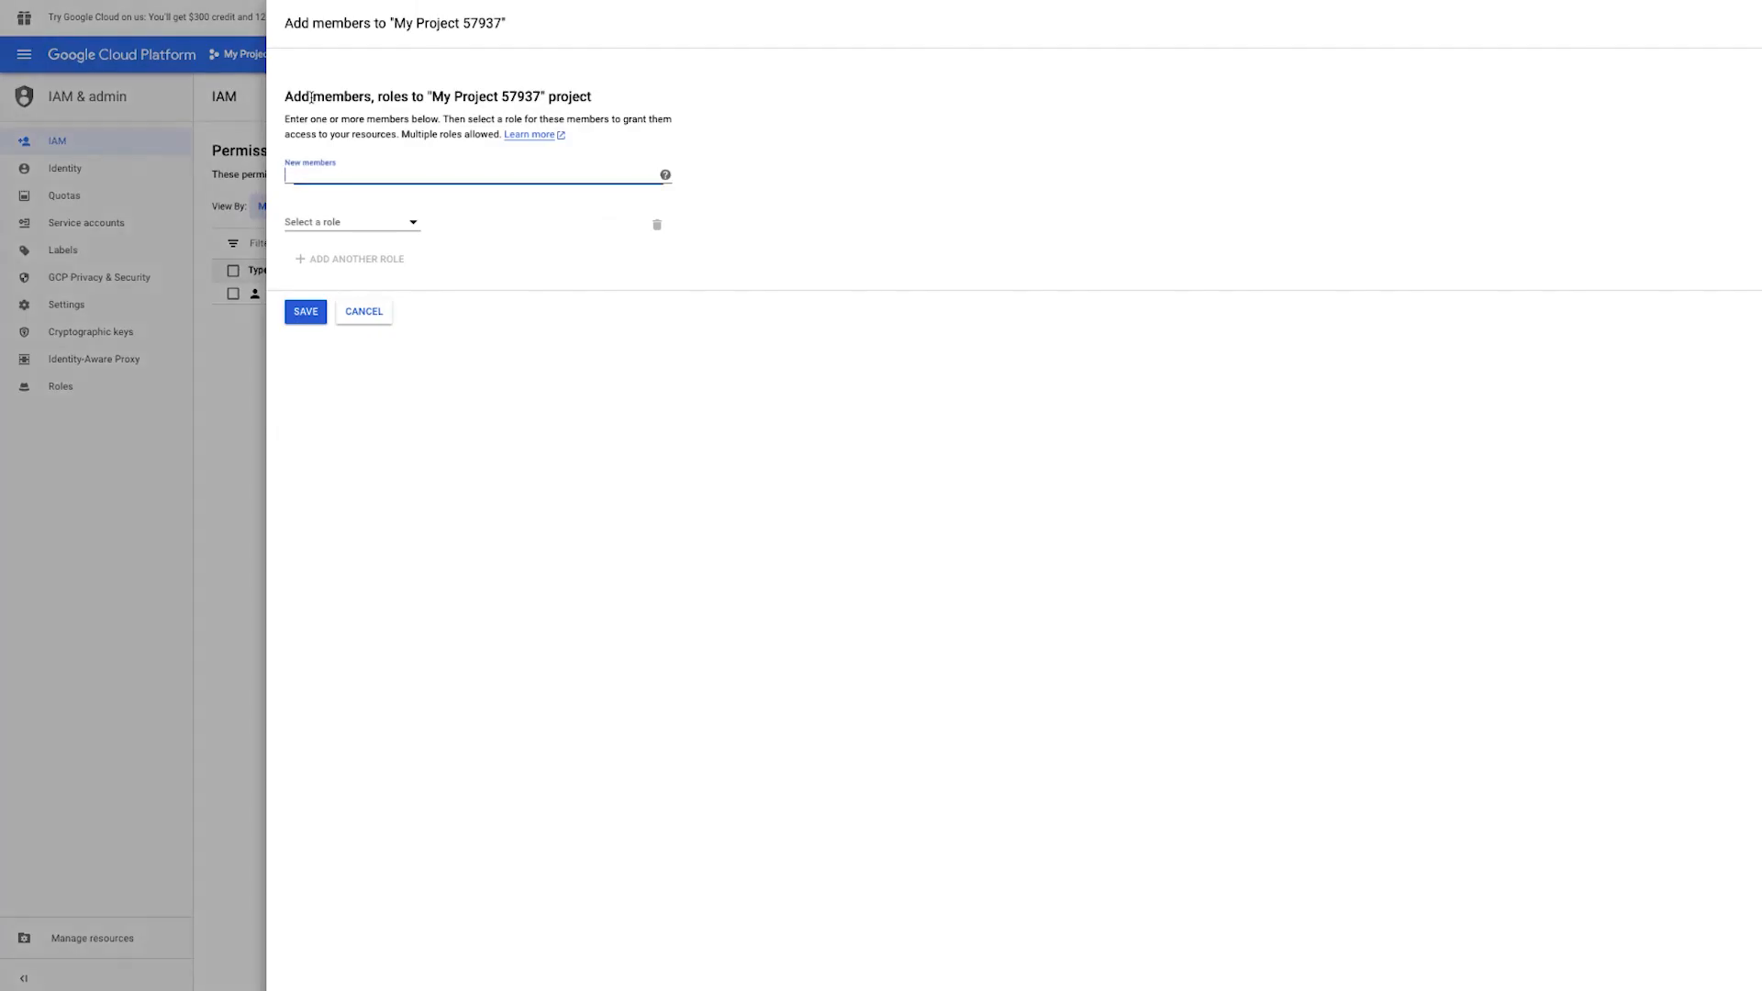
pyautogui.write('jatin')
pyautogui.click(317, 200)
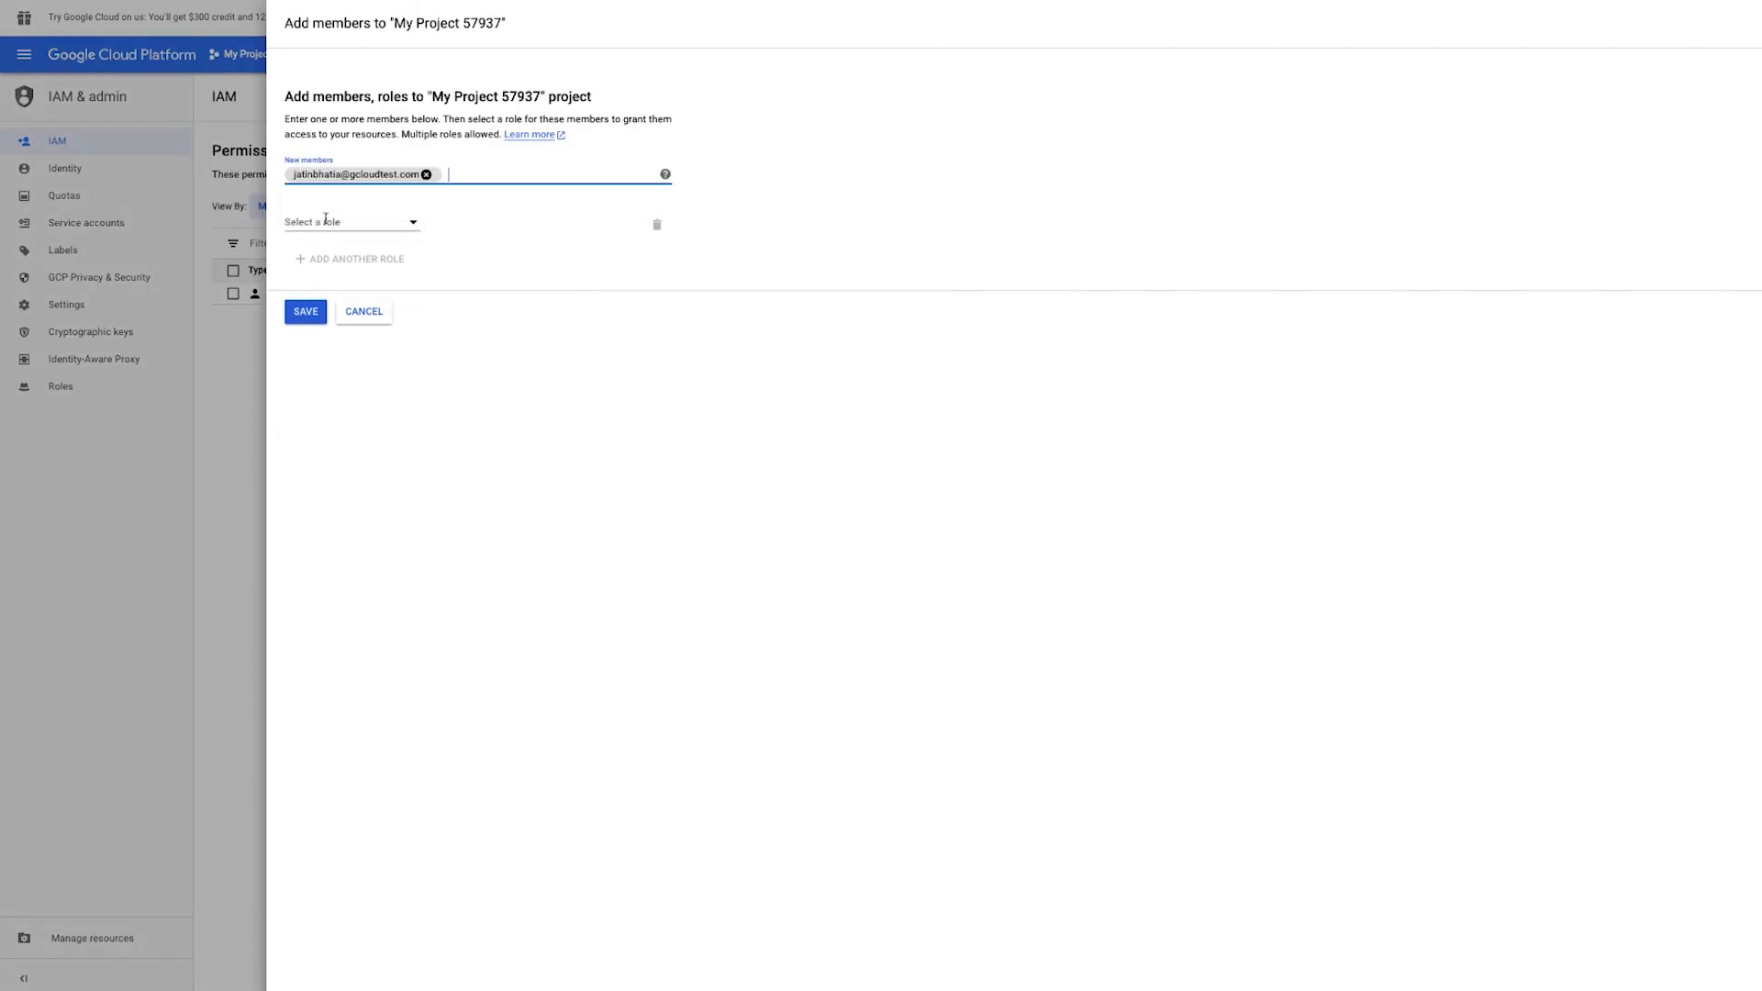
pyautogui.click(314, 222)
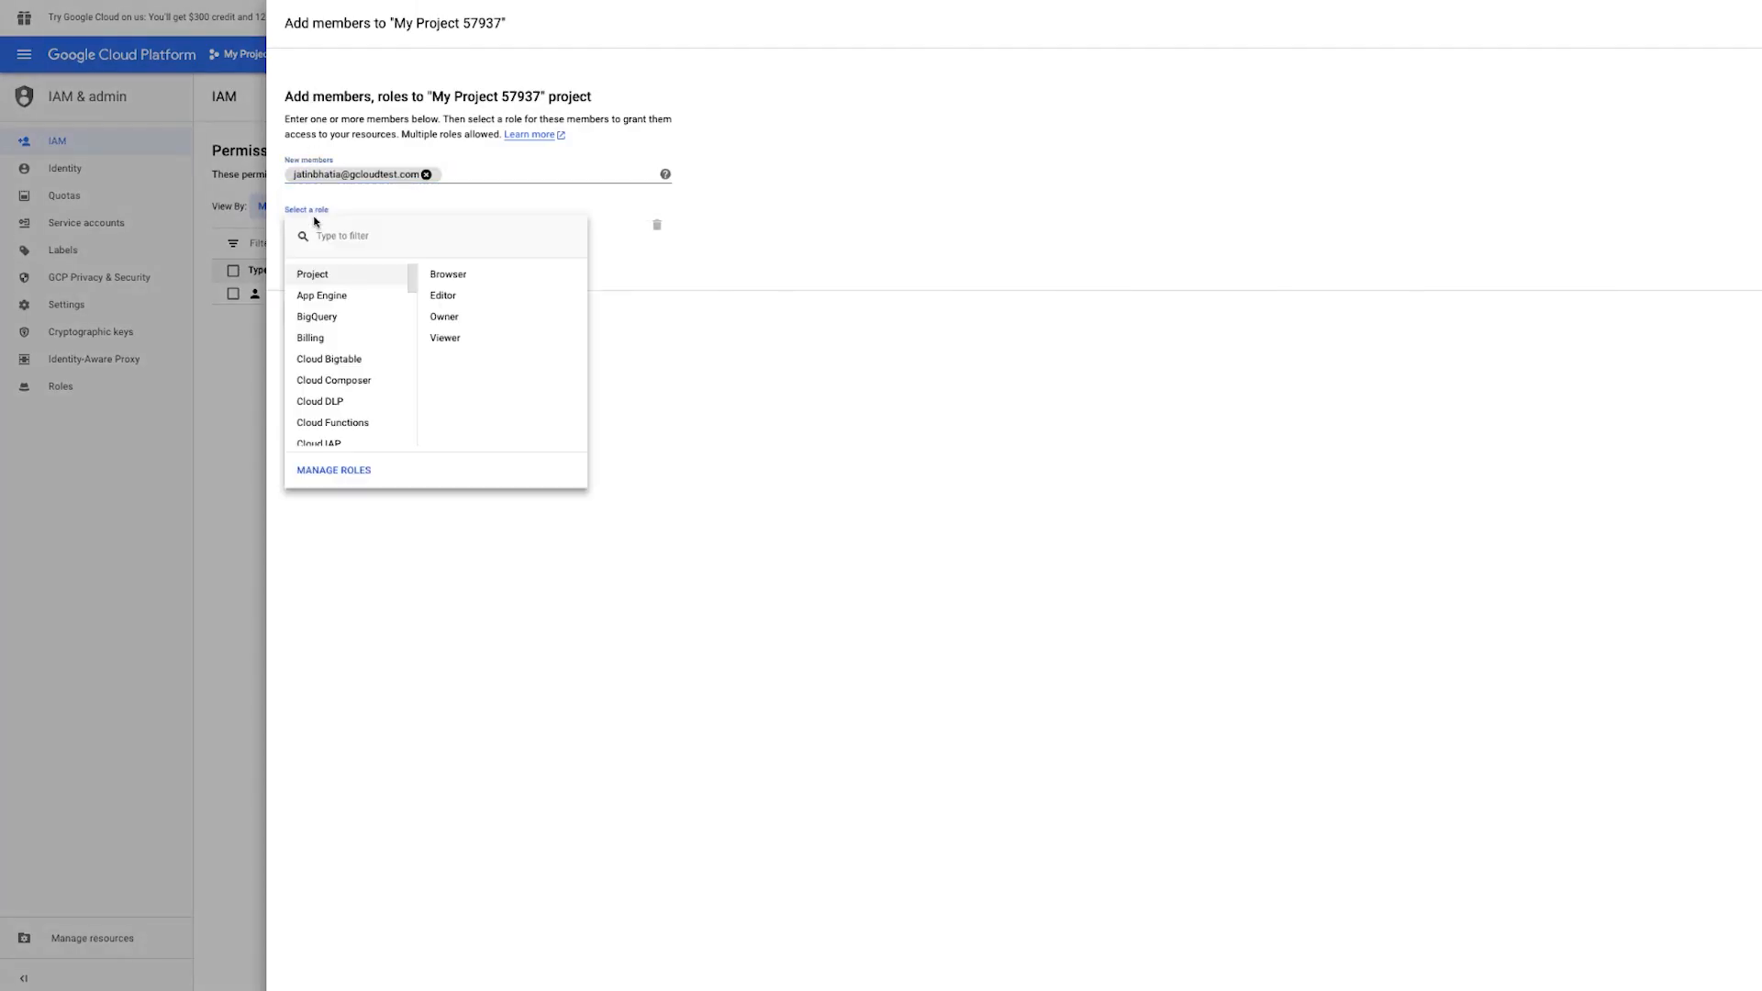
pyautogui.click(454, 298)
pyautogui.click(305, 324)
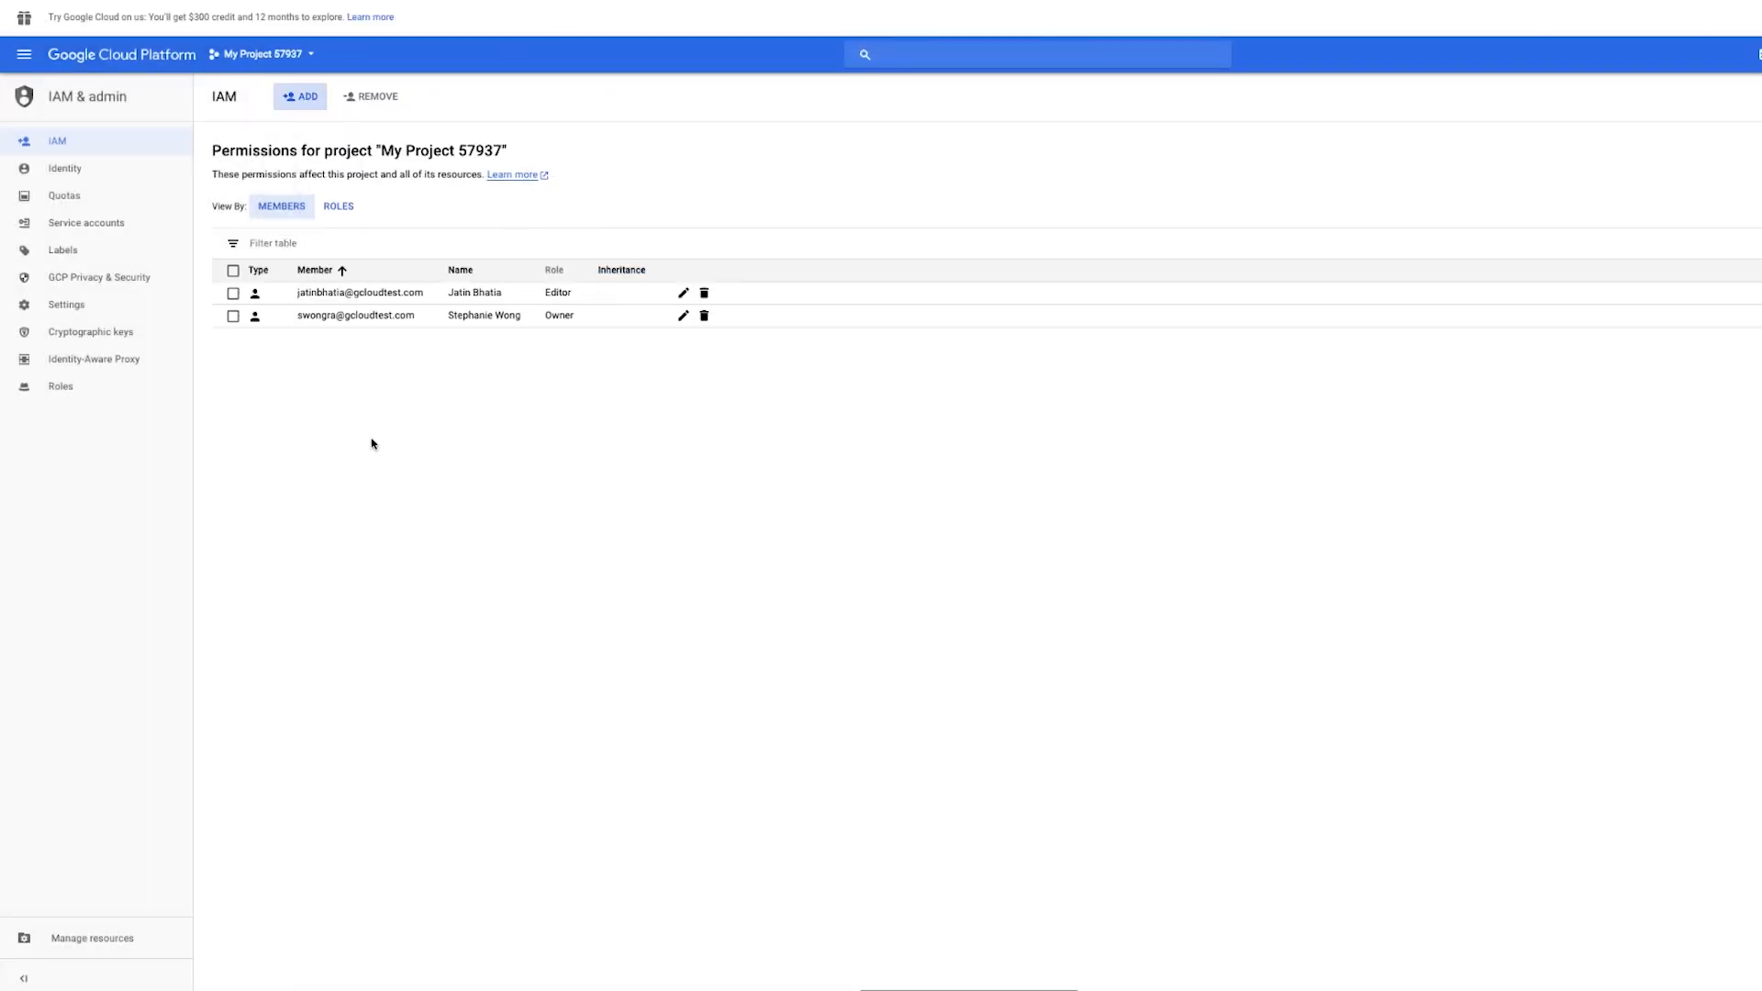